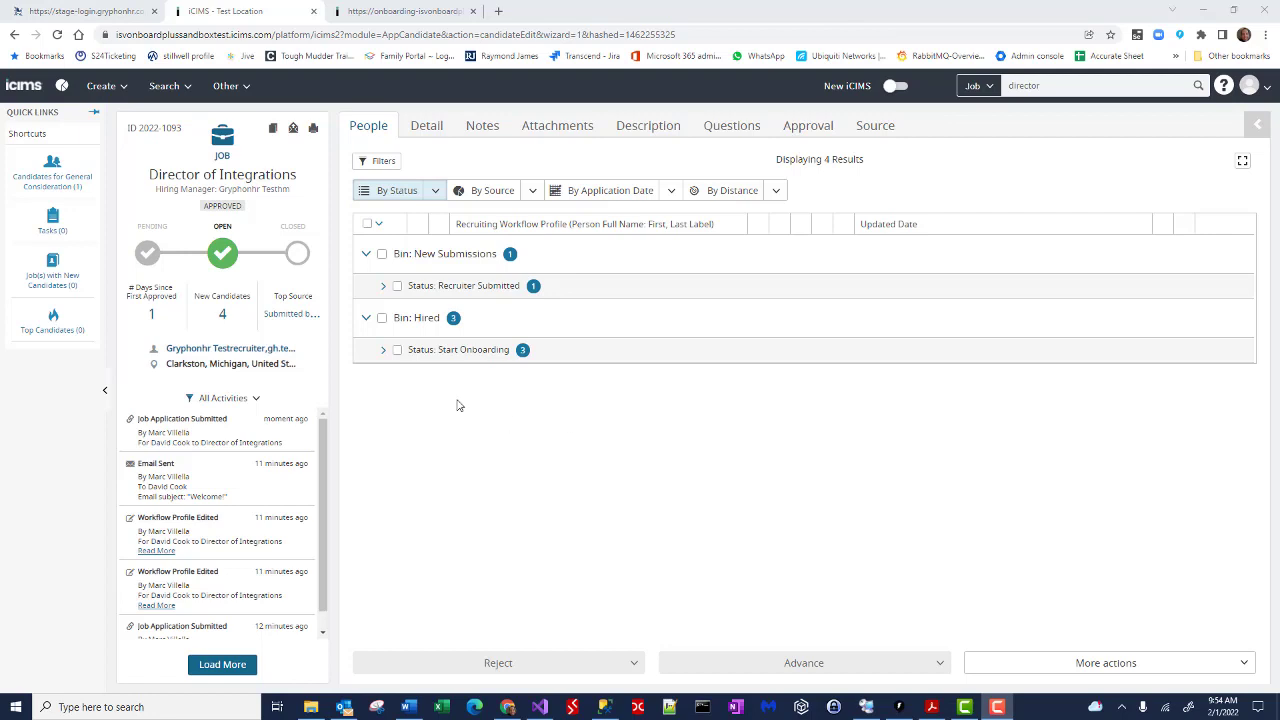
# Step: Advance the Recruiter Submitted candidate to Start Onboarding, keeping the job out of the closed folder
pyautogui.click(382, 287)
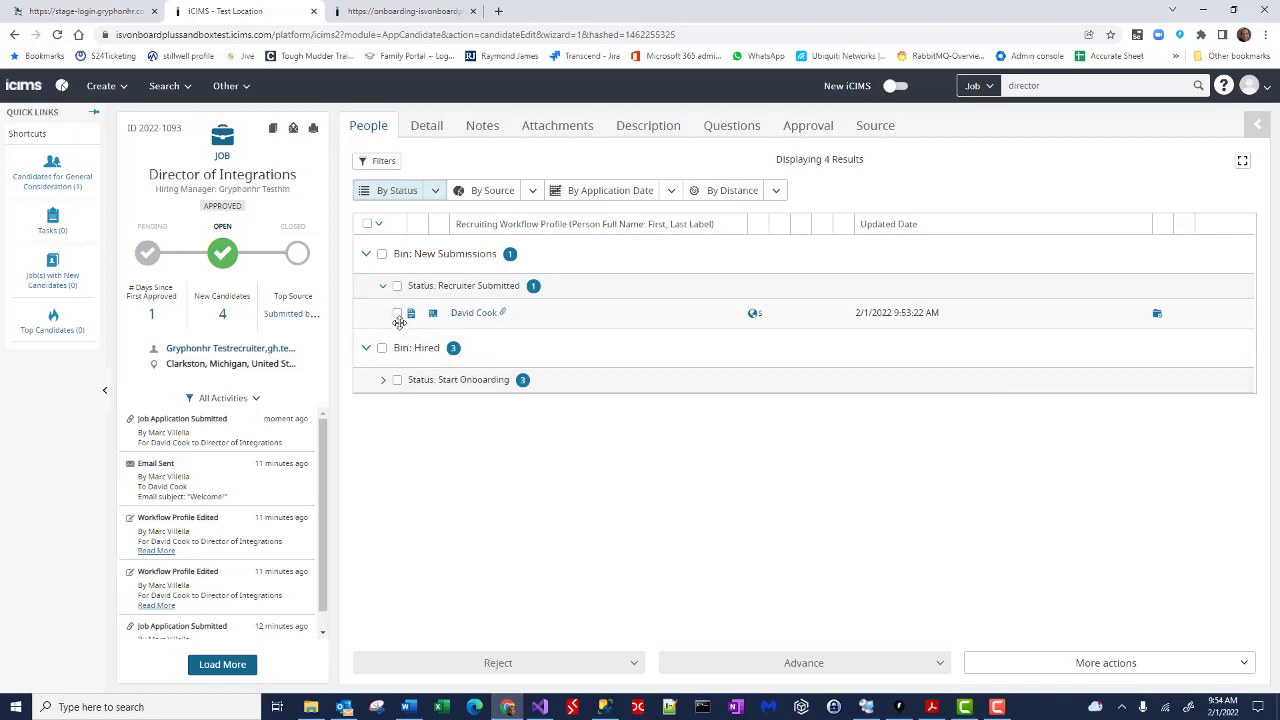
pyautogui.click(397, 314)
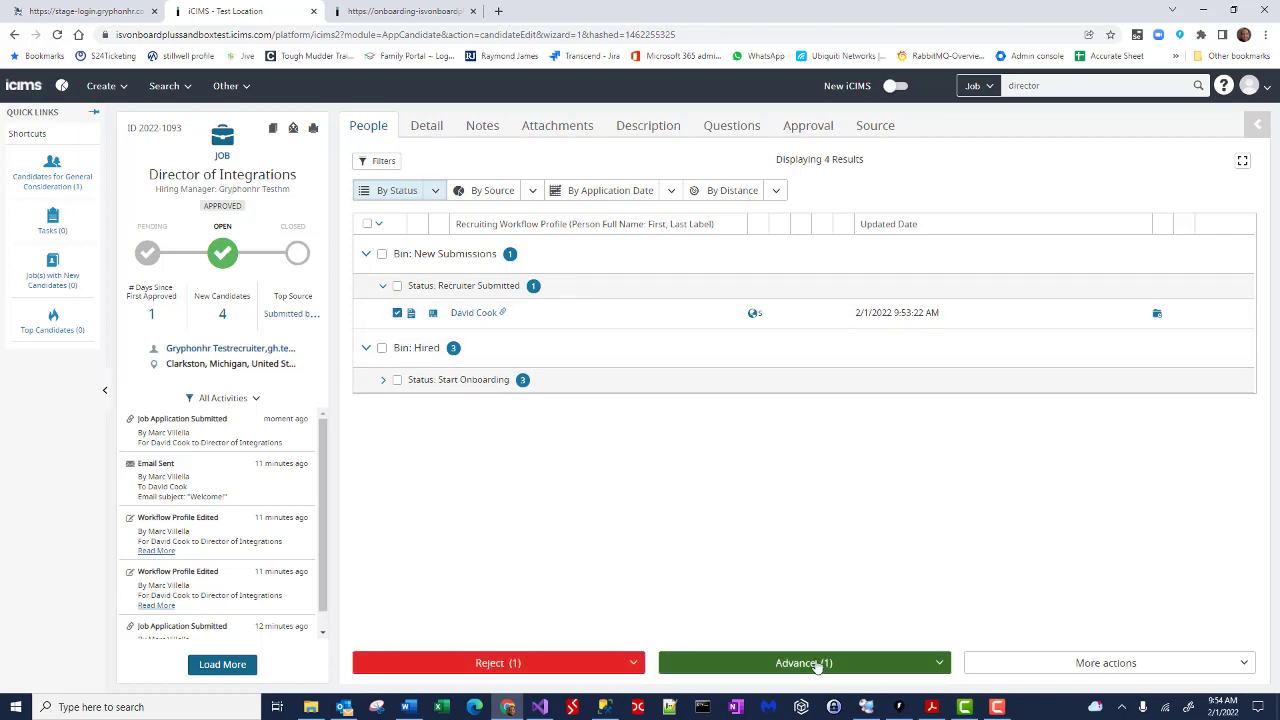
pyautogui.click(805, 664)
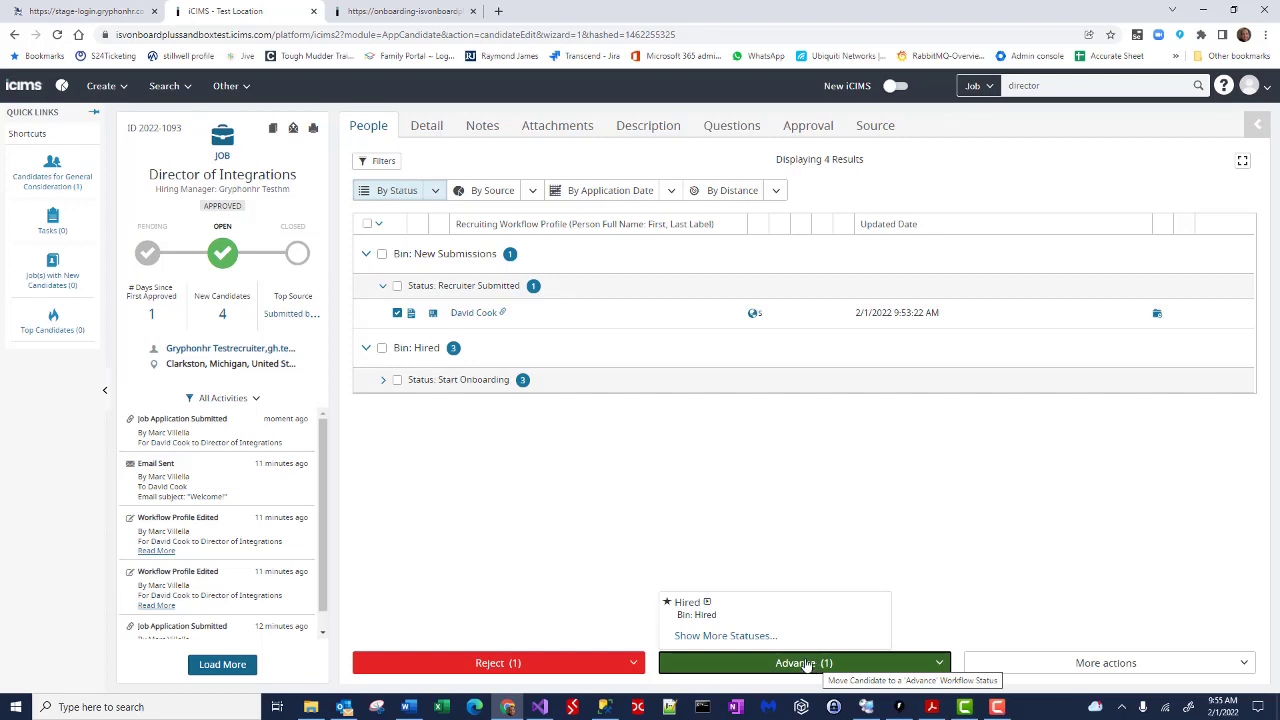
pyautogui.click(760, 638)
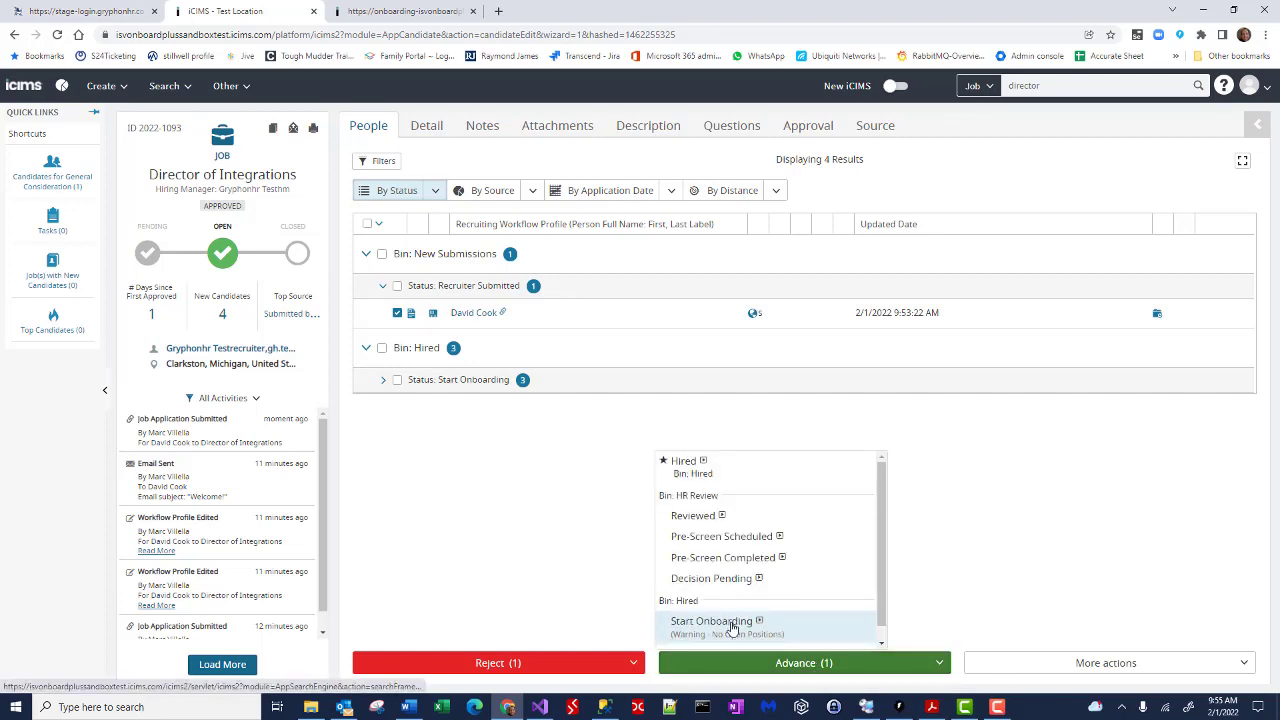
pyautogui.click(733, 624)
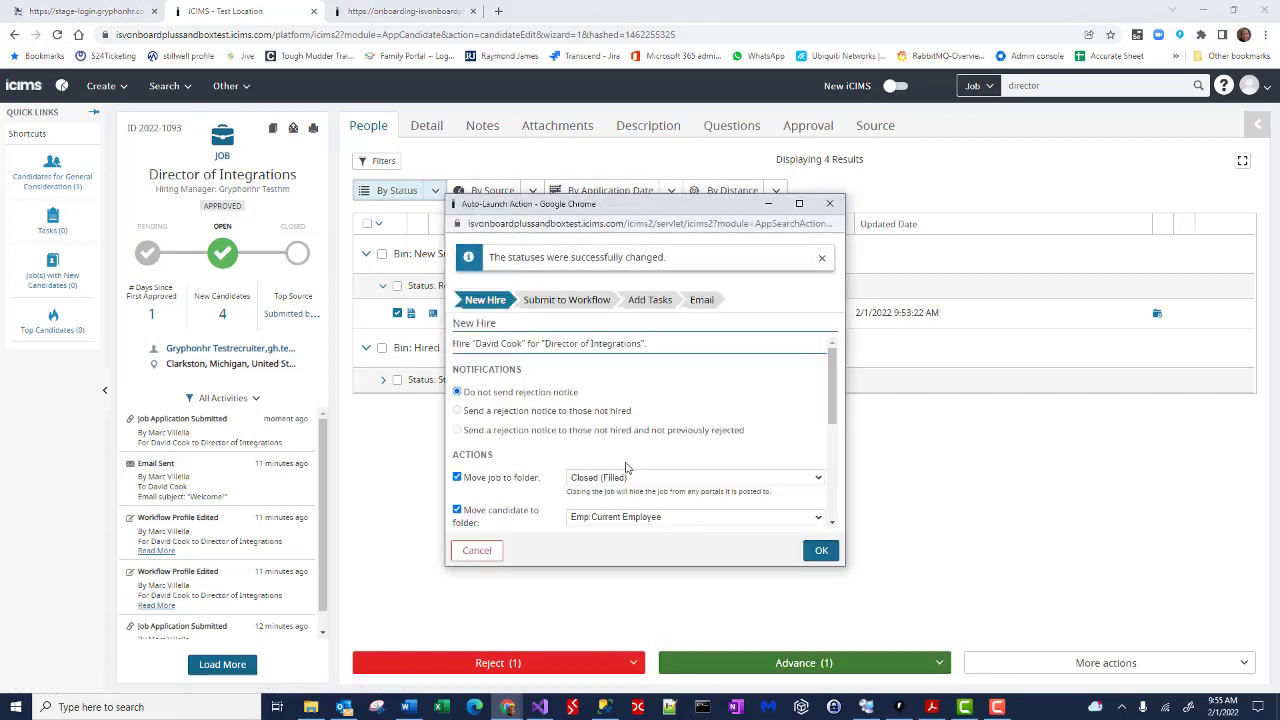
pyautogui.click(458, 478)
pyautogui.scroll(-3, 620, 450)
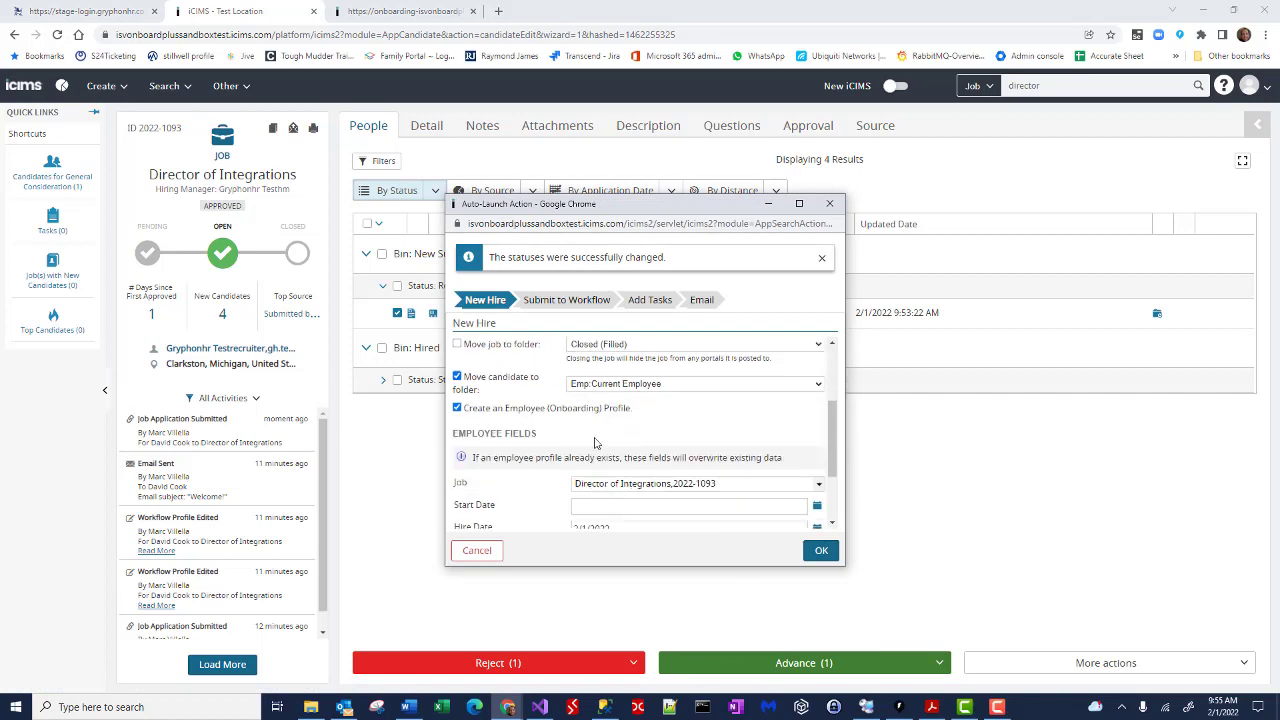
pyautogui.scroll(-1, 620, 444)
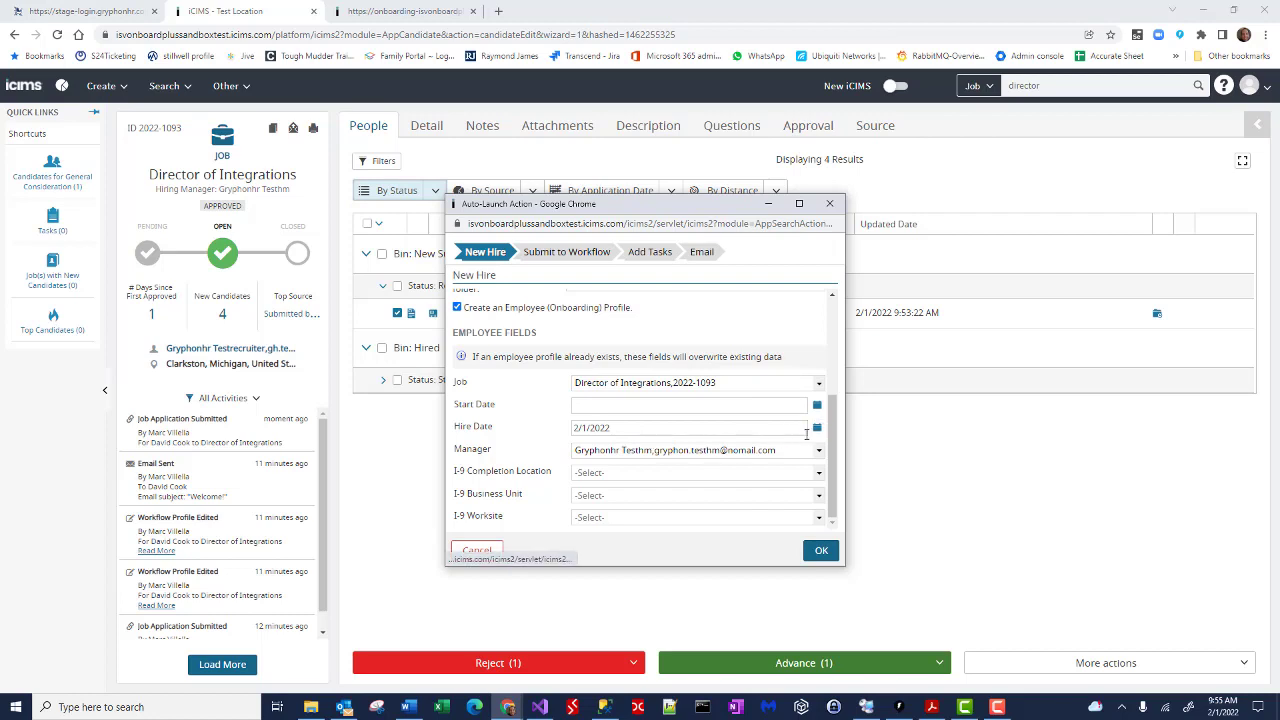
# Step: Set start date 2/7/2022, I-9 location On-Site and business unit Corporate HQ, then confirm
pyautogui.click(817, 405)
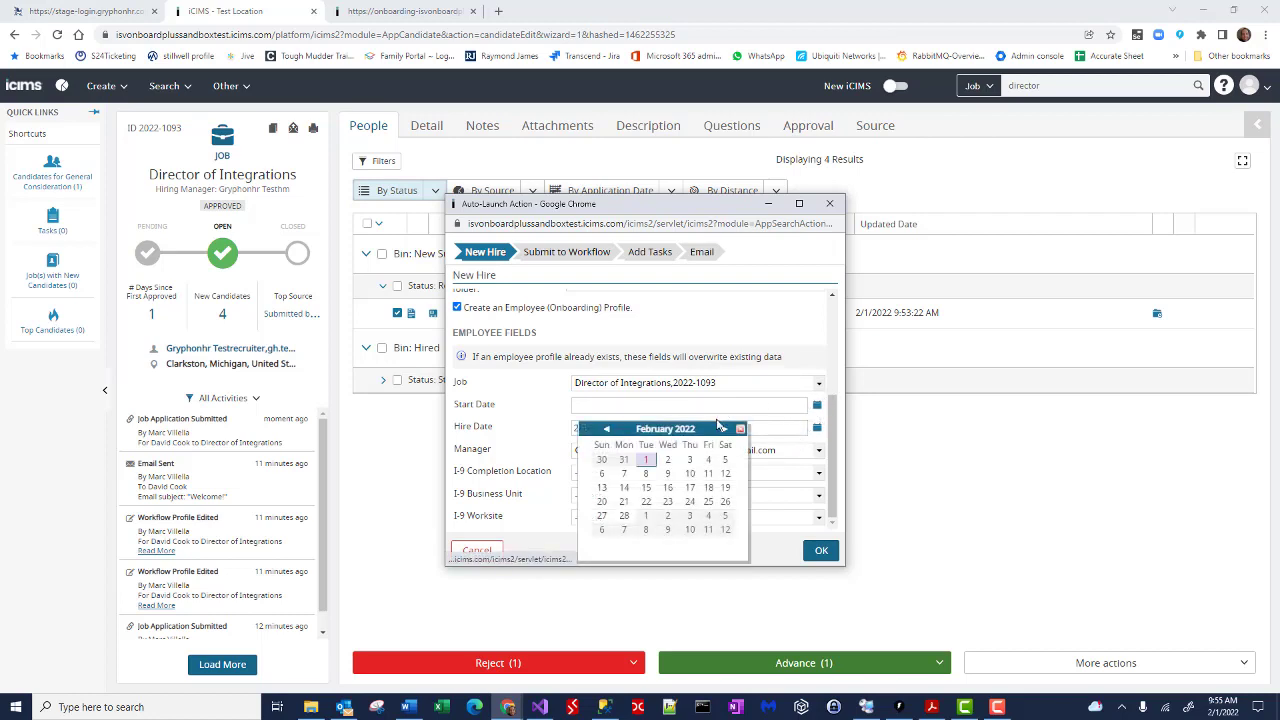
pyautogui.click(622, 475)
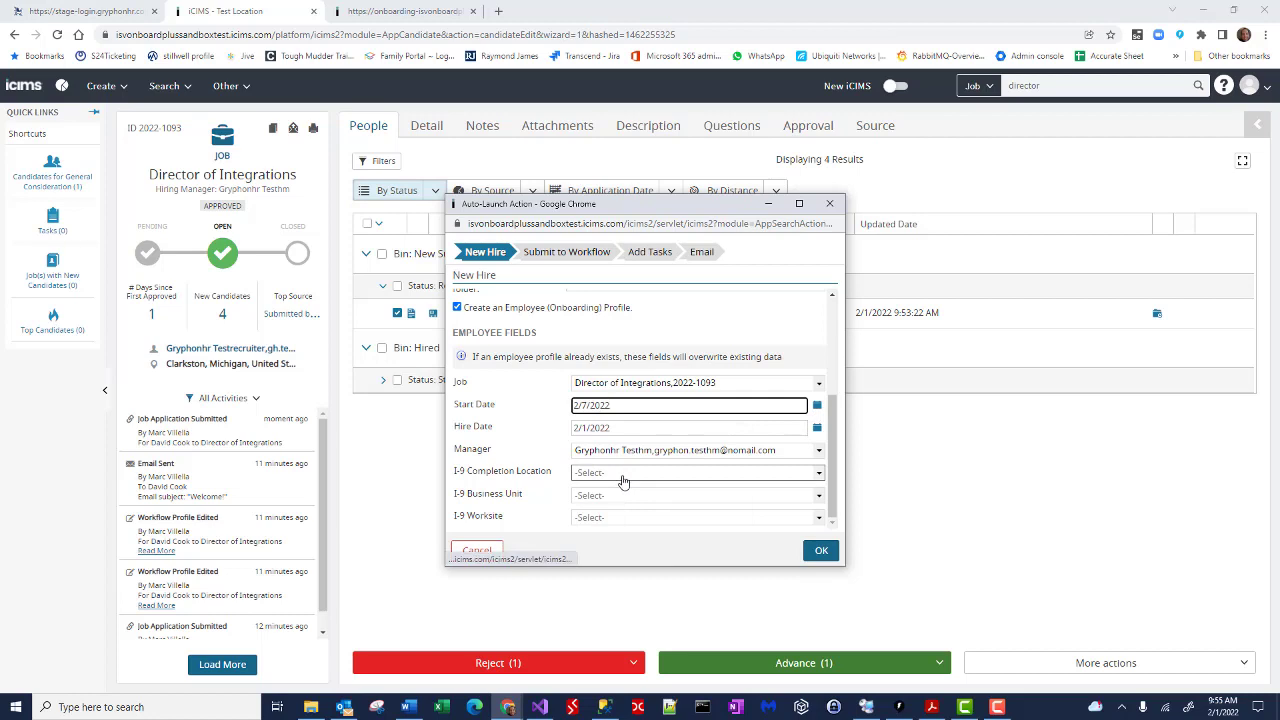
pyautogui.click(626, 480)
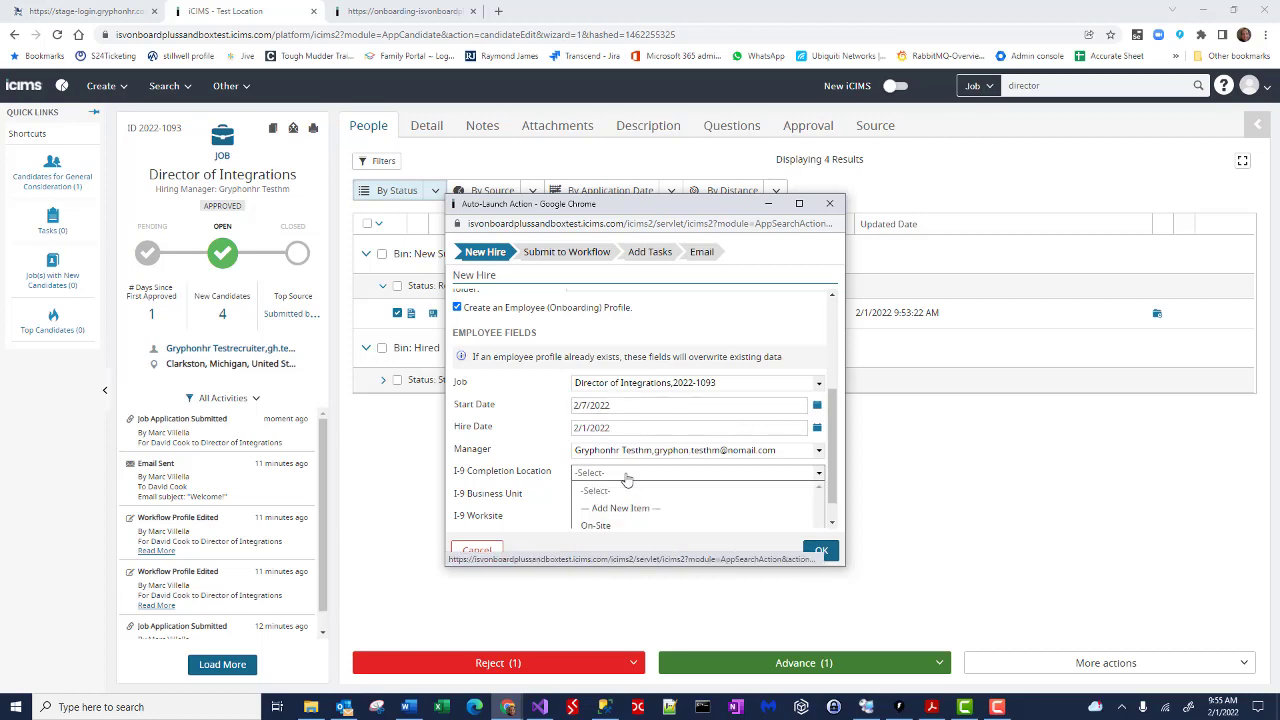
pyautogui.click(617, 502)
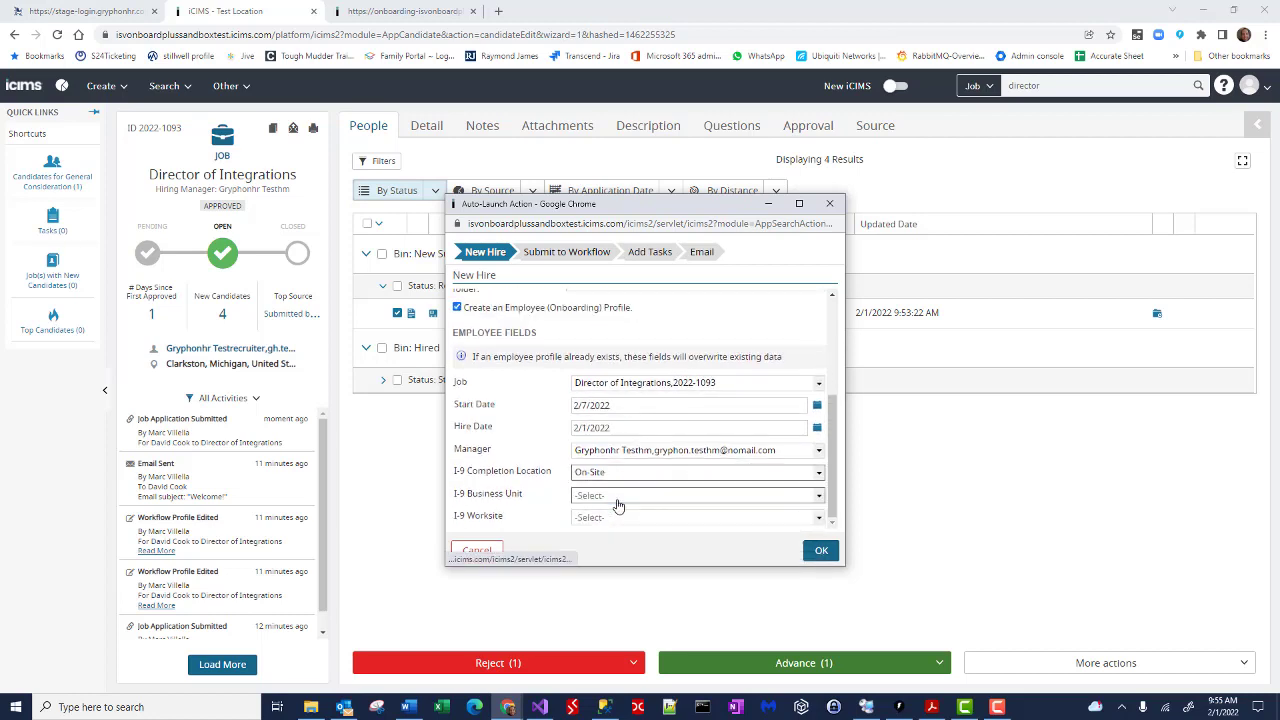
pyautogui.click(698, 505)
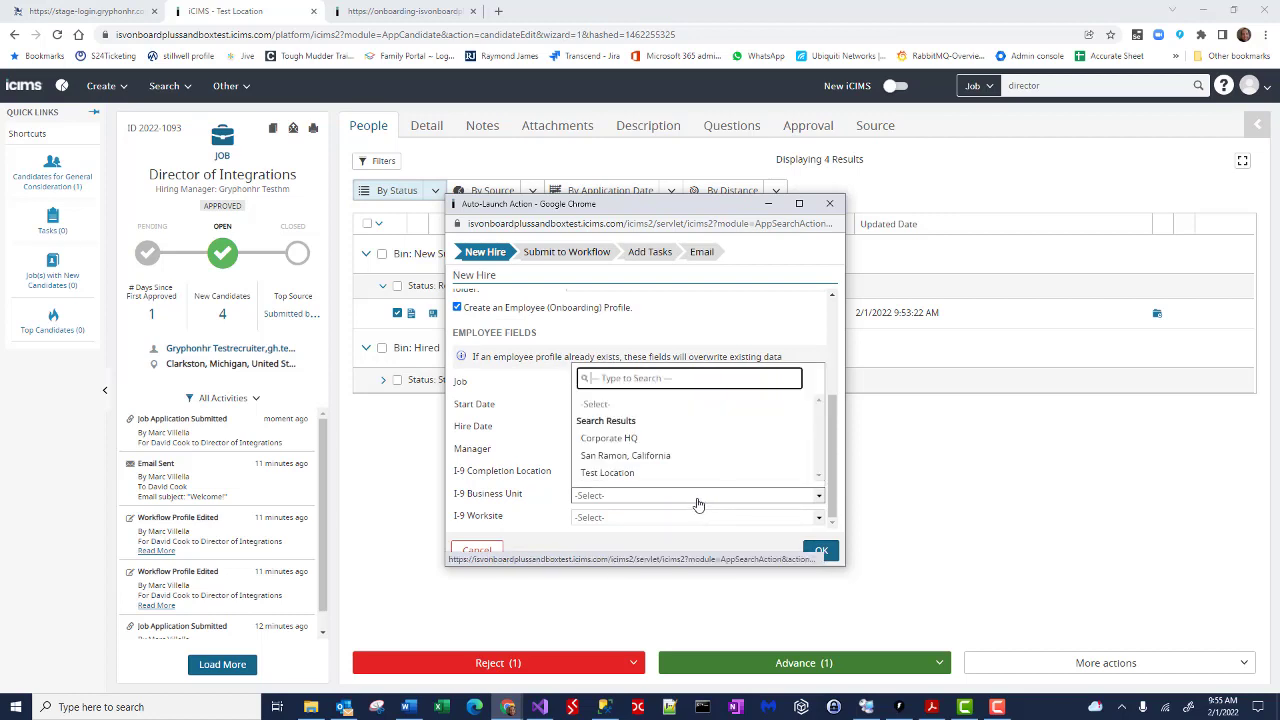
pyautogui.click(686, 448)
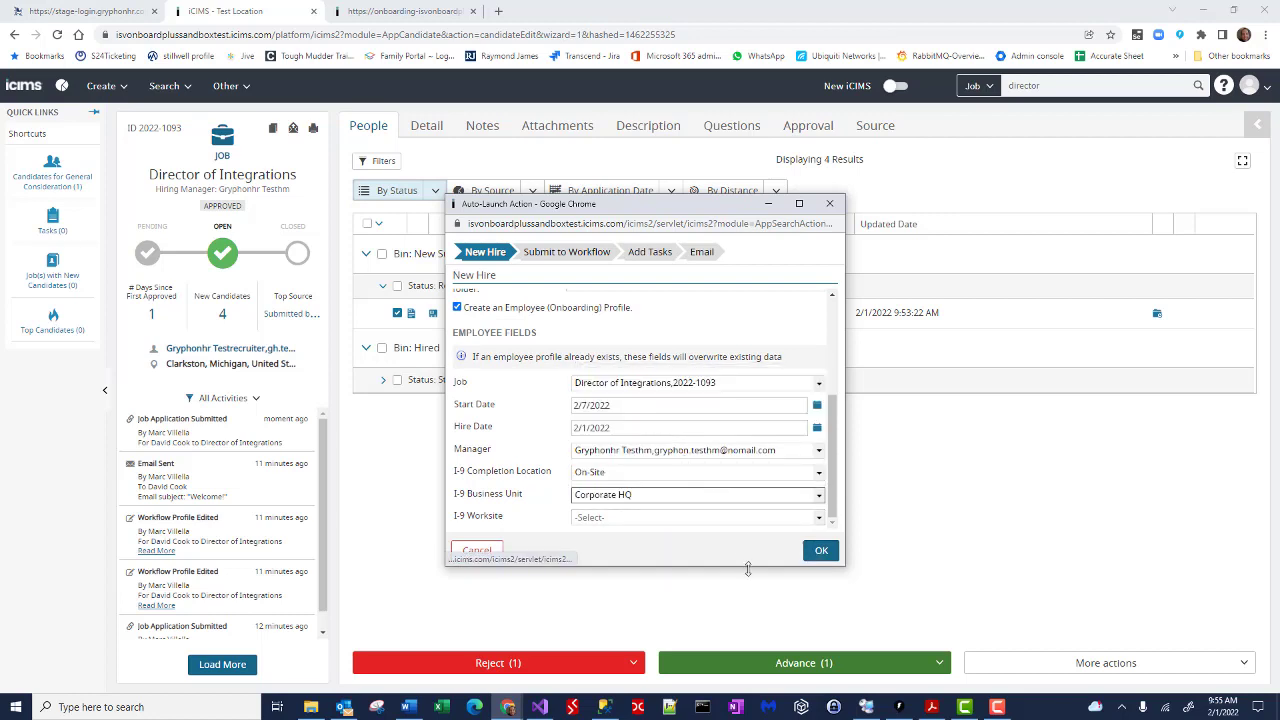
pyautogui.click(821, 552)
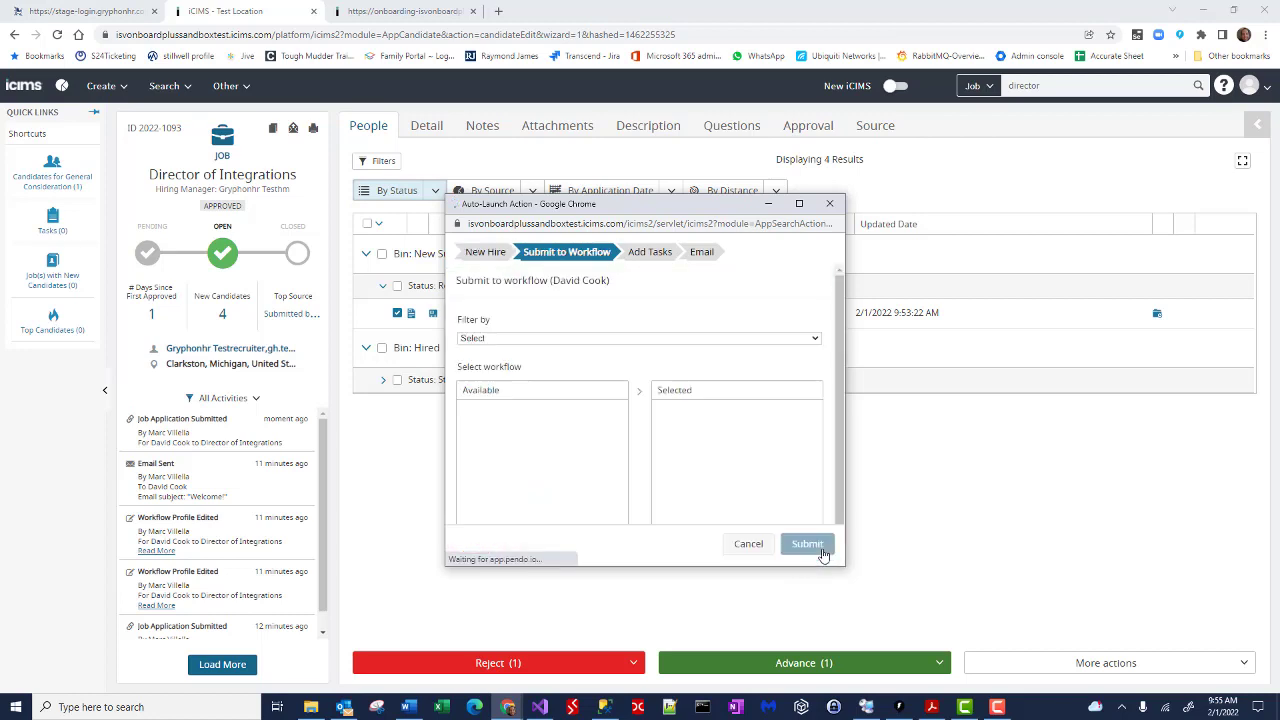
# Step: Submit the new hire to the 25 - Gryphon HR New Hire workflow from All New Hire Category Profiles
pyautogui.click(802, 345)
pyautogui.click(737, 429)
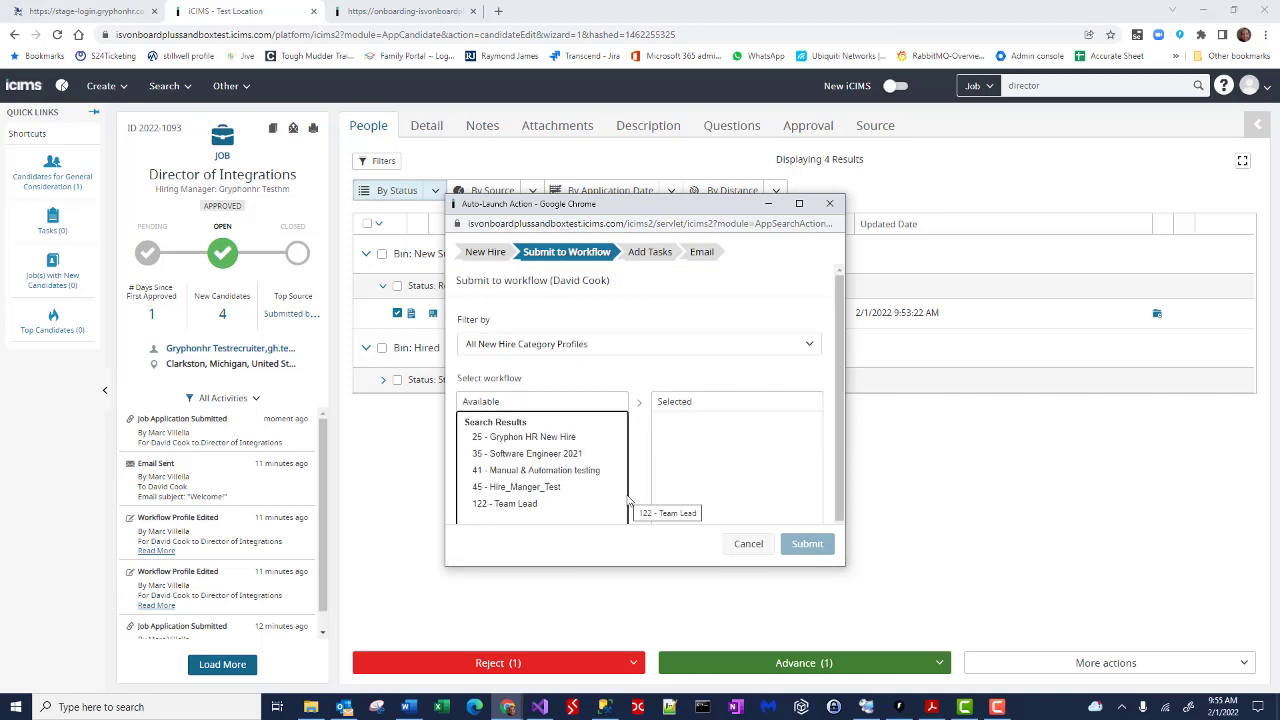
pyautogui.doubleClick(540, 437)
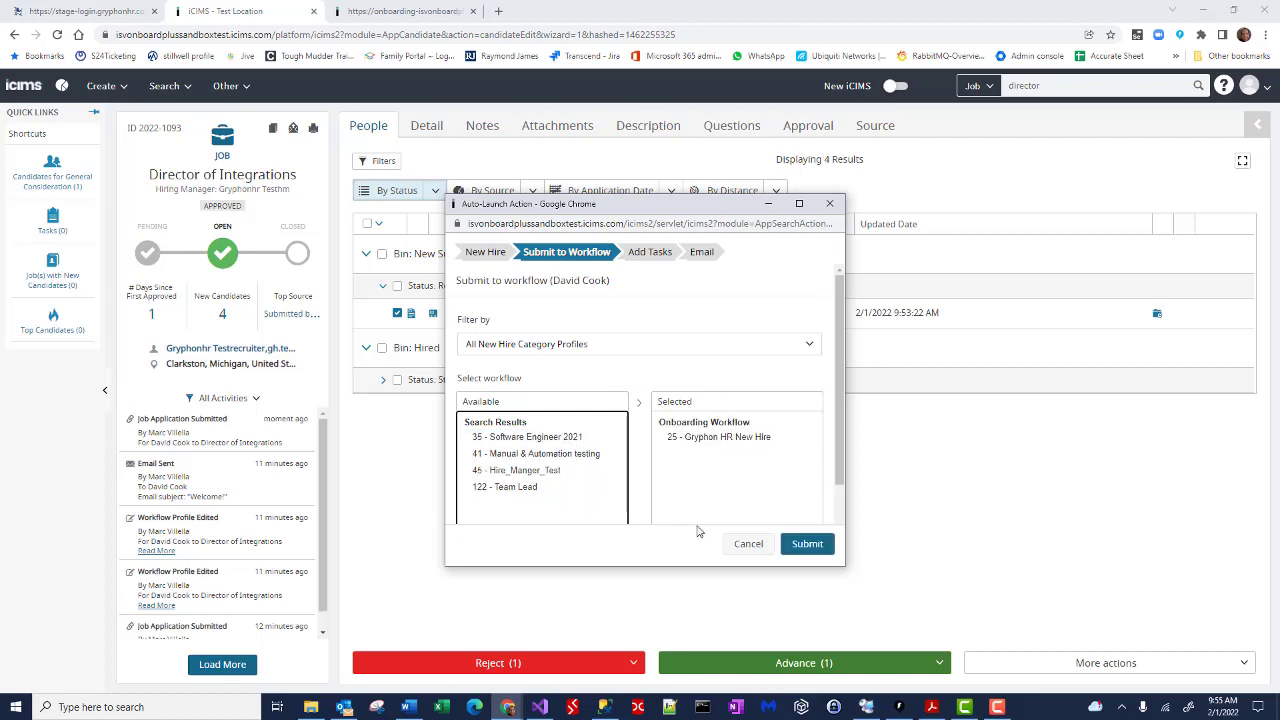
pyautogui.click(809, 545)
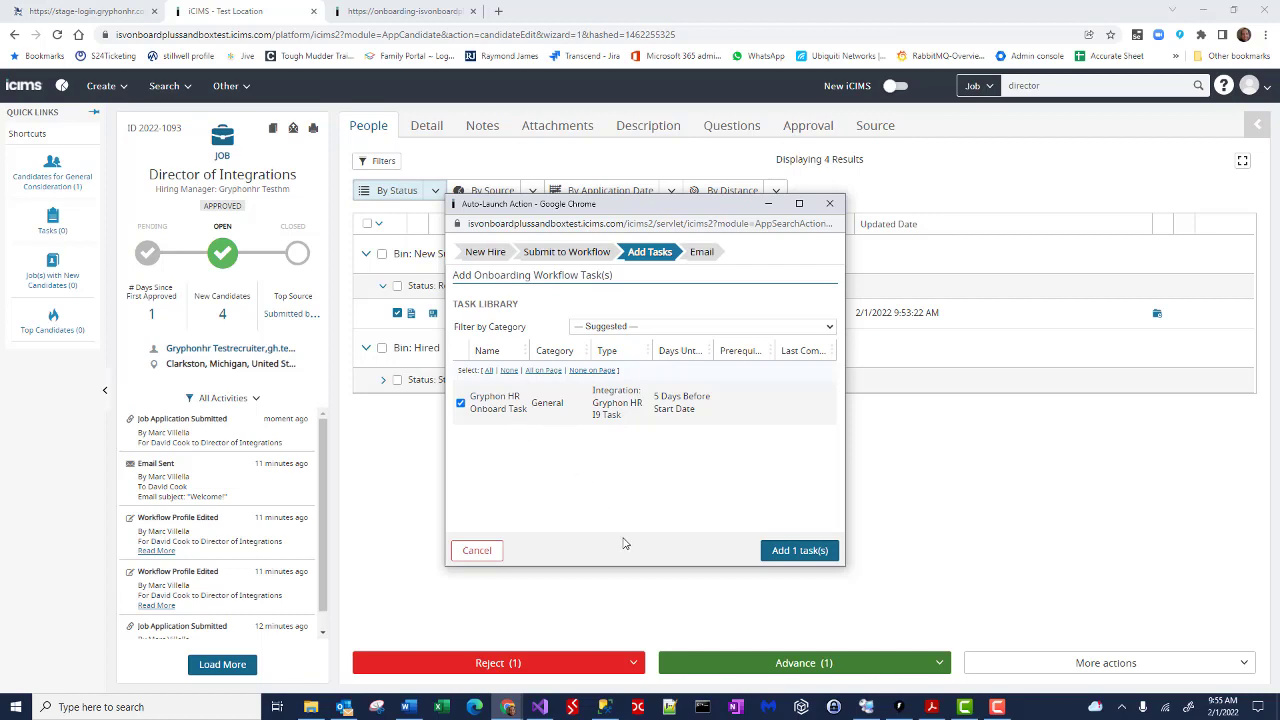
# Step: Add the Gryphon HR Onboard Task and send the welcome email
pyautogui.click(815, 558)
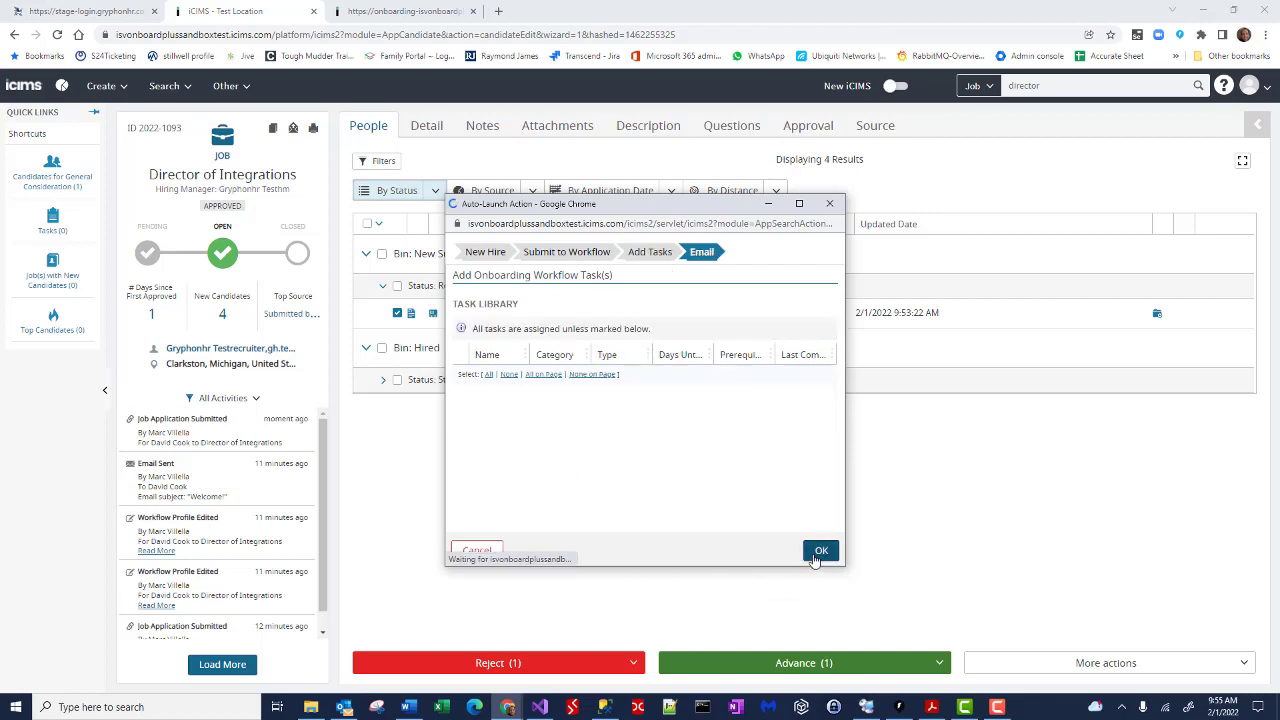
pyautogui.click(821, 550)
pyautogui.scroll(-5, 688, 497)
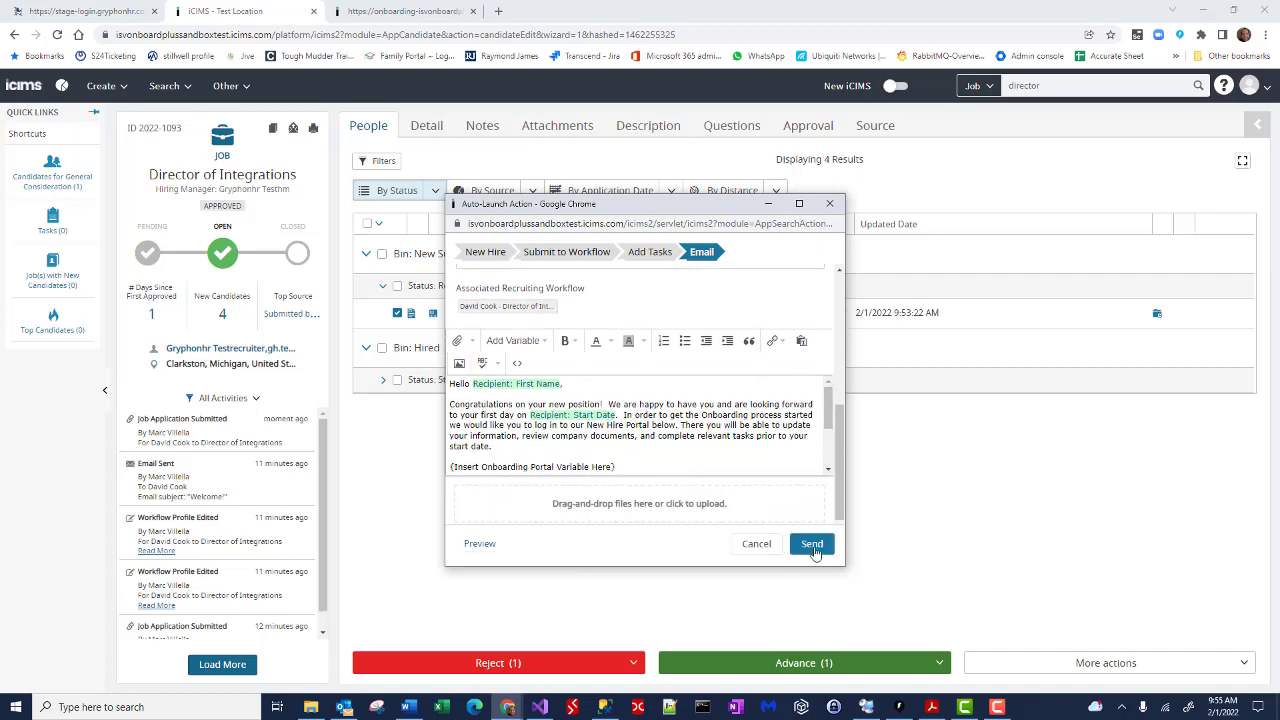
pyautogui.click(812, 545)
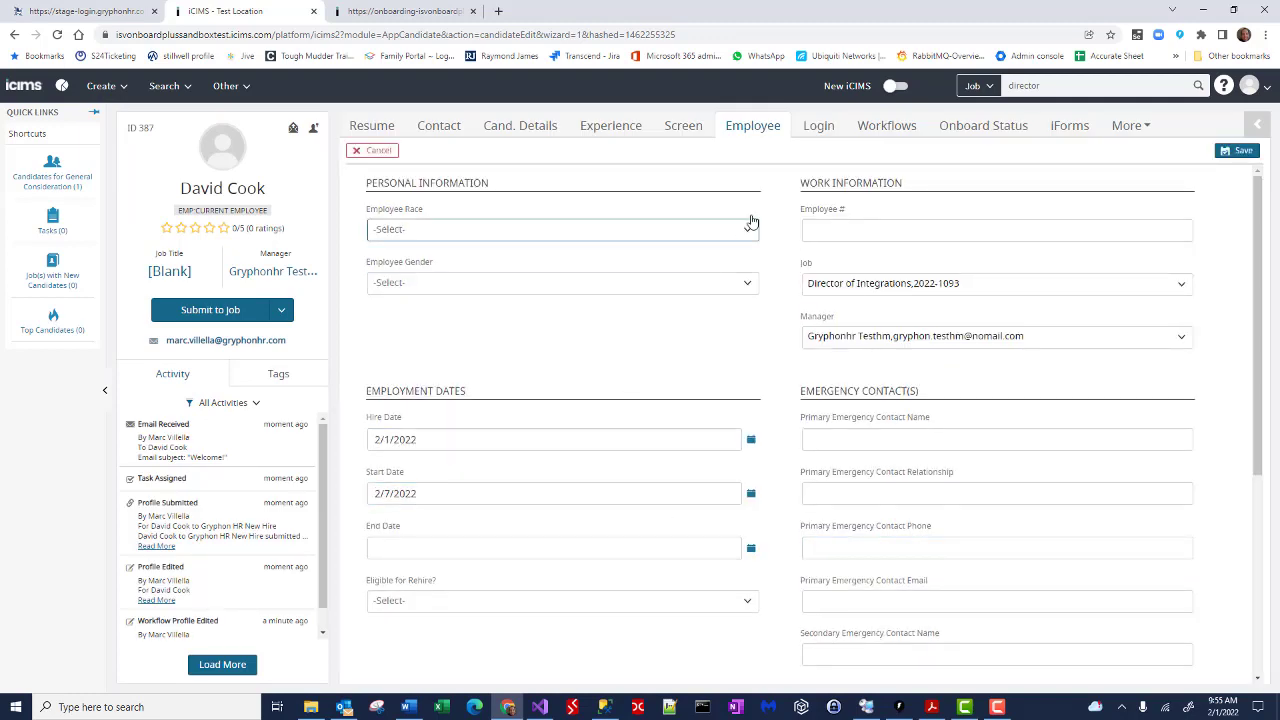
# Step: Enter and re-enter a new portal login password on the candidate's Login tab
pyautogui.click(820, 127)
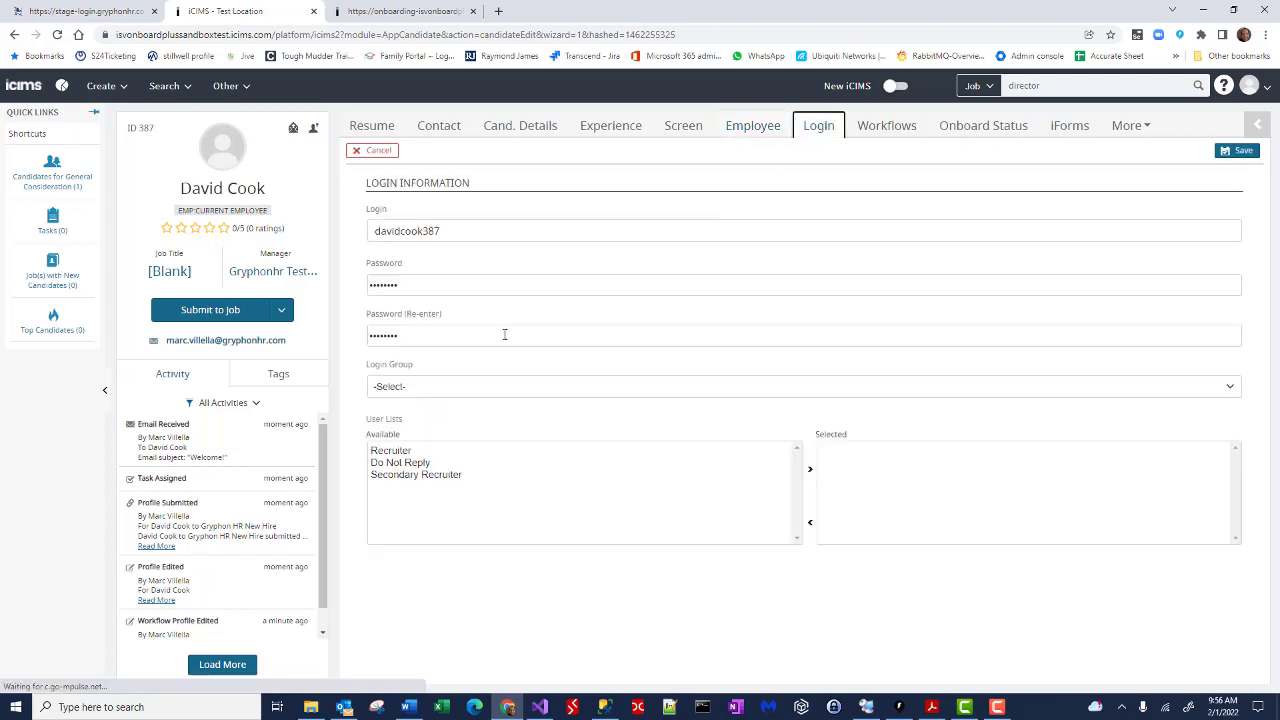
pyautogui.click(436, 284)
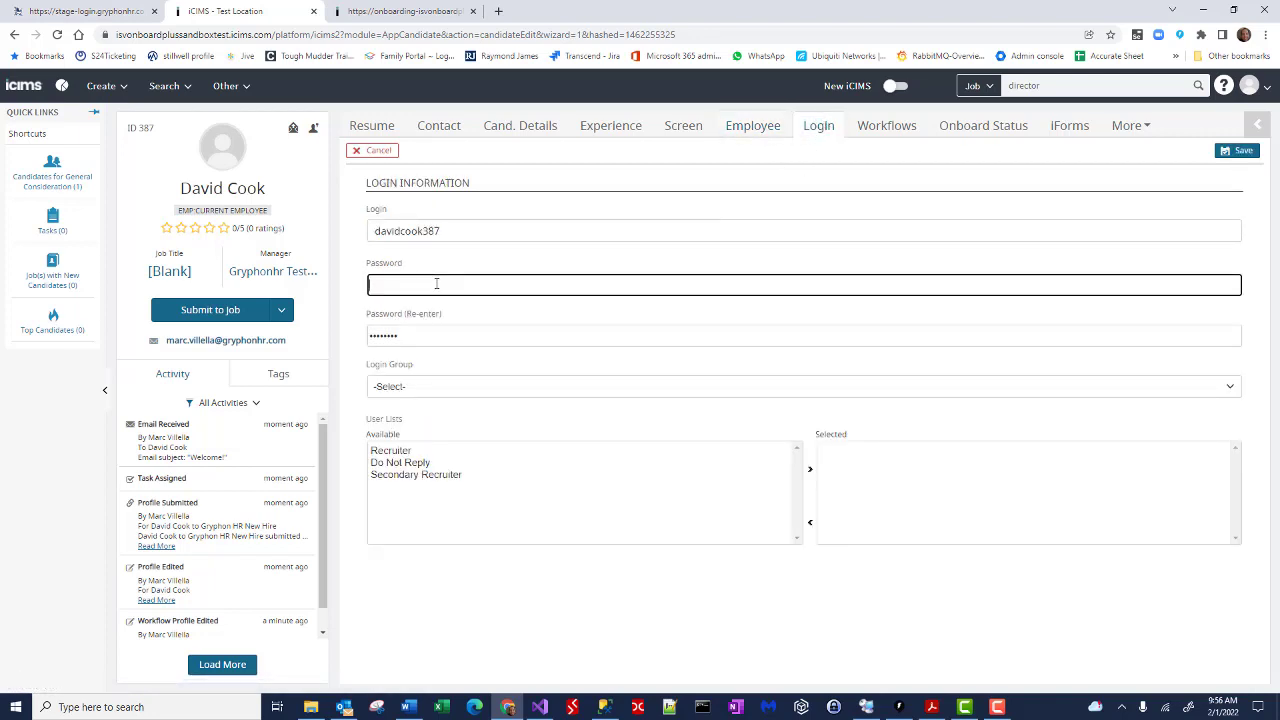
pyautogui.write('••••')
pyautogui.press('Tab')
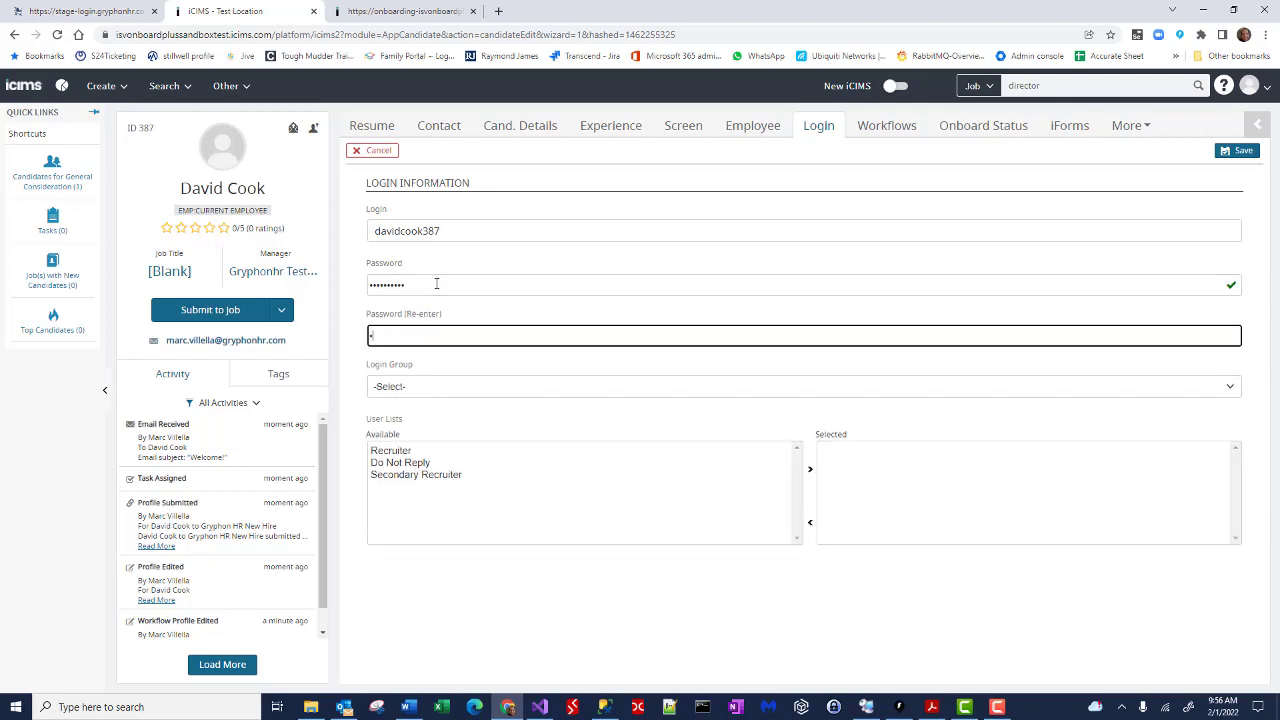
pyautogui.write('••••••••••')
pyautogui.press('Tab')
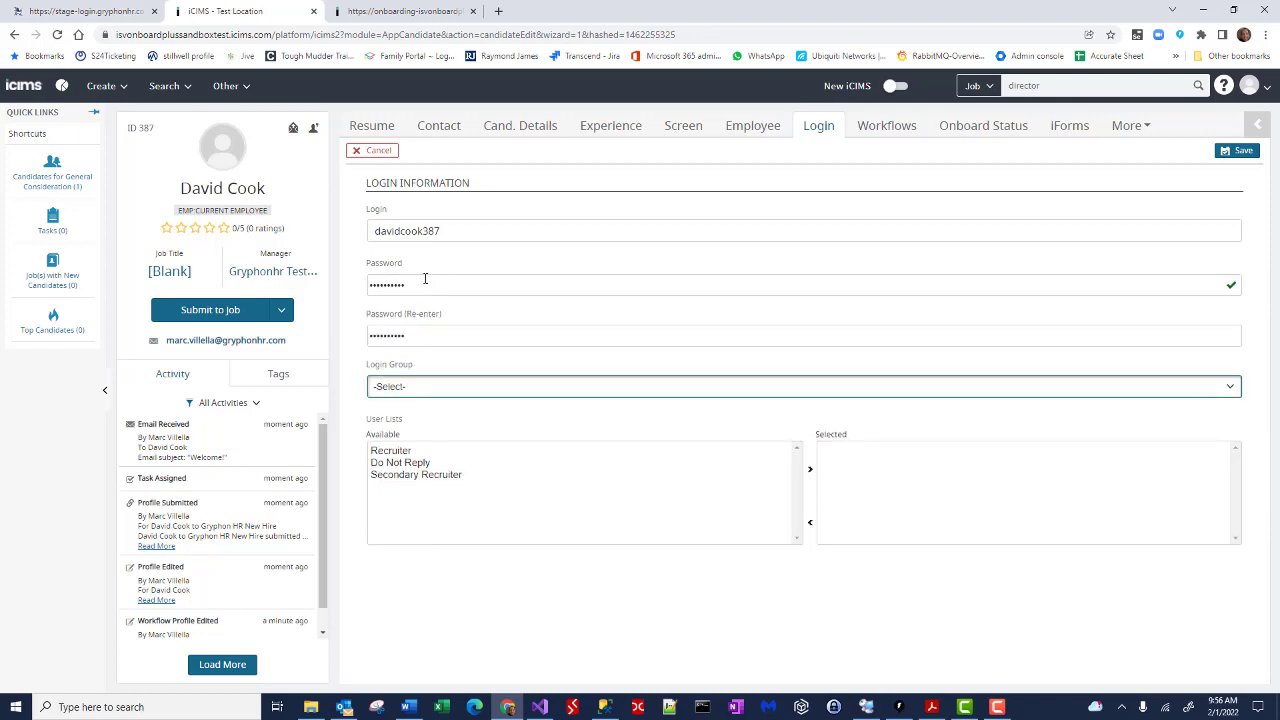
# Step: Copy the candidate's login name, save the login details, and go to the onboarding portal
pyautogui.doubleClick(402, 231)
pyautogui.hotkey('ctrl', 'c')
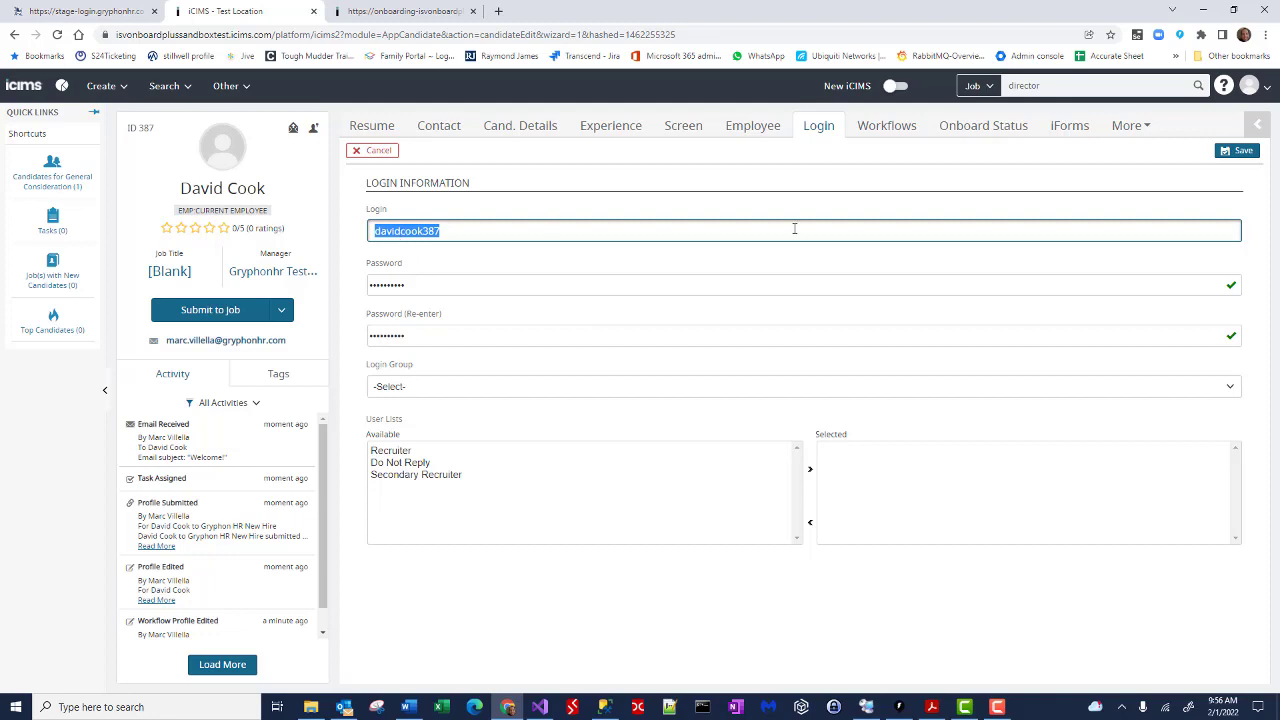
pyautogui.click(1238, 151)
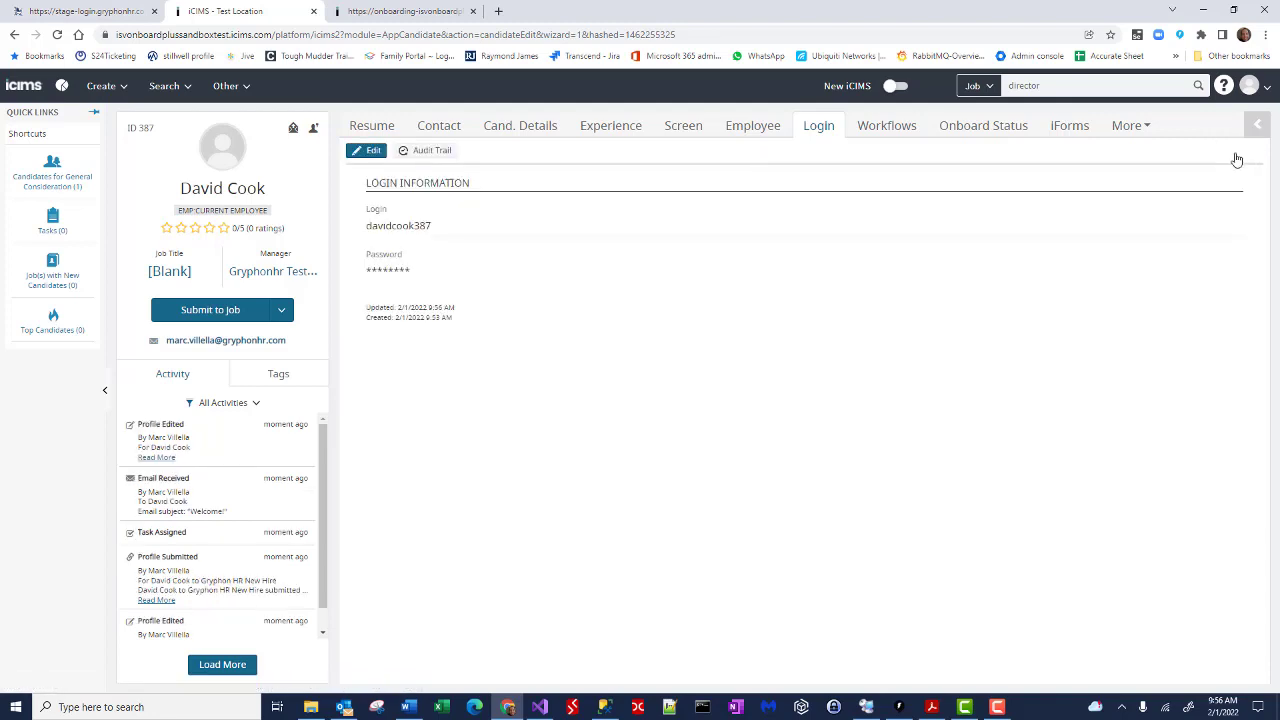
pyautogui.click(370, 12)
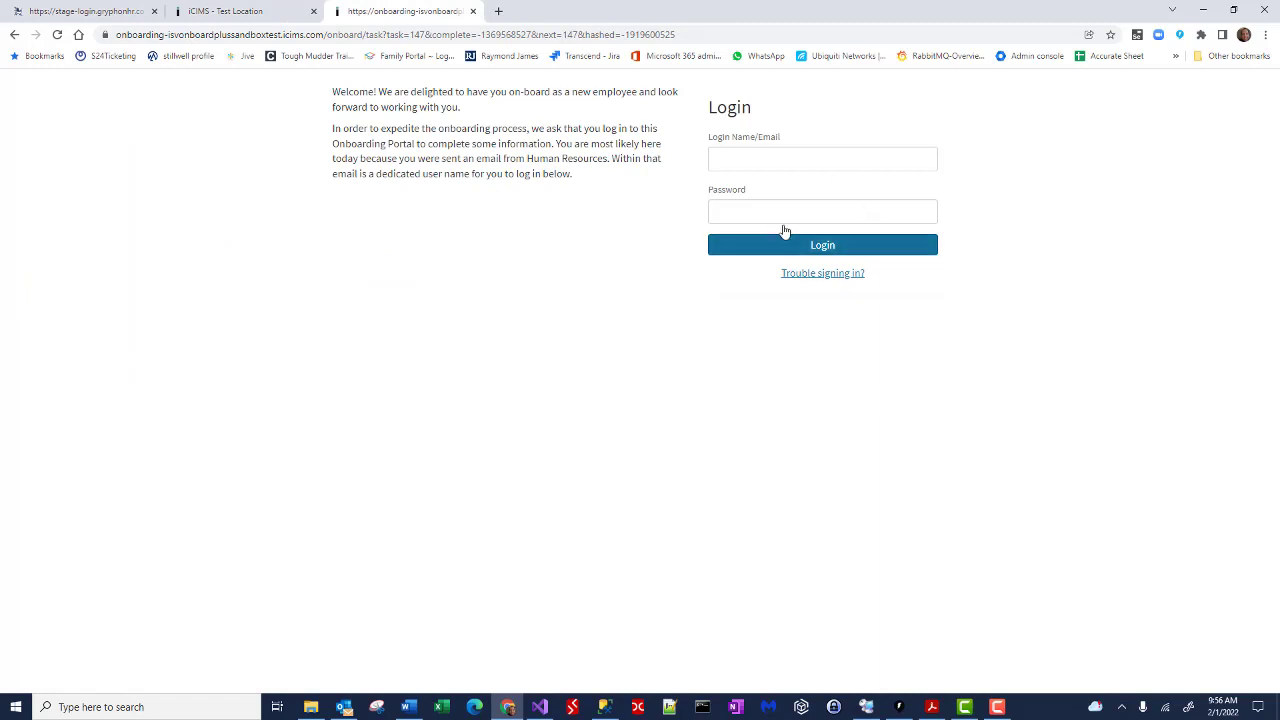
# Step: Log in to the onboarding portal with the copied login name and password
pyautogui.click(745, 160)
pyautogui.hotkey('ctrl', 'v')
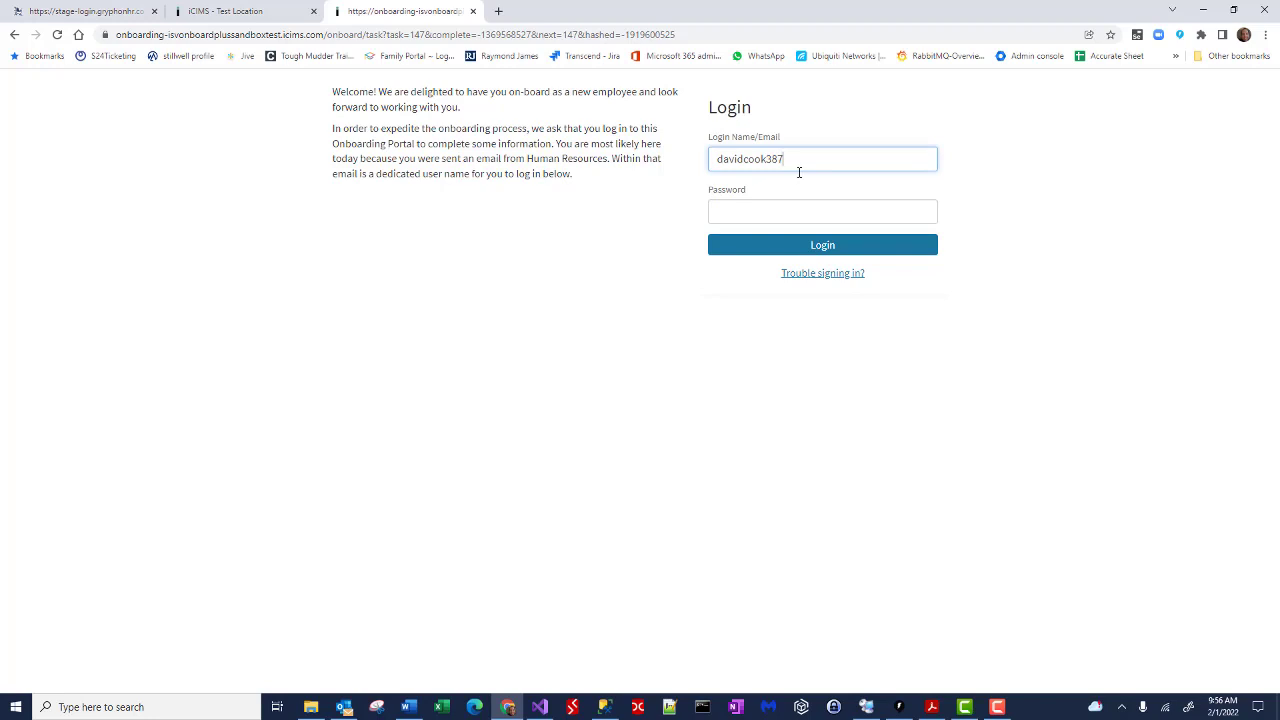
pyautogui.press('Tab')
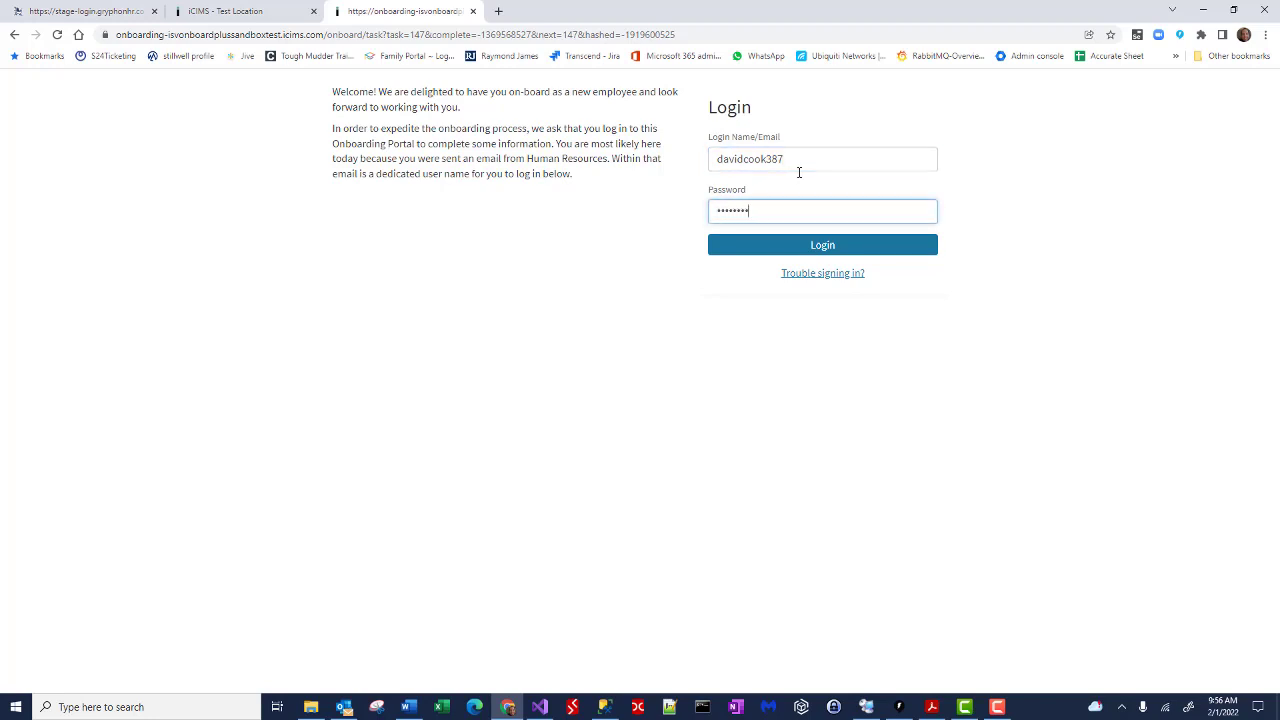
pyautogui.click(823, 247)
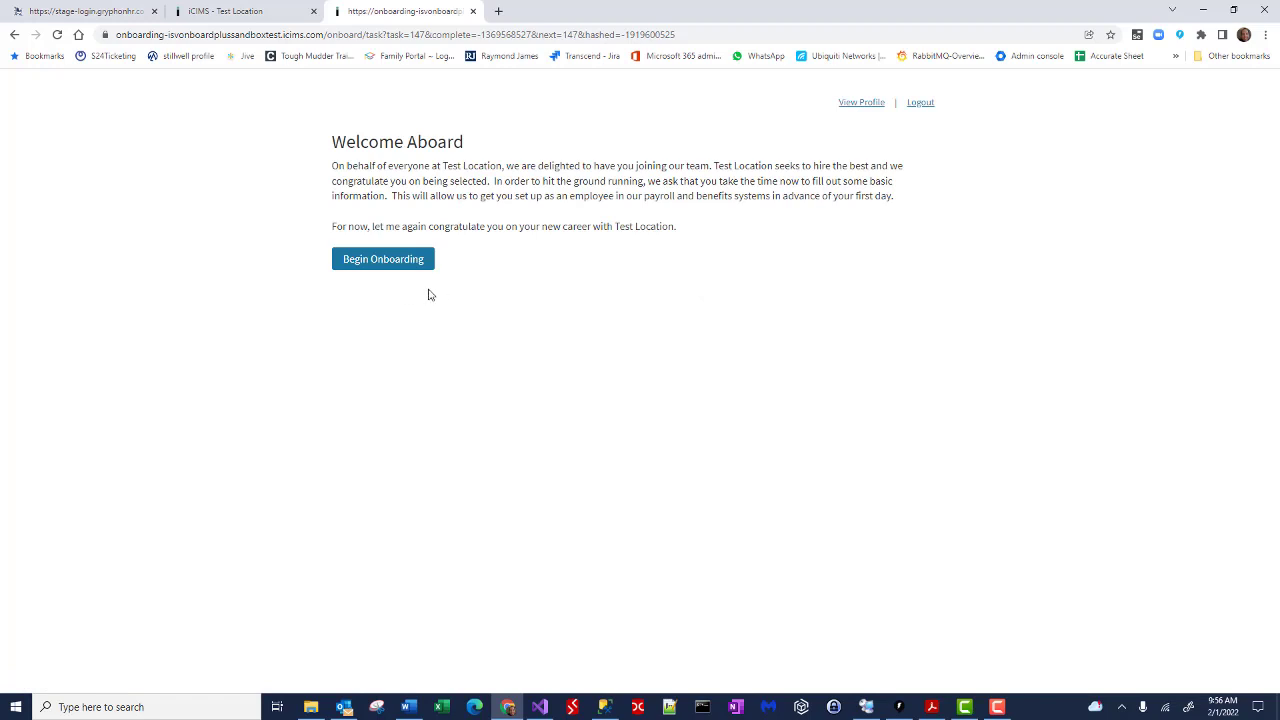
# Step: Begin onboarding, save the profile, and open the I-9 completion task
pyautogui.click(395, 272)
pyautogui.scroll(-4, 648, 434)
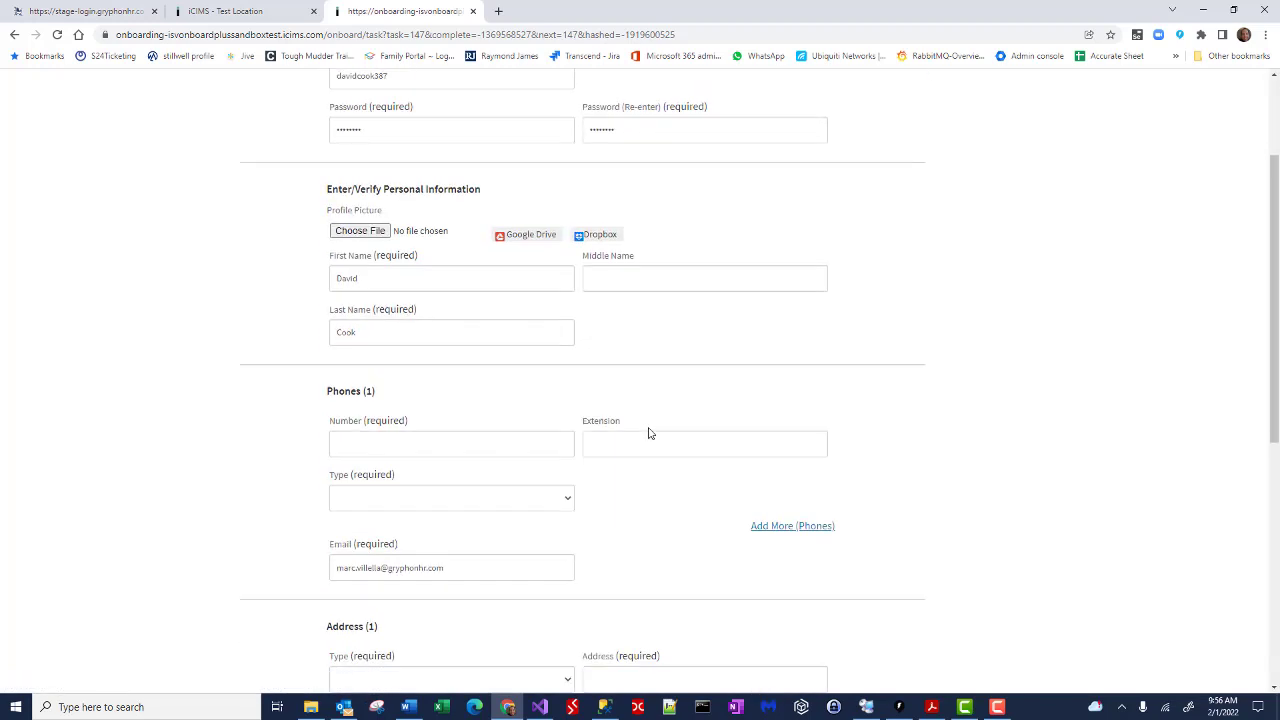
pyautogui.scroll(-3, 648, 434)
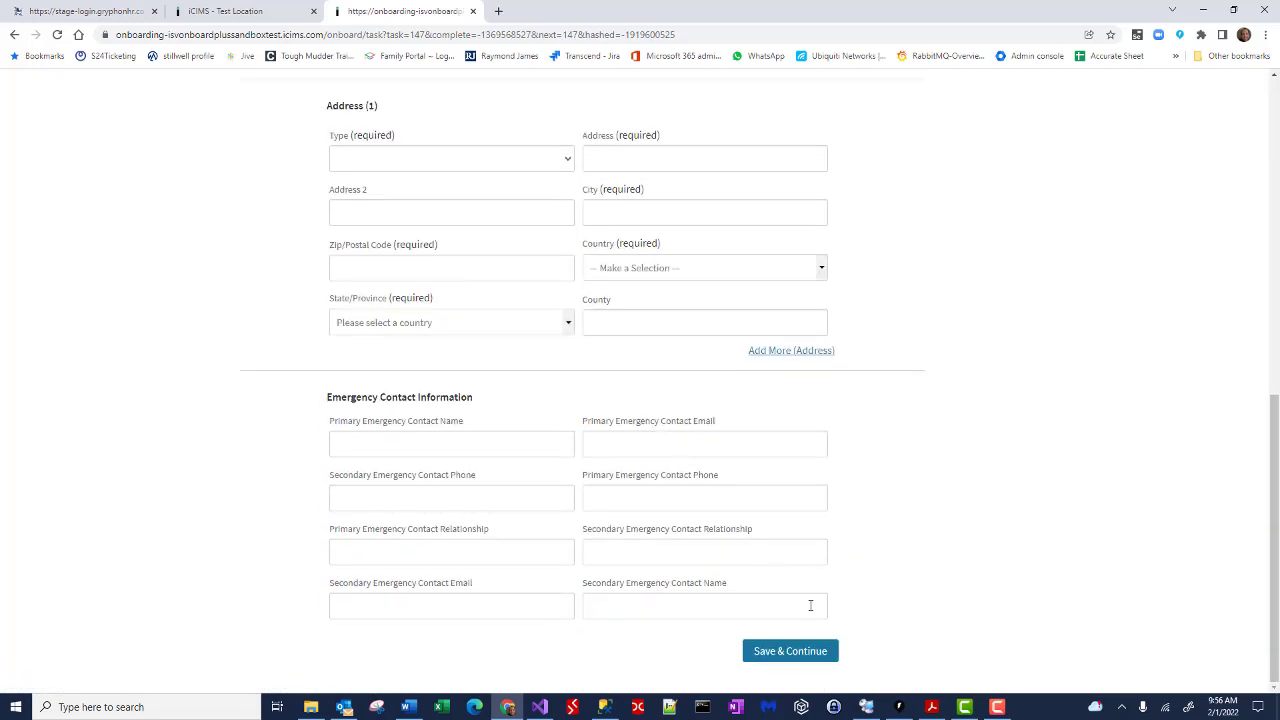
pyautogui.click(790, 651)
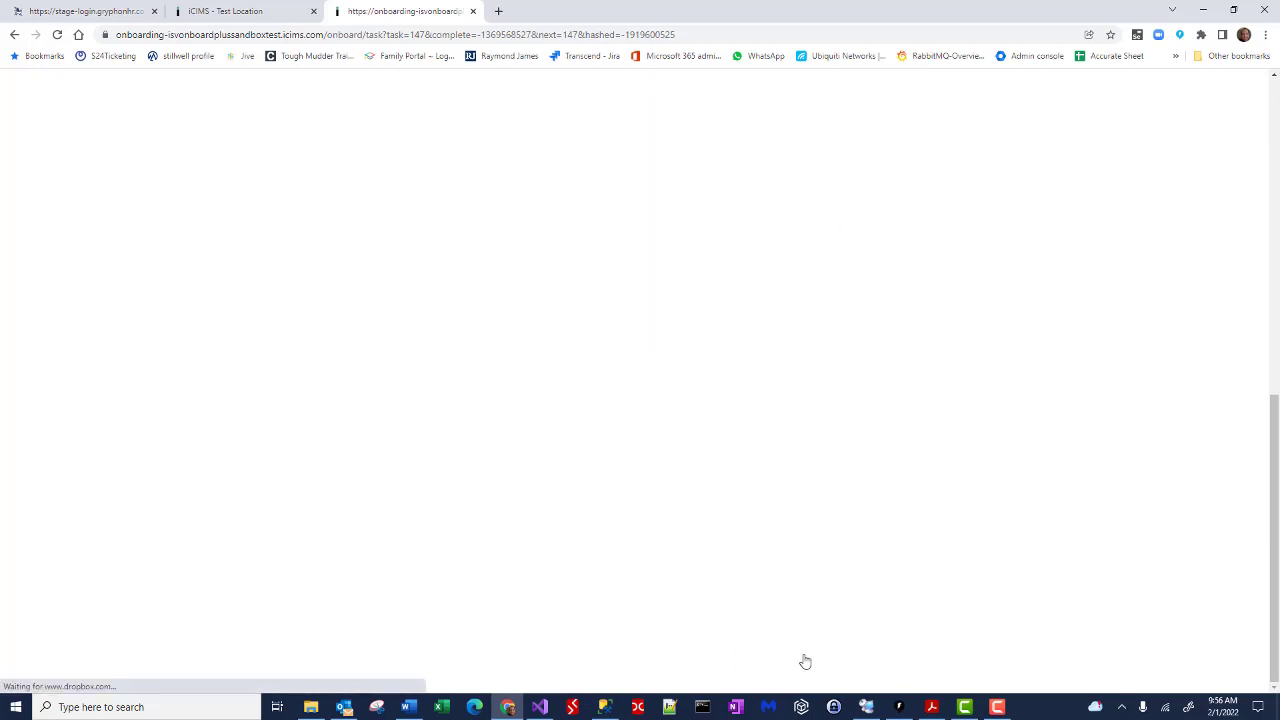
pyautogui.click(719, 277)
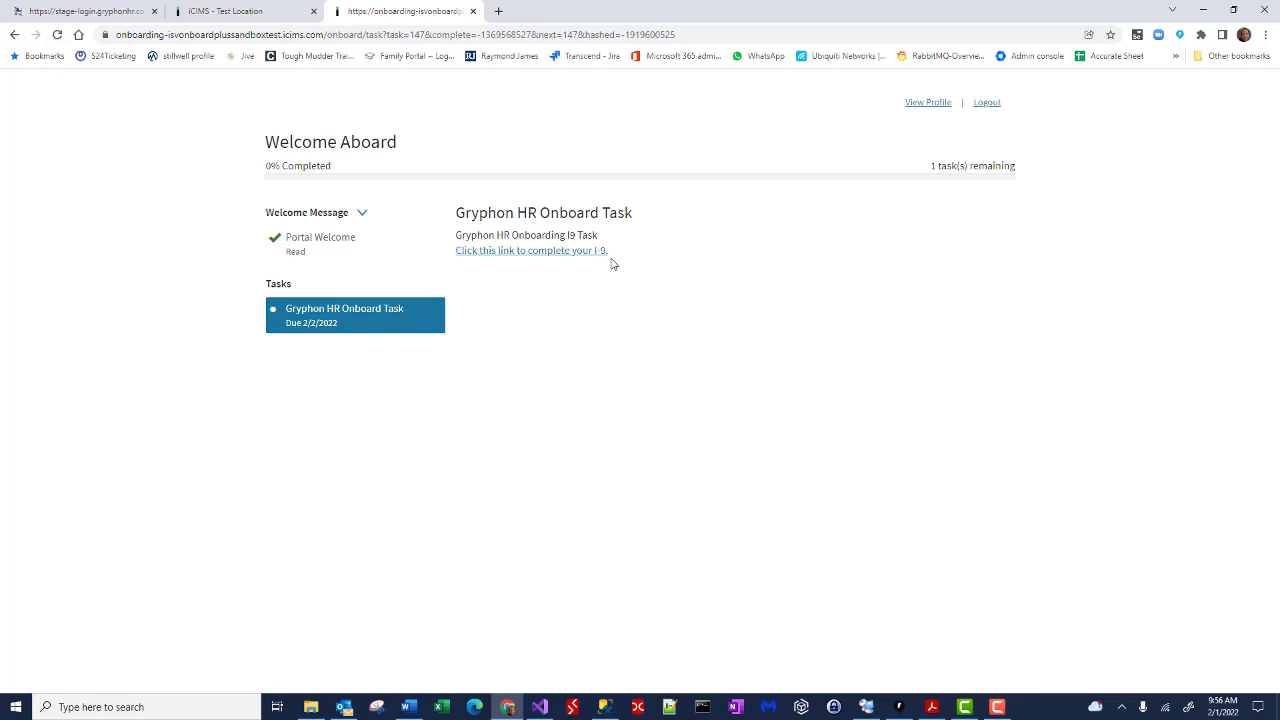
pyautogui.click(540, 254)
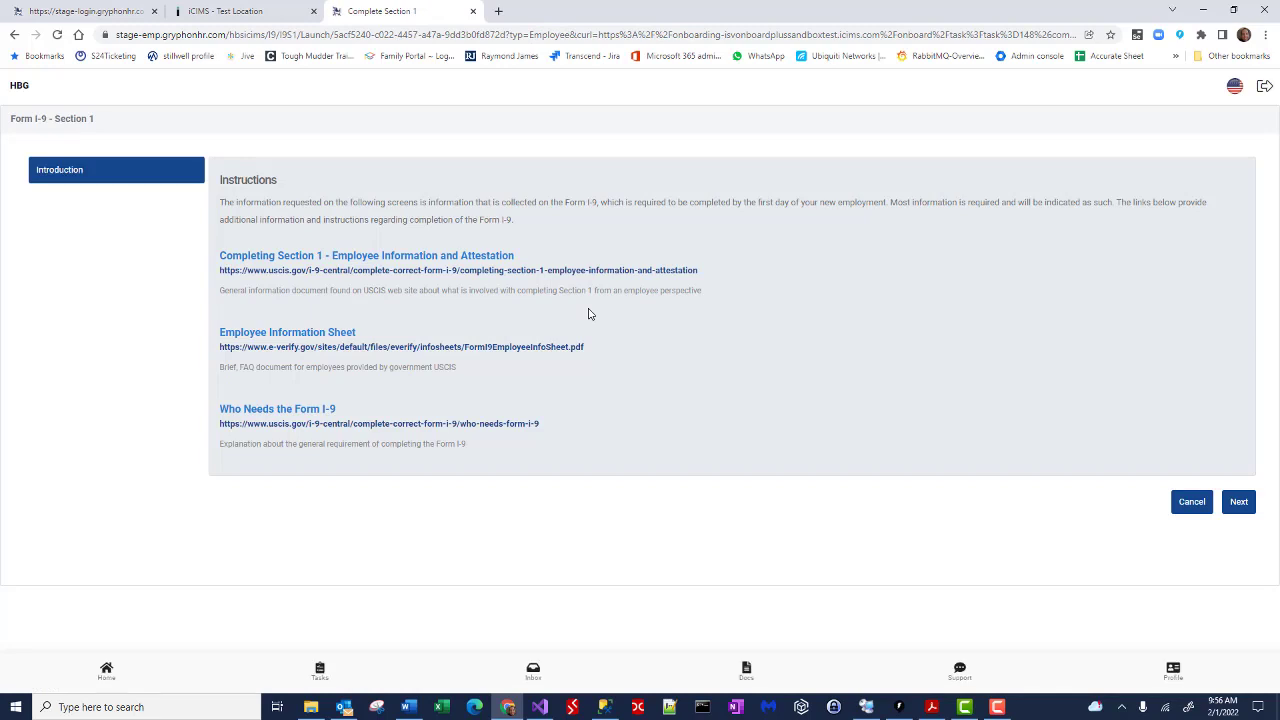
pyautogui.click(236, 14)
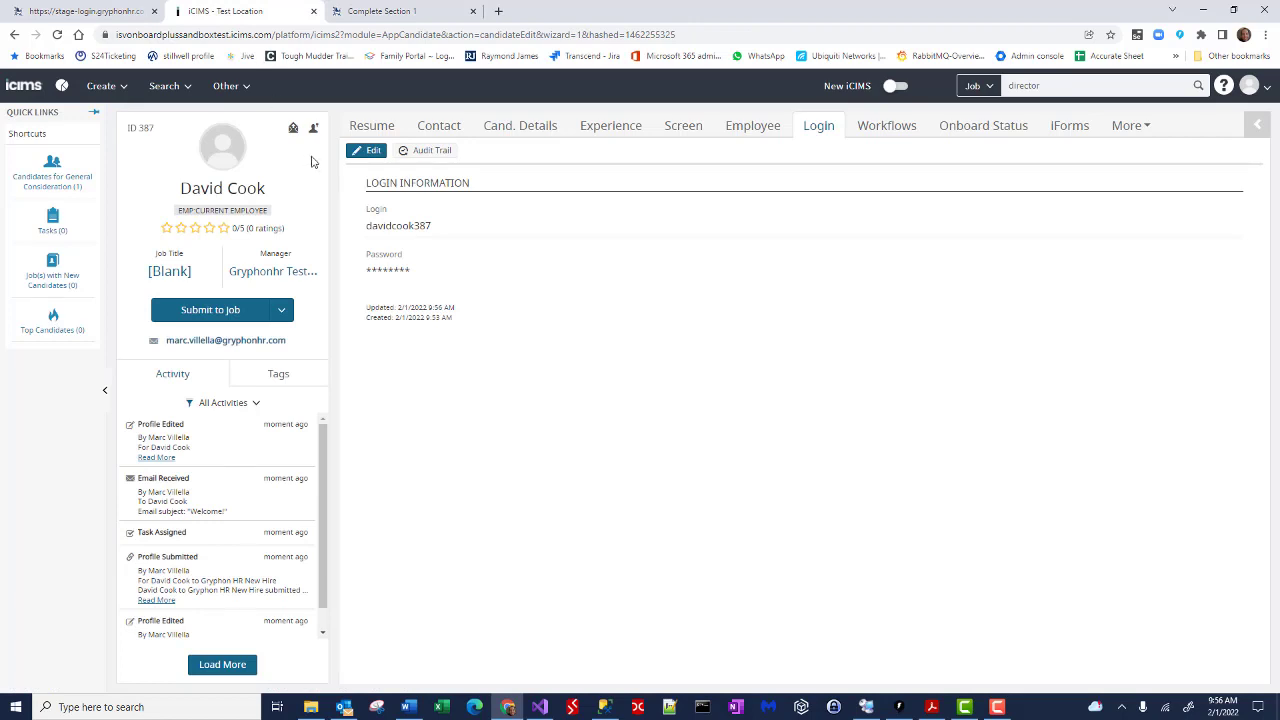
pyautogui.click(684, 130)
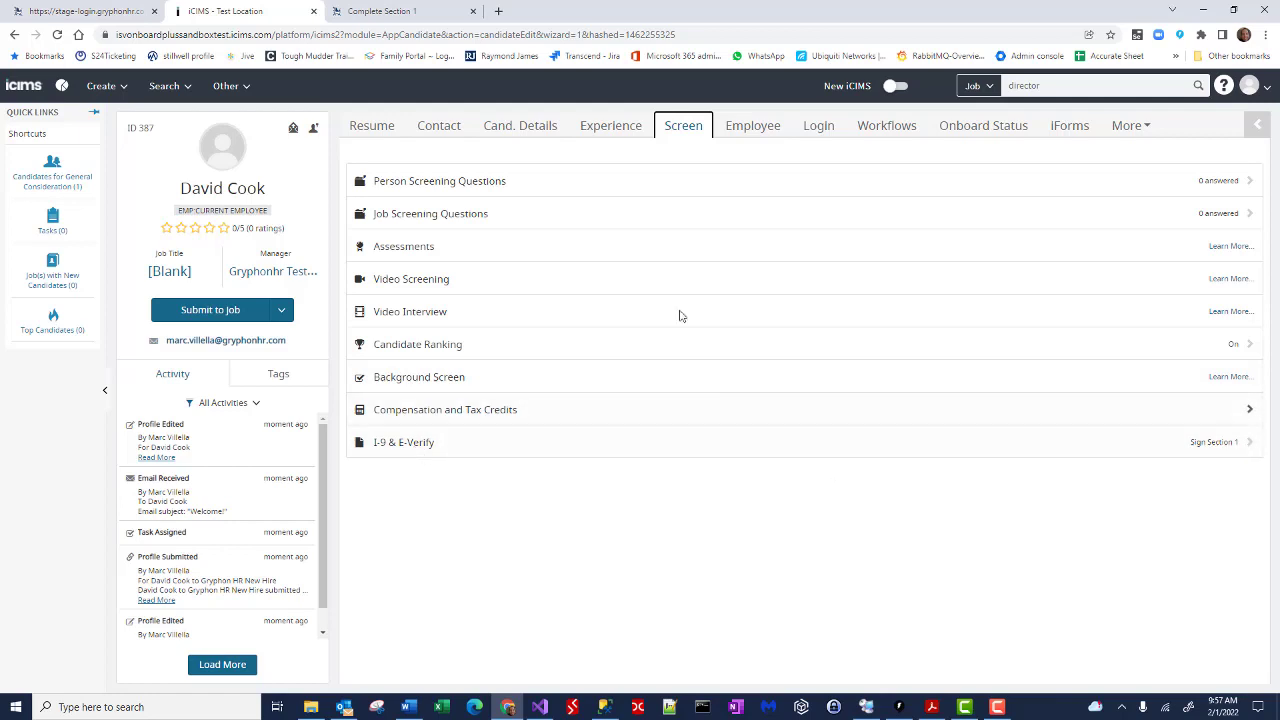
pyautogui.click(375, 11)
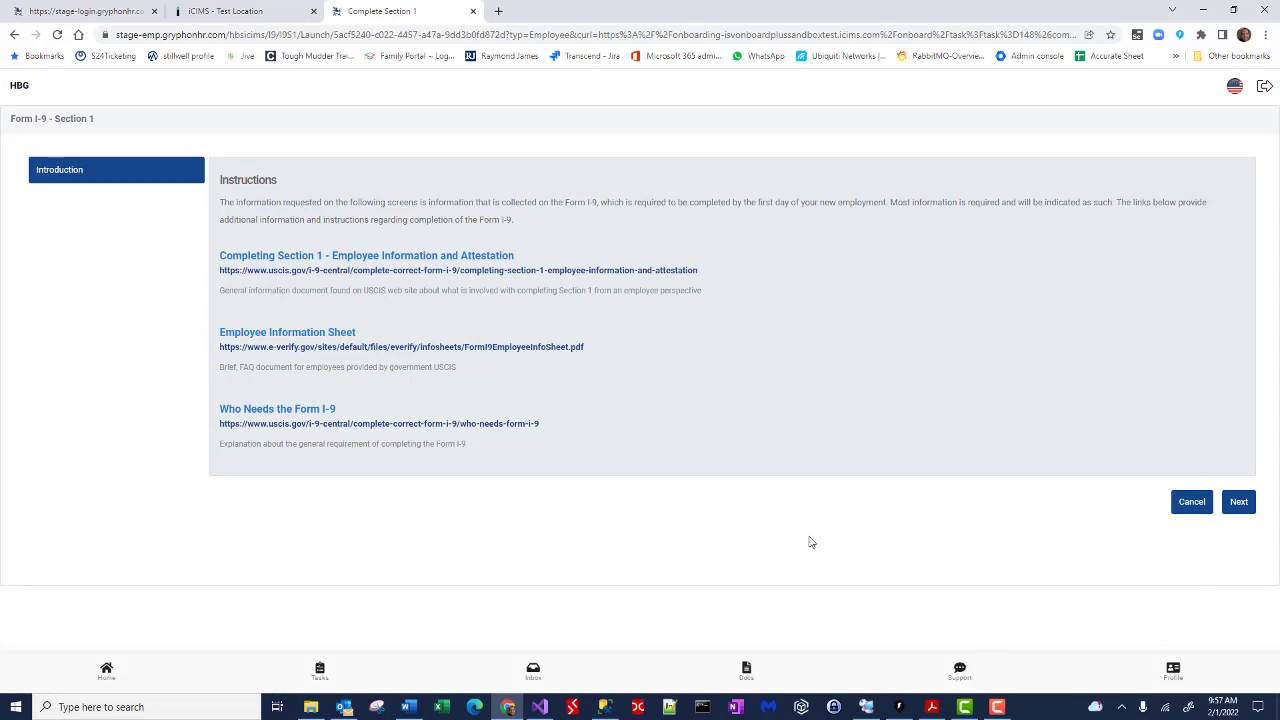
# Step: Enter the employee's last and first name, with n/a for middle initial and other last names
pyautogui.click(1237, 500)
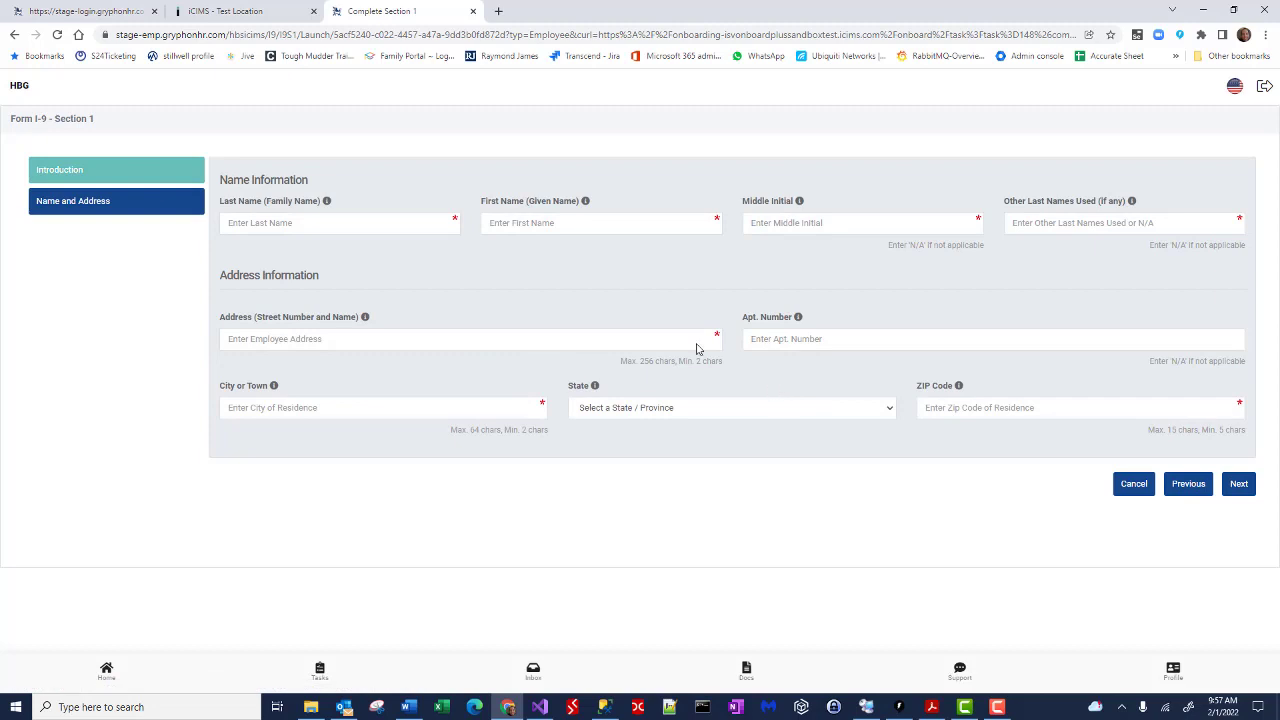
pyautogui.click(333, 228)
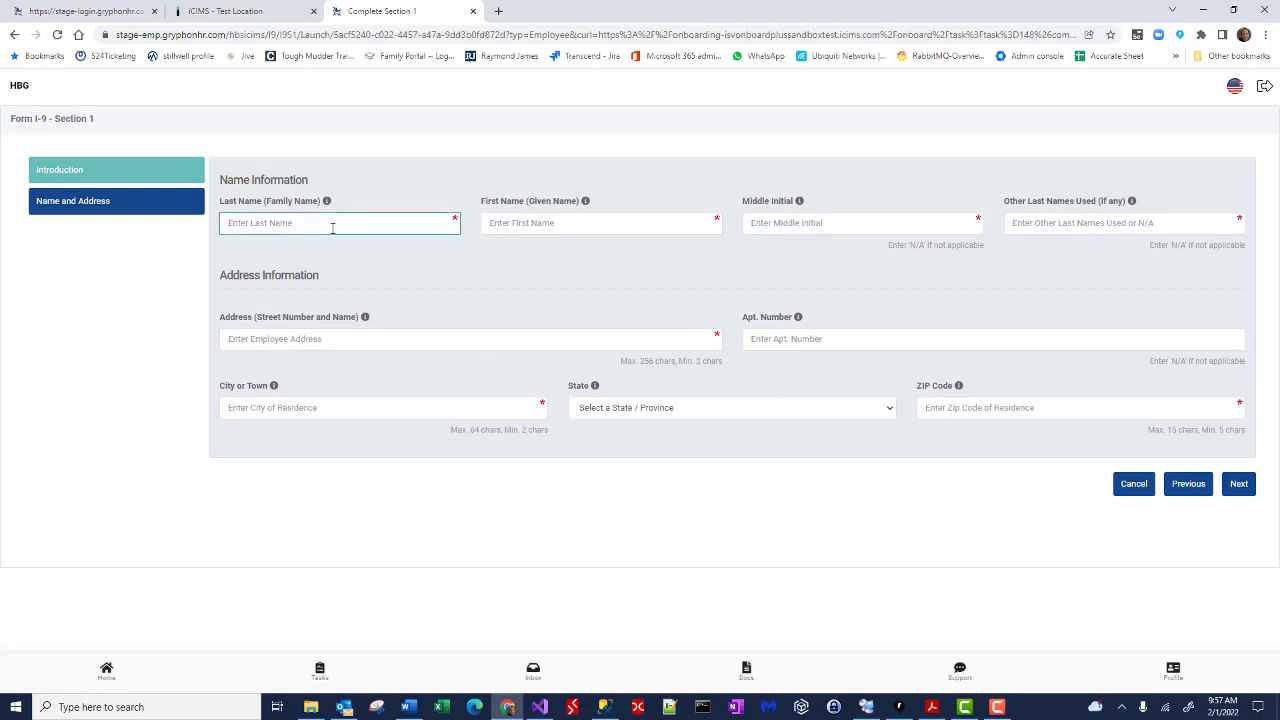
pyautogui.press('Tab')
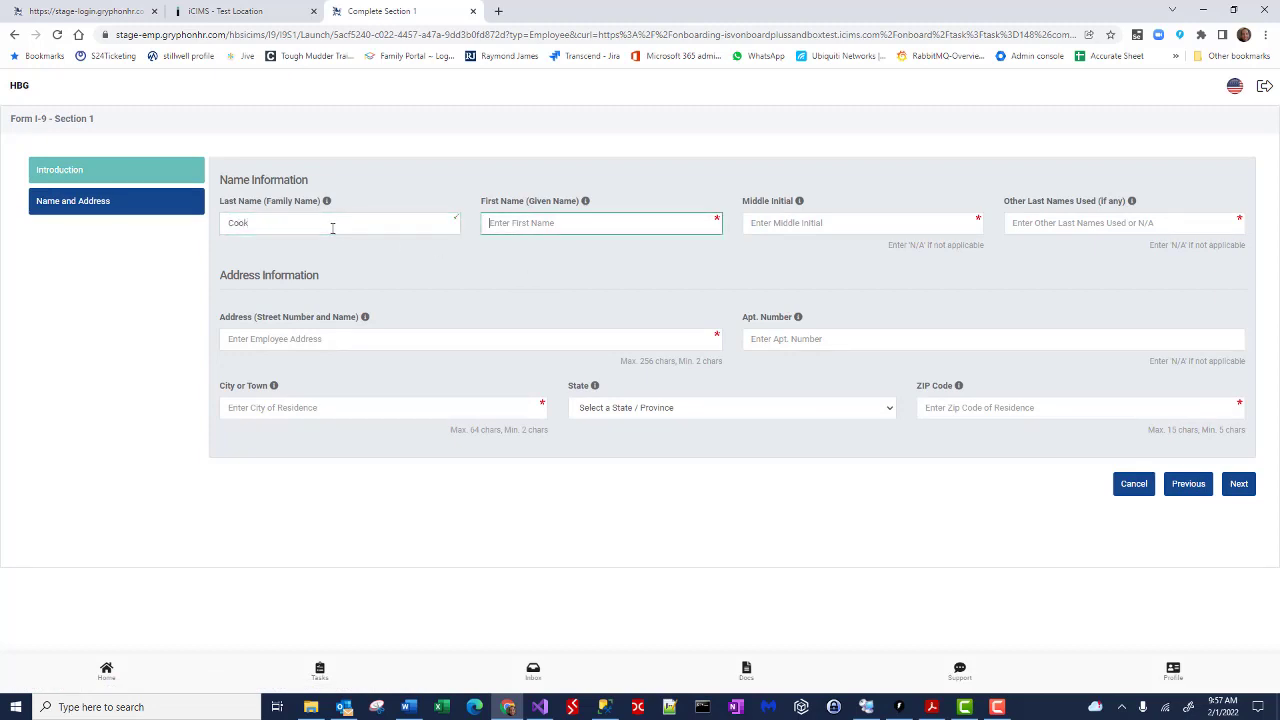
pyautogui.press('Tab')
pyautogui.write('n/a')
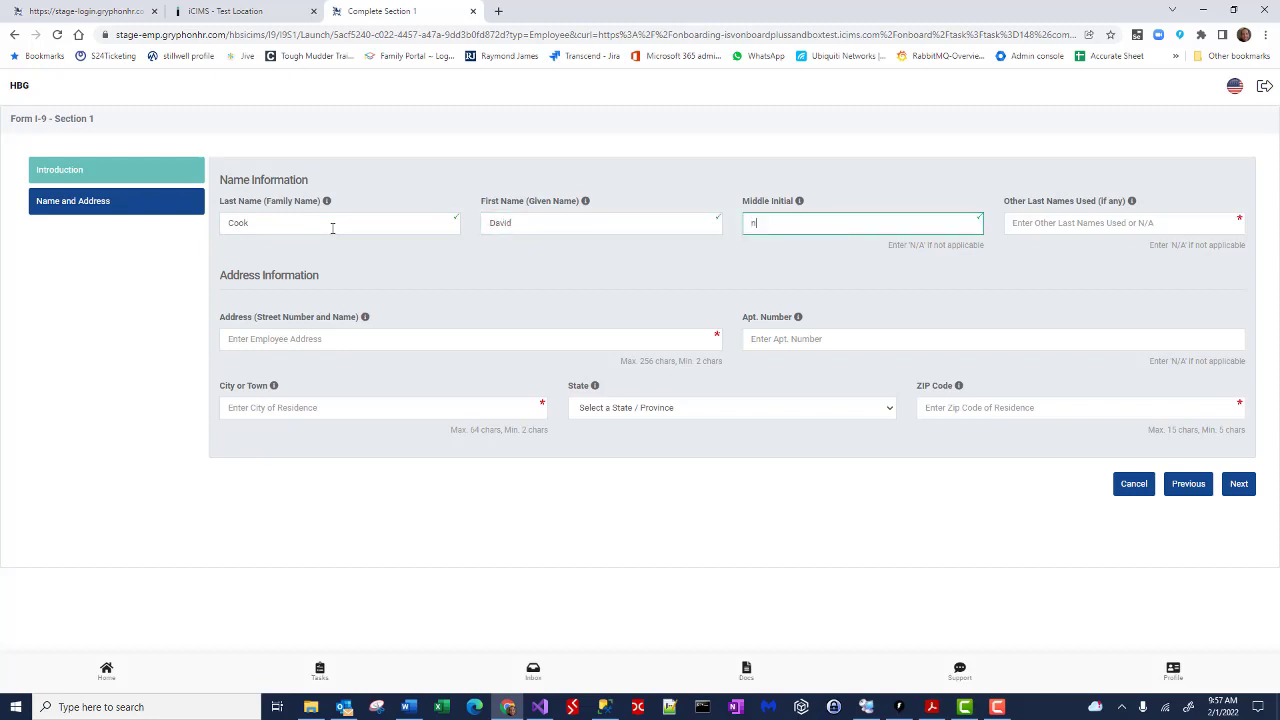
pyautogui.press('Tab')
pyautogui.write('n/a')
# Step: Fill in the employee's street, apartment n/a, city, state and ZIP code, then continue
pyautogui.press('Tab')
pyautogui.write('12')
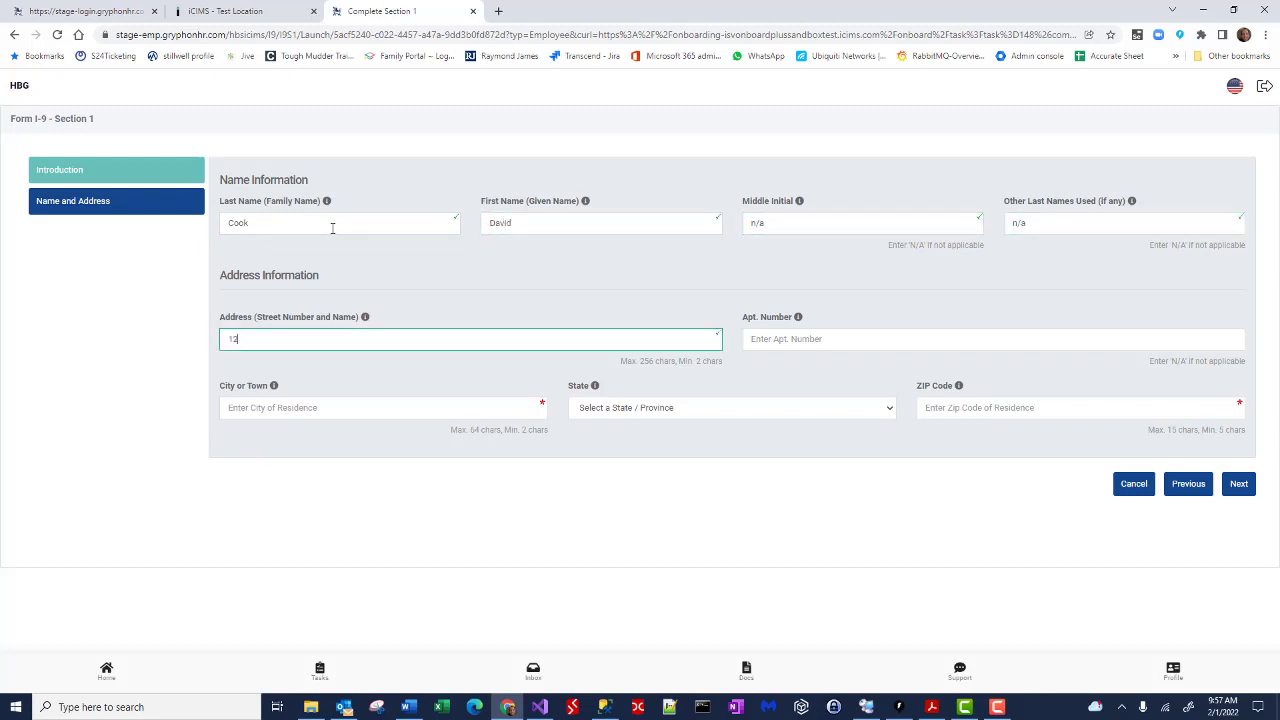
pyautogui.write('3 Main')
pyautogui.press('Tab')
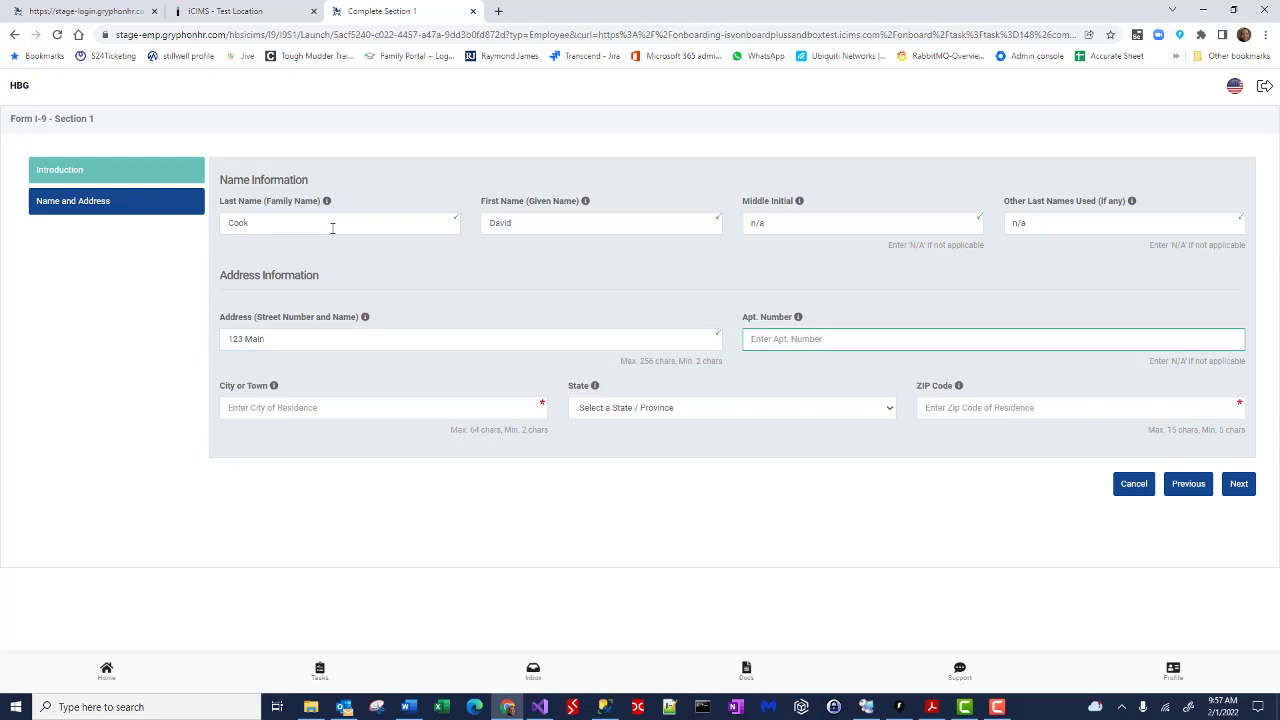
pyautogui.write('n/a')
pyautogui.press('Tab')
pyautogui.write('Troy')
pyautogui.press('Tab')
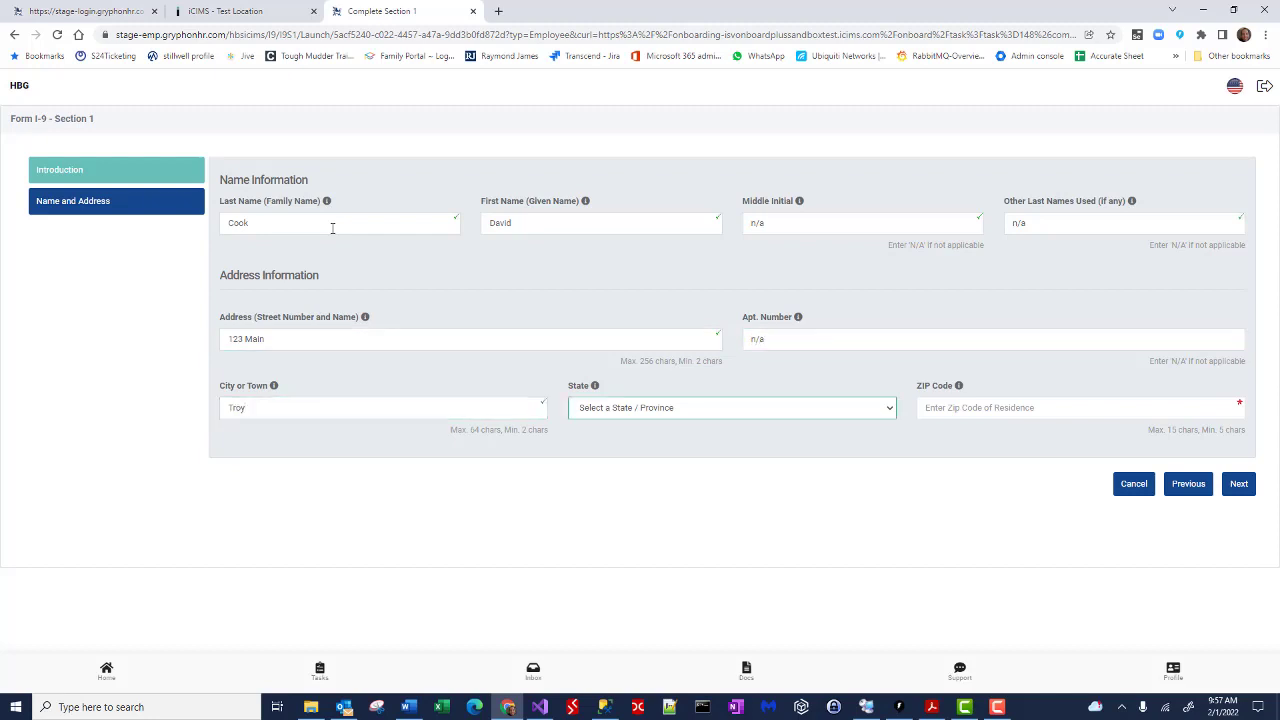
pyautogui.write('mi')
pyautogui.press('Tab')
pyautogui.write('48')
pyautogui.press('Tab')
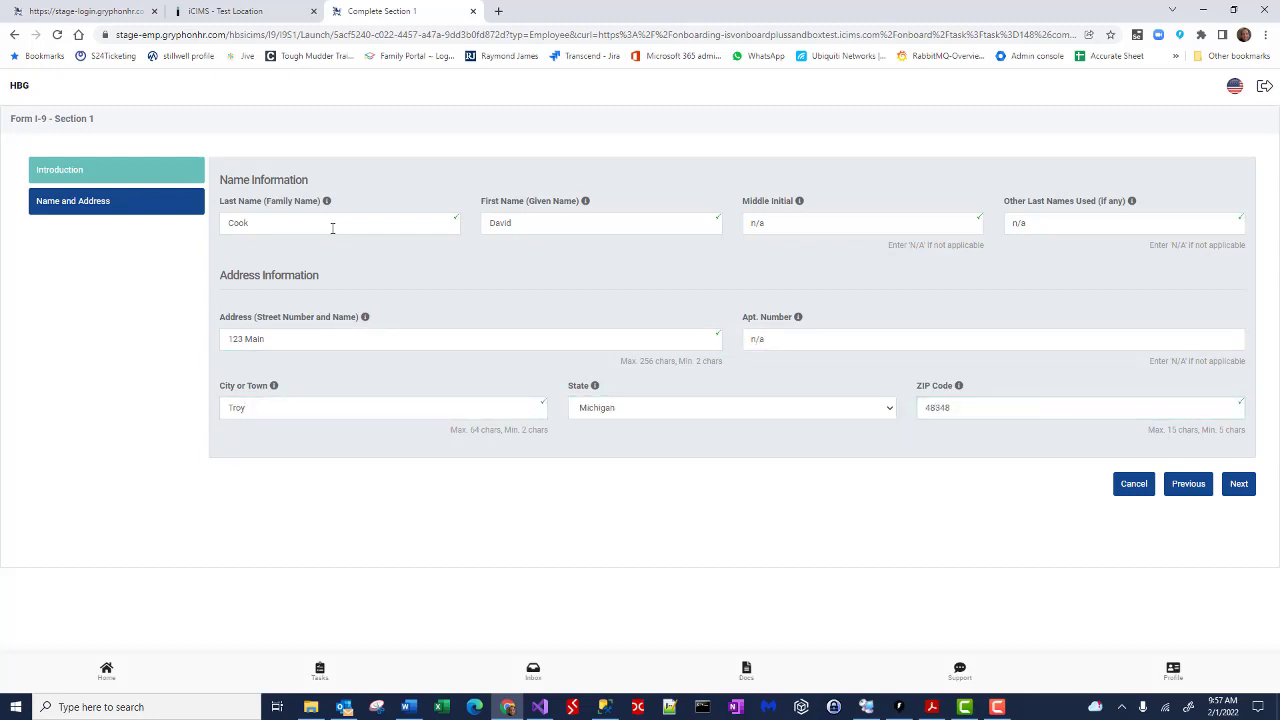
pyautogui.click(1238, 486)
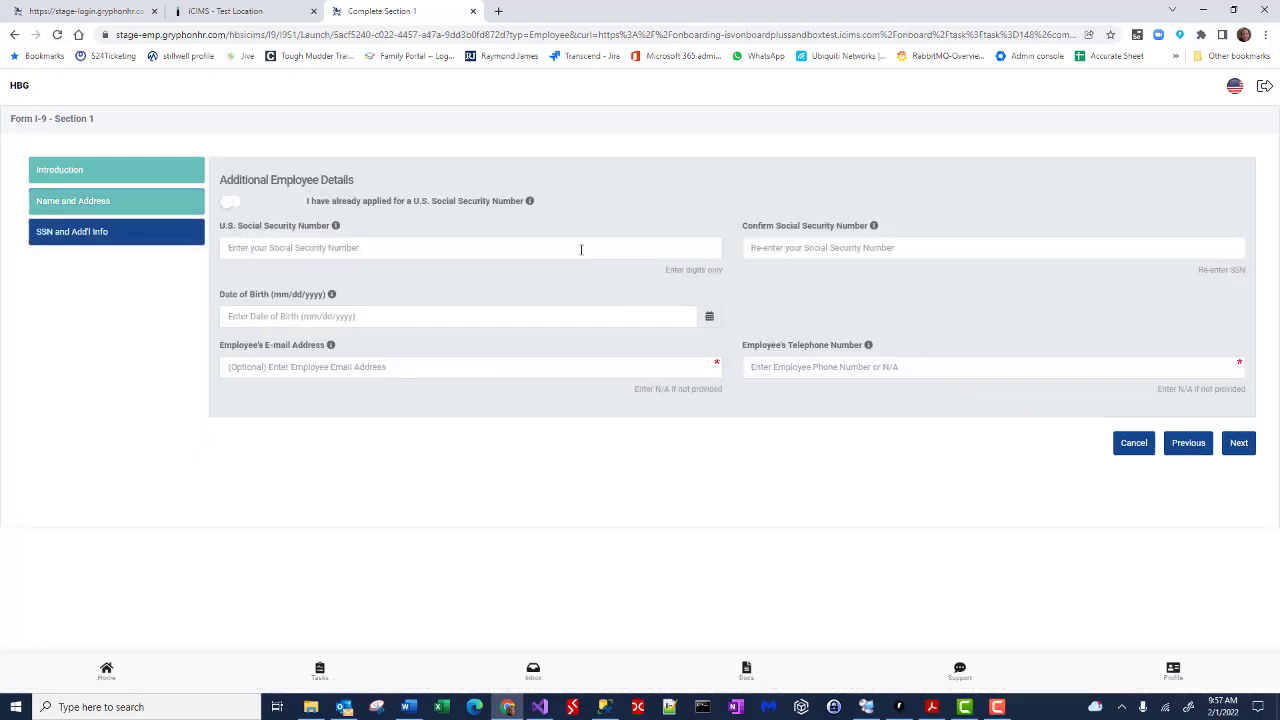
# Step: Enter the SSN twice, the birth date, and n/a for e-mail and phone, keeping U.S. citizen status
pyautogui.click(580, 249)
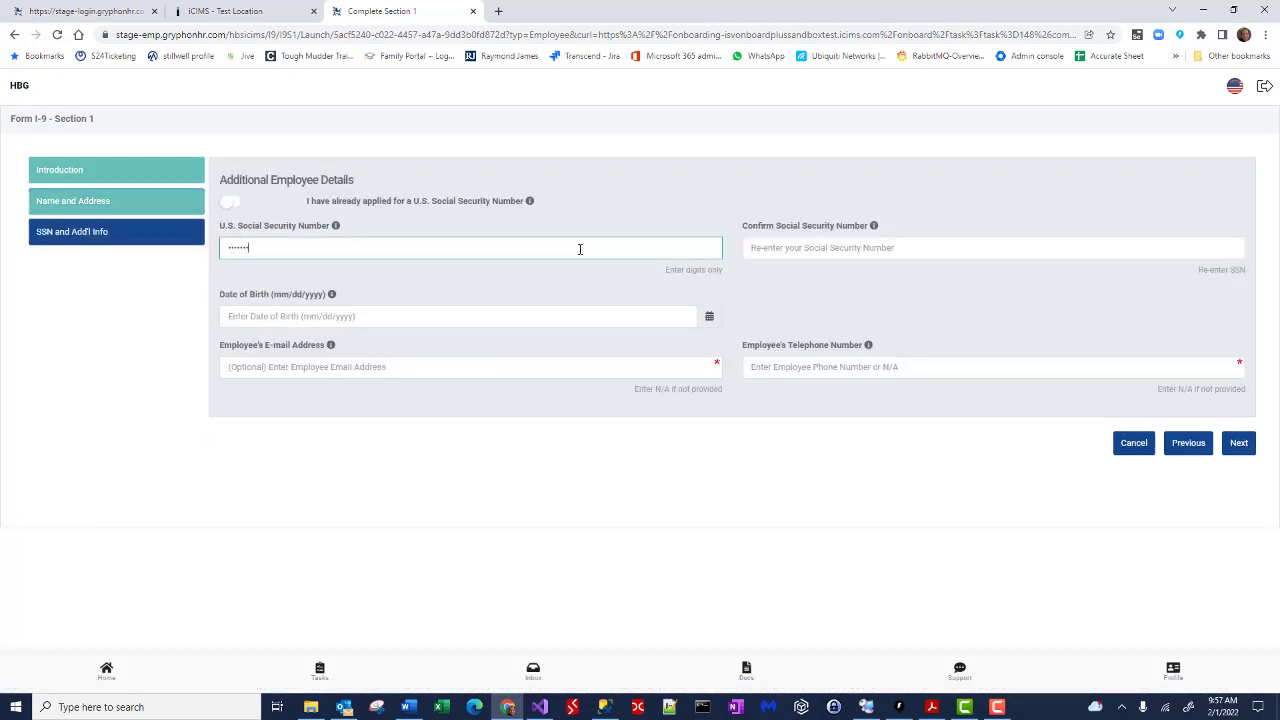
pyautogui.press('Tab')
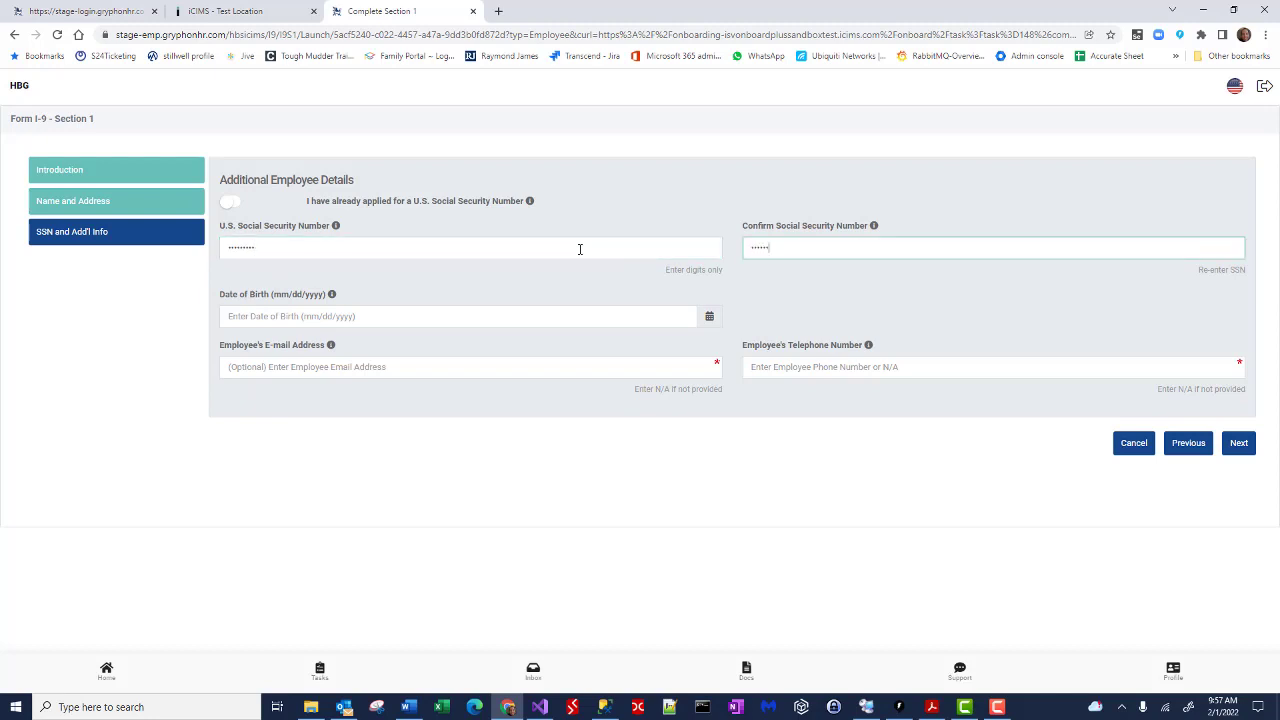
pyautogui.press('Tab')
pyautogui.write('1')
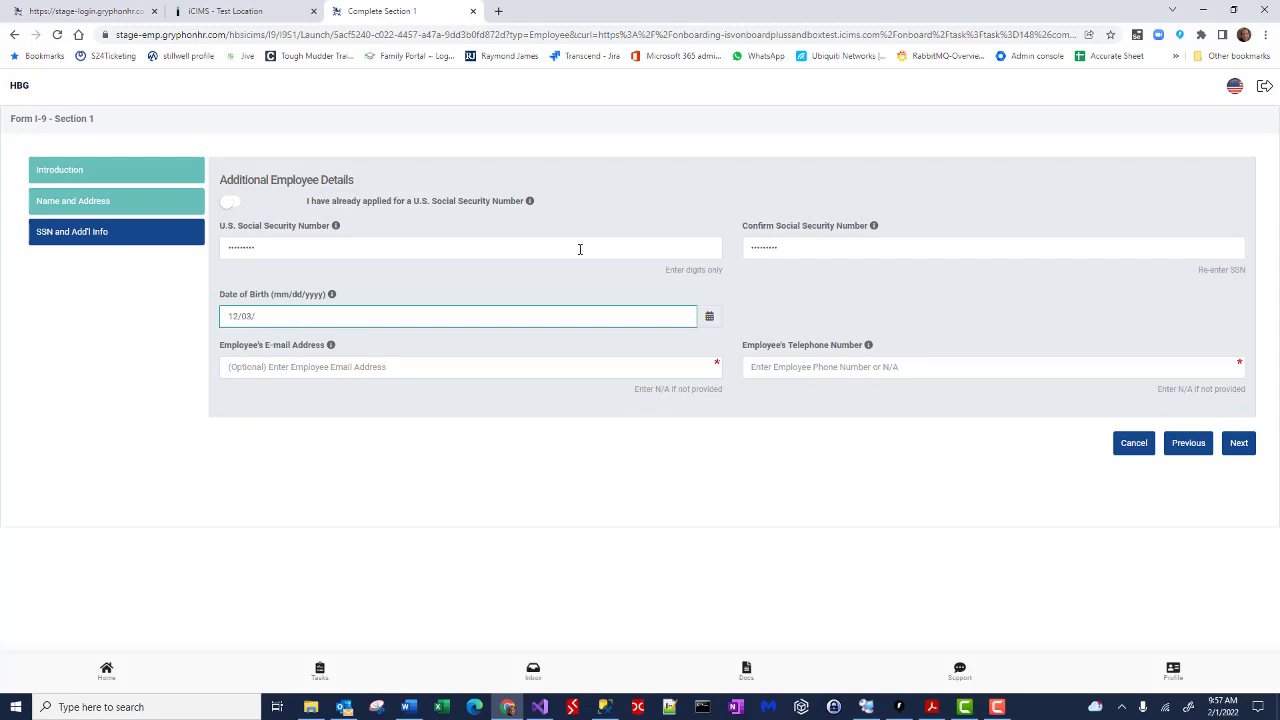
pyautogui.write('2/03/1935')
pyautogui.press('Tab')
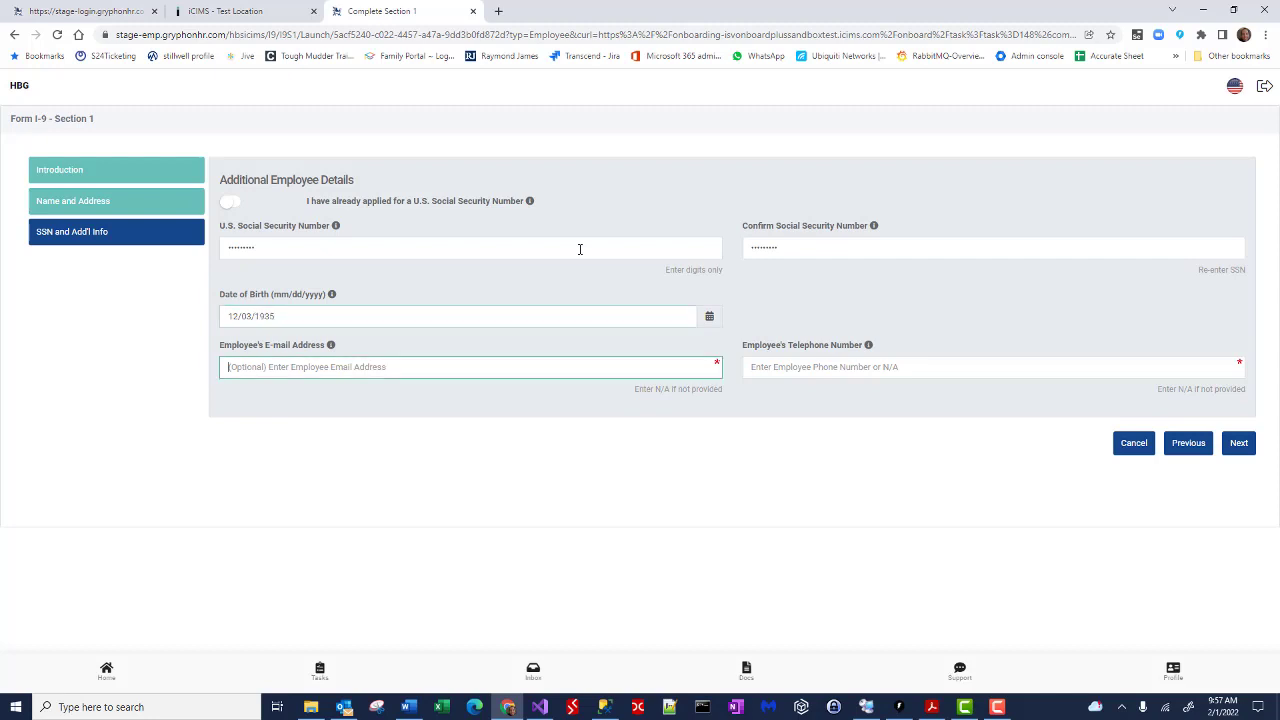
pyautogui.write('n/a')
pyautogui.press('Tab')
pyautogui.write('n/a')
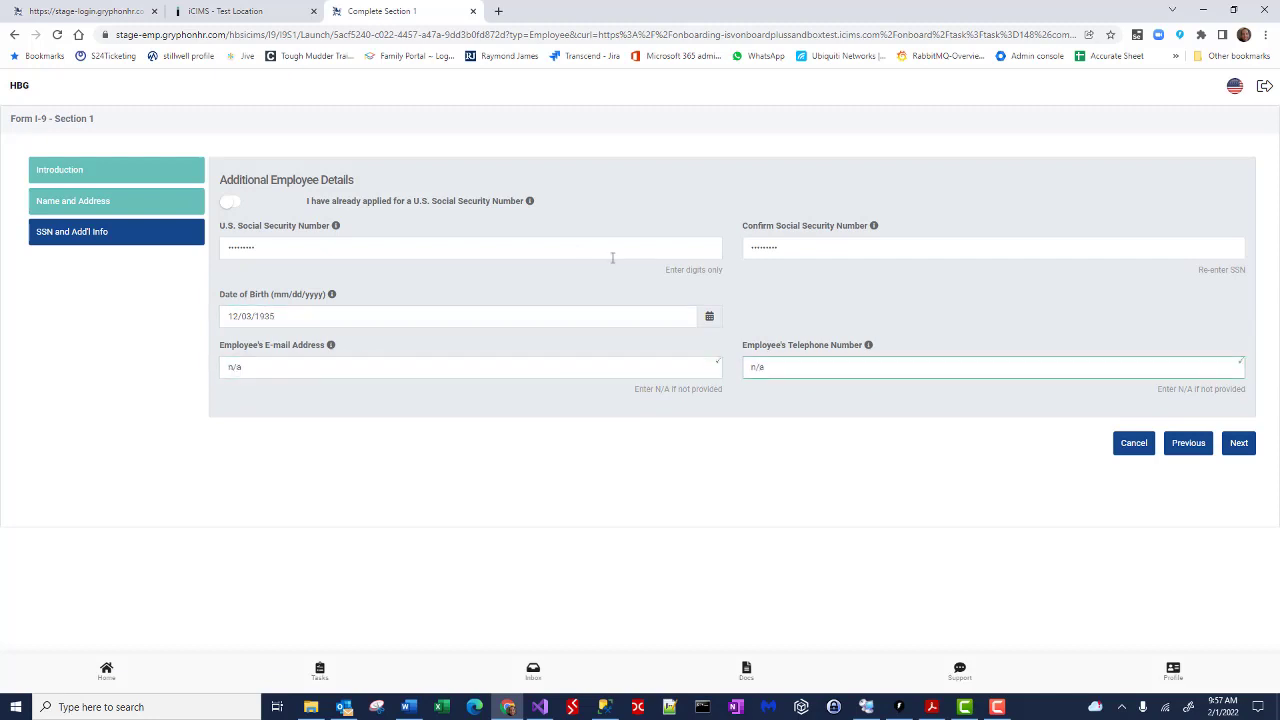
pyautogui.click(1242, 450)
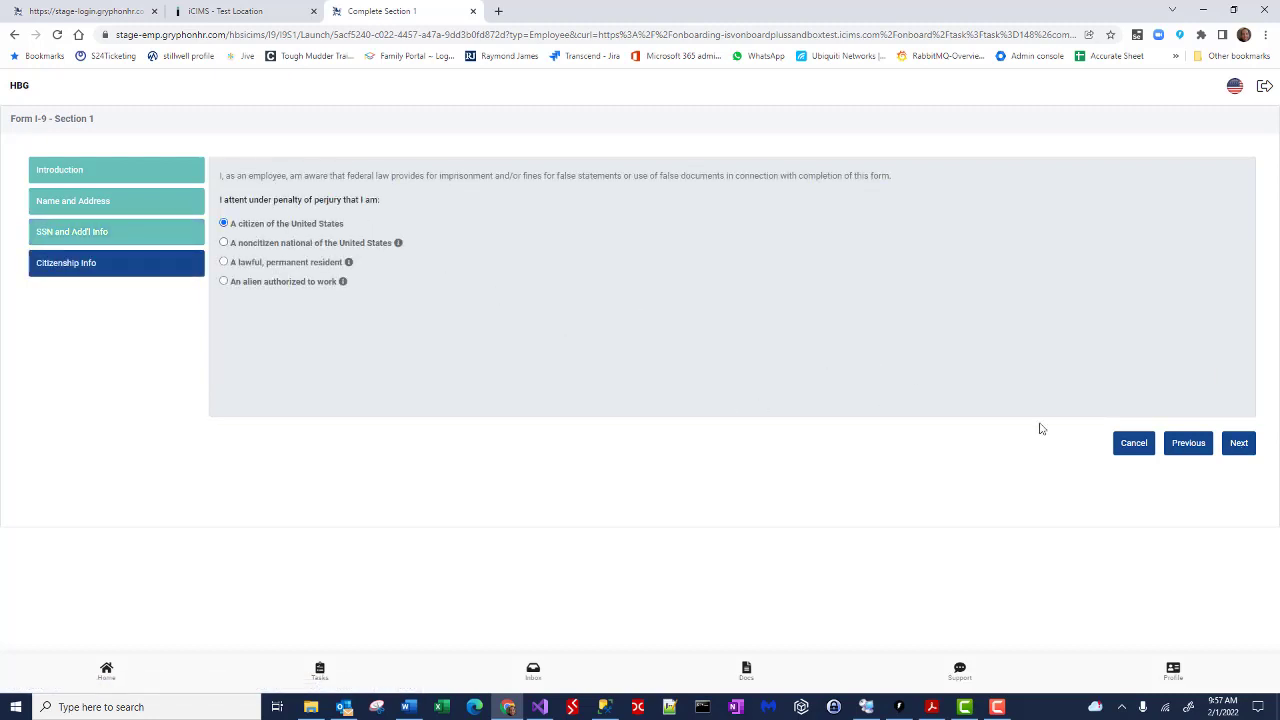
pyautogui.click(1239, 443)
# Step: Review the attestation and hand-draw the employee's signature in the signature box
pyautogui.scroll(-4, 652, 371)
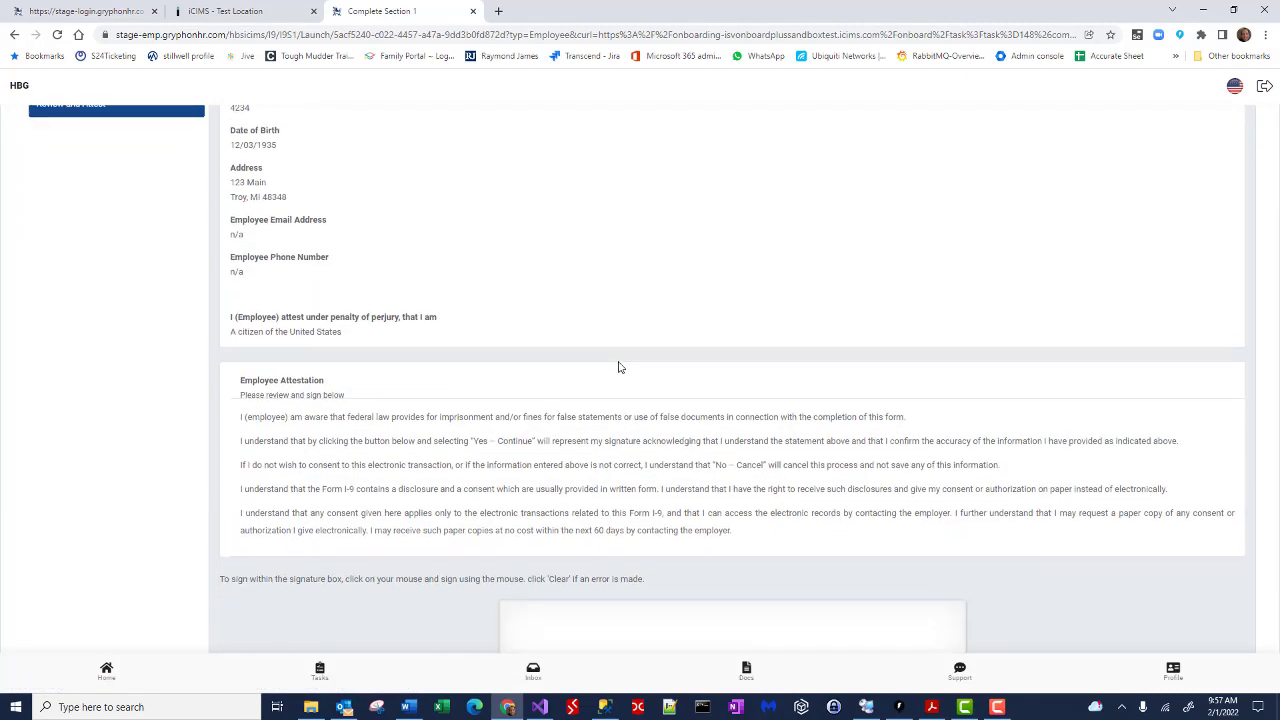
pyautogui.scroll(5, 617, 366)
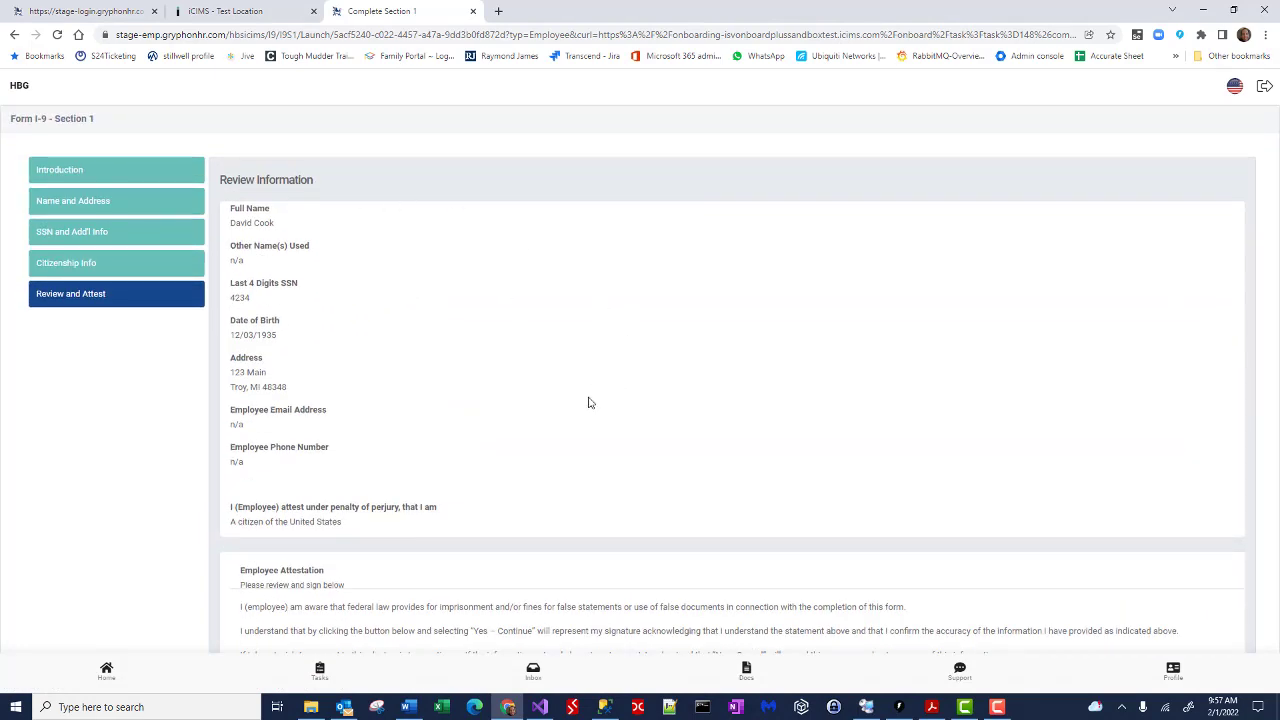
pyautogui.scroll(-2, 649, 375)
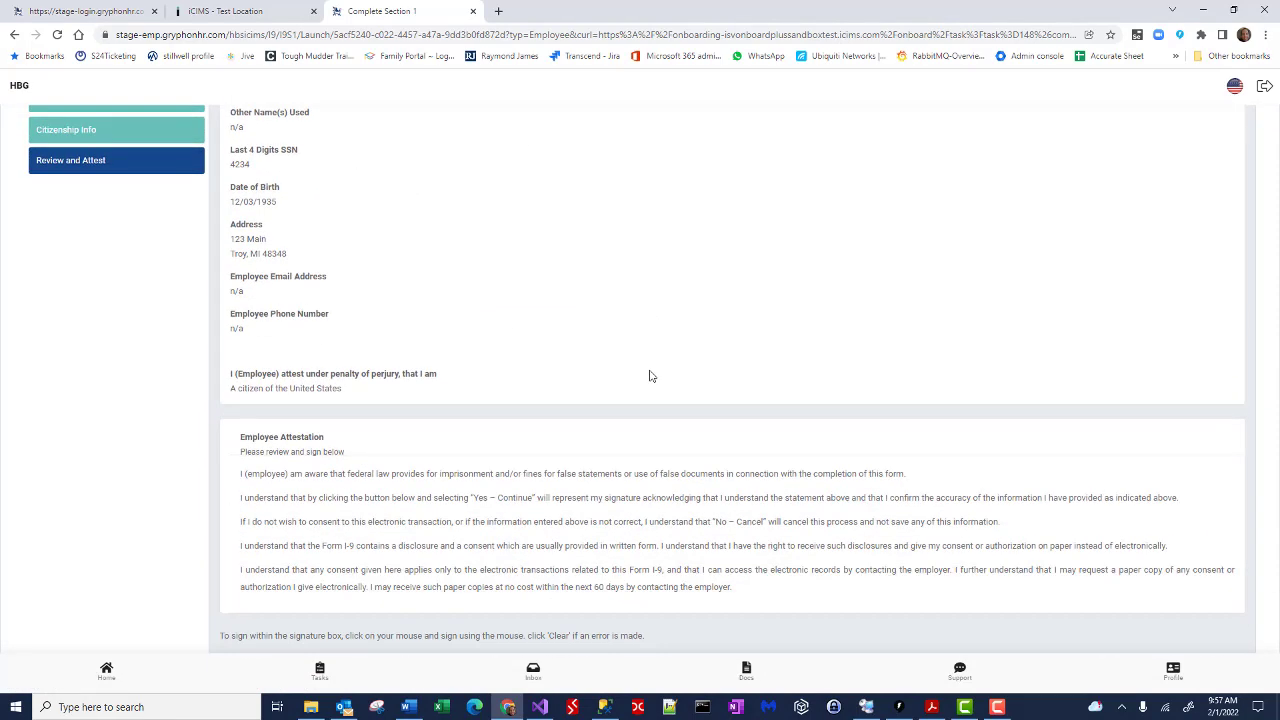
pyautogui.scroll(-4, 649, 375)
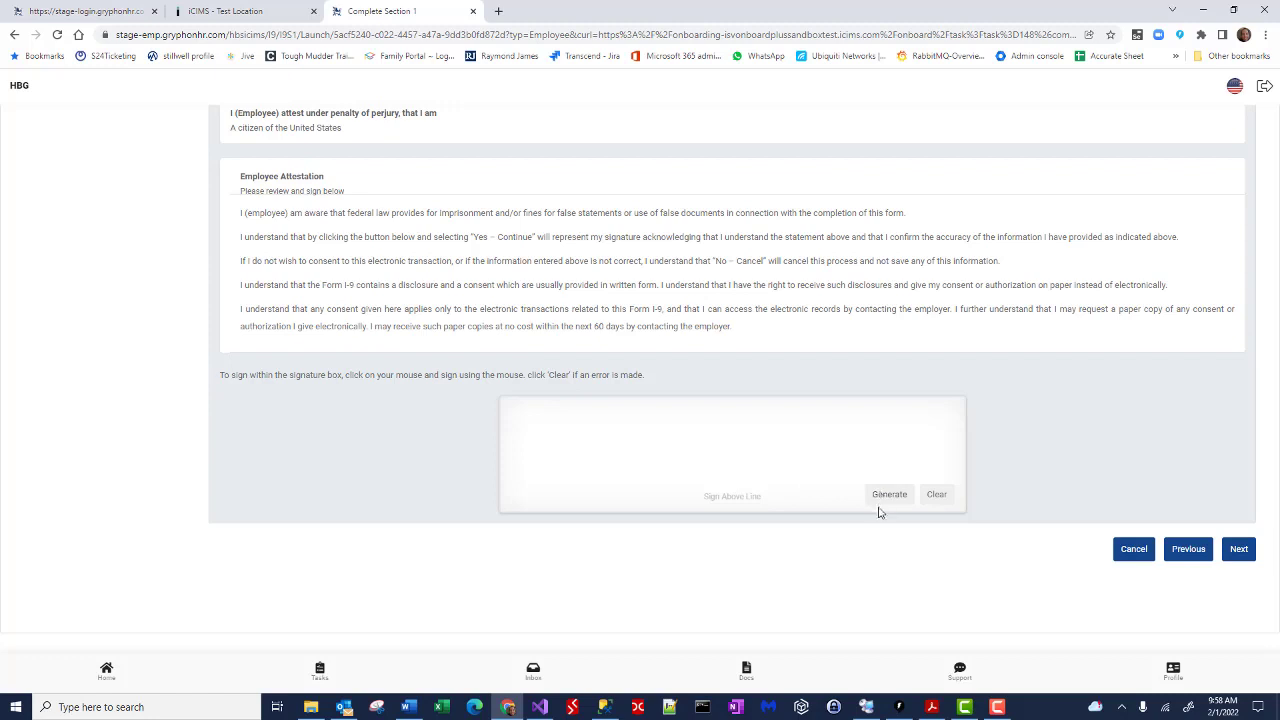
pyautogui.click(878, 497)
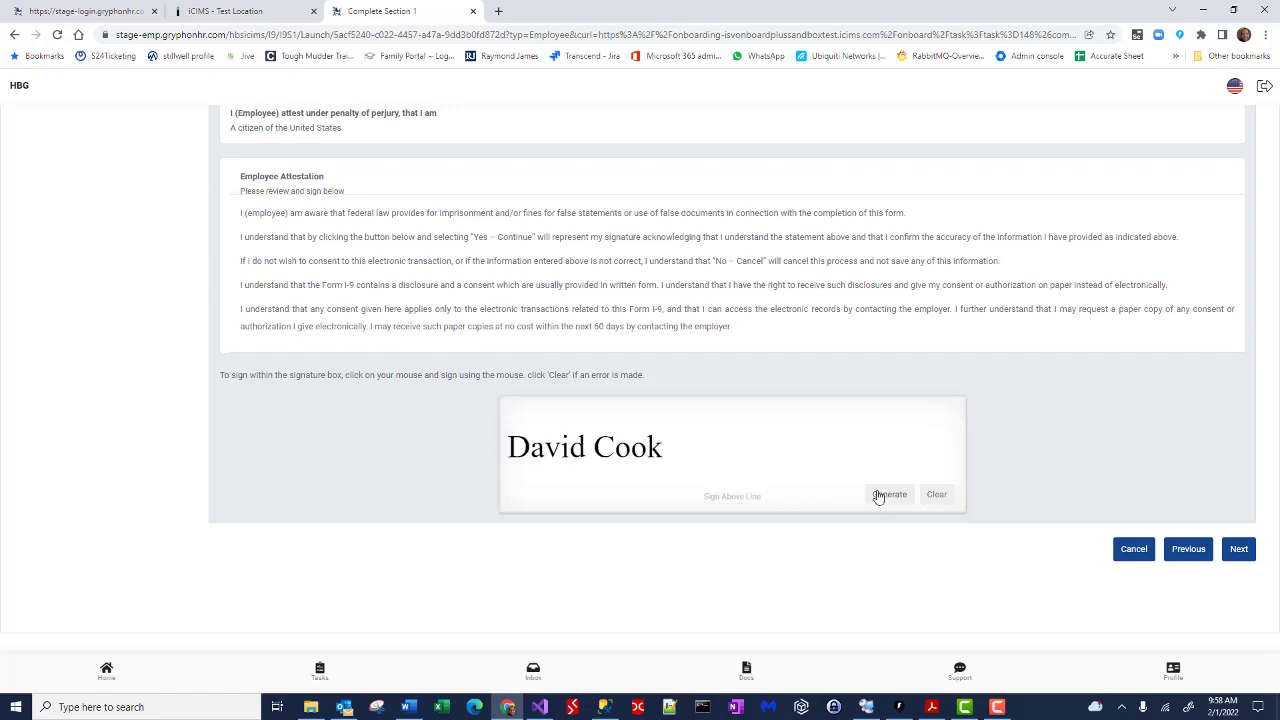
pyautogui.click(878, 497)
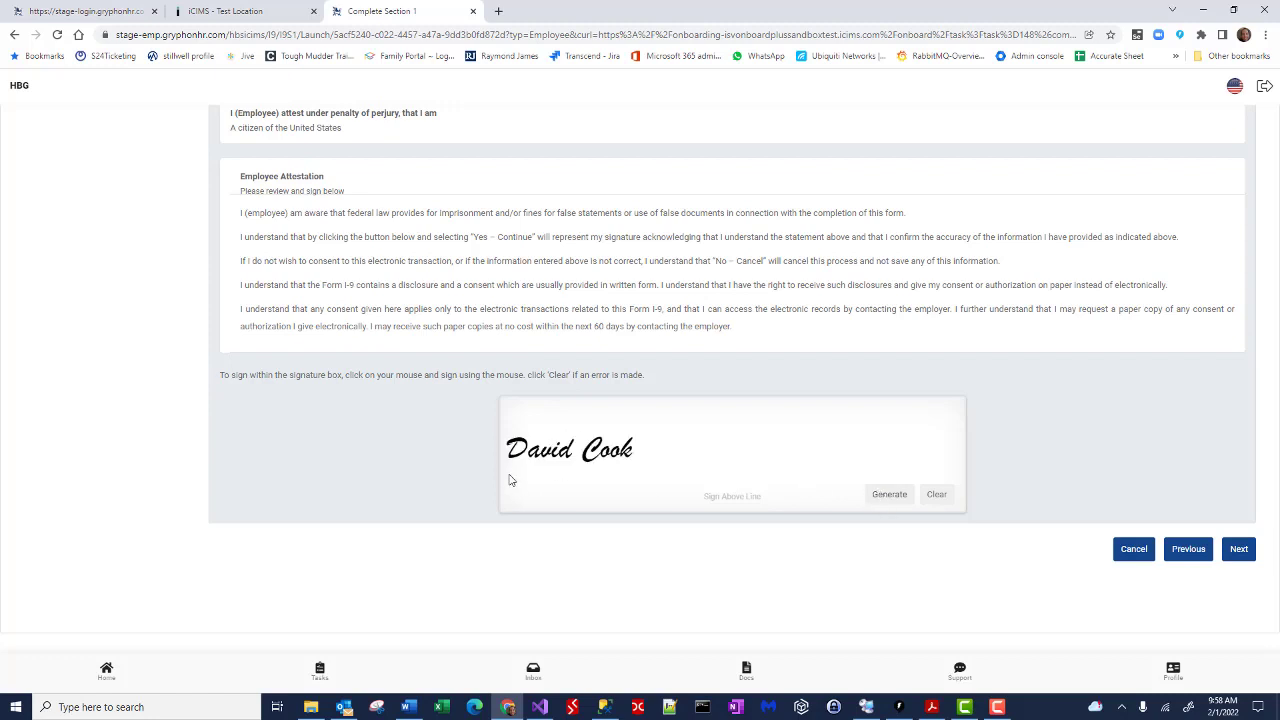
pyautogui.click(940, 498)
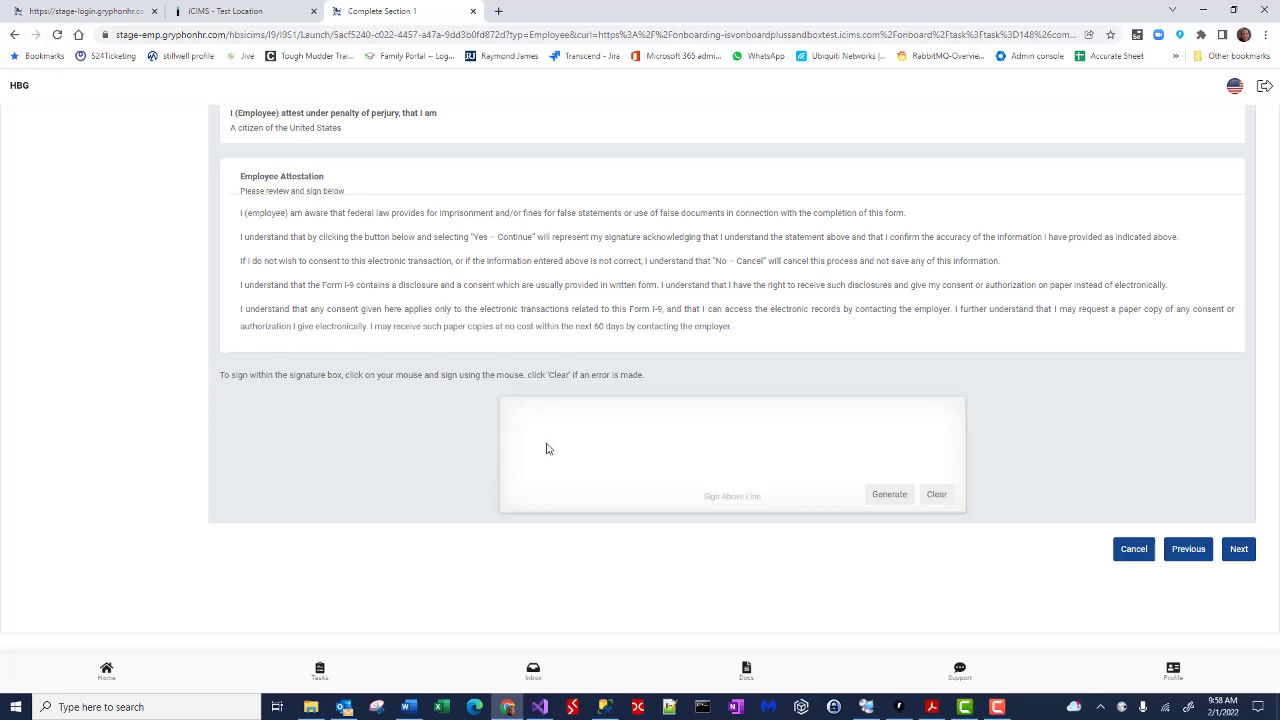
pyautogui.moveTo(533, 430)
pyautogui.mouseDown()
pyautogui.moveTo(534, 460)
pyautogui.moveTo(562, 464)
pyautogui.moveTo(550, 460)
pyautogui.moveTo(581, 437)
pyautogui.moveTo(686, 459)
pyautogui.mouseUp()
pyautogui.click(638, 425)
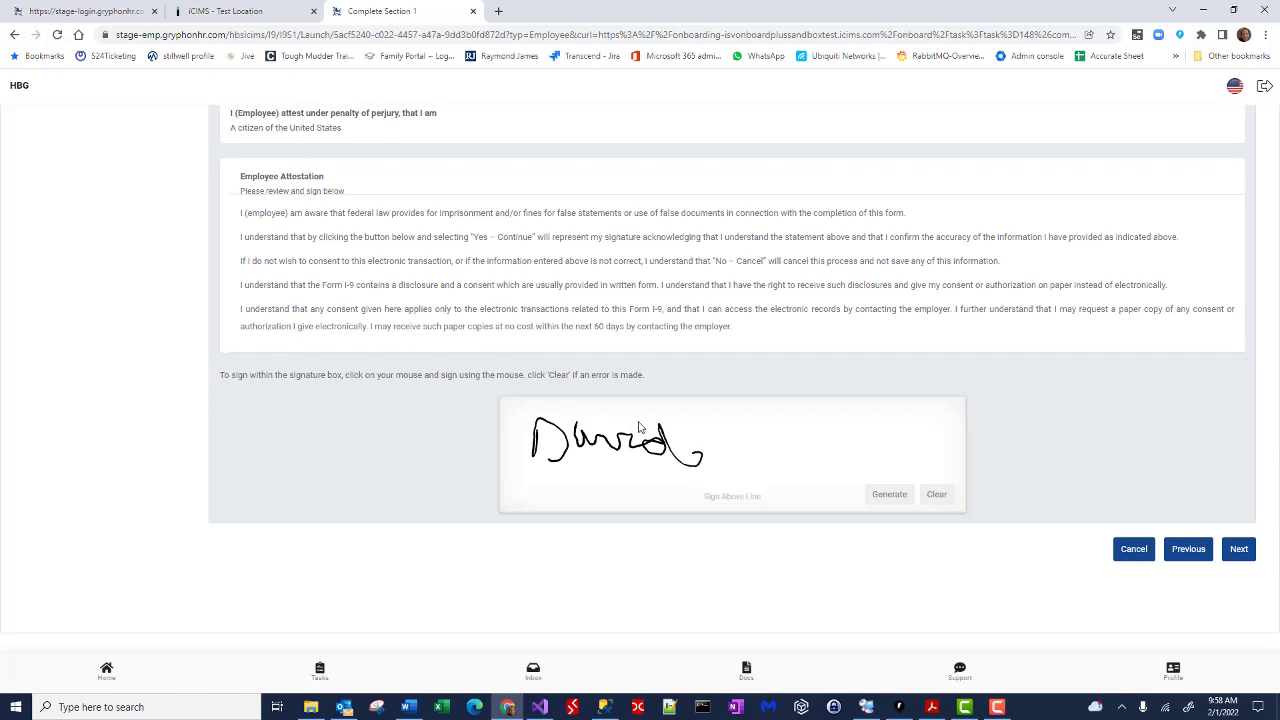
# Step: Accept the attestation, indicate no preparer or translator assisted, and finish Section 1
pyautogui.click(1239, 550)
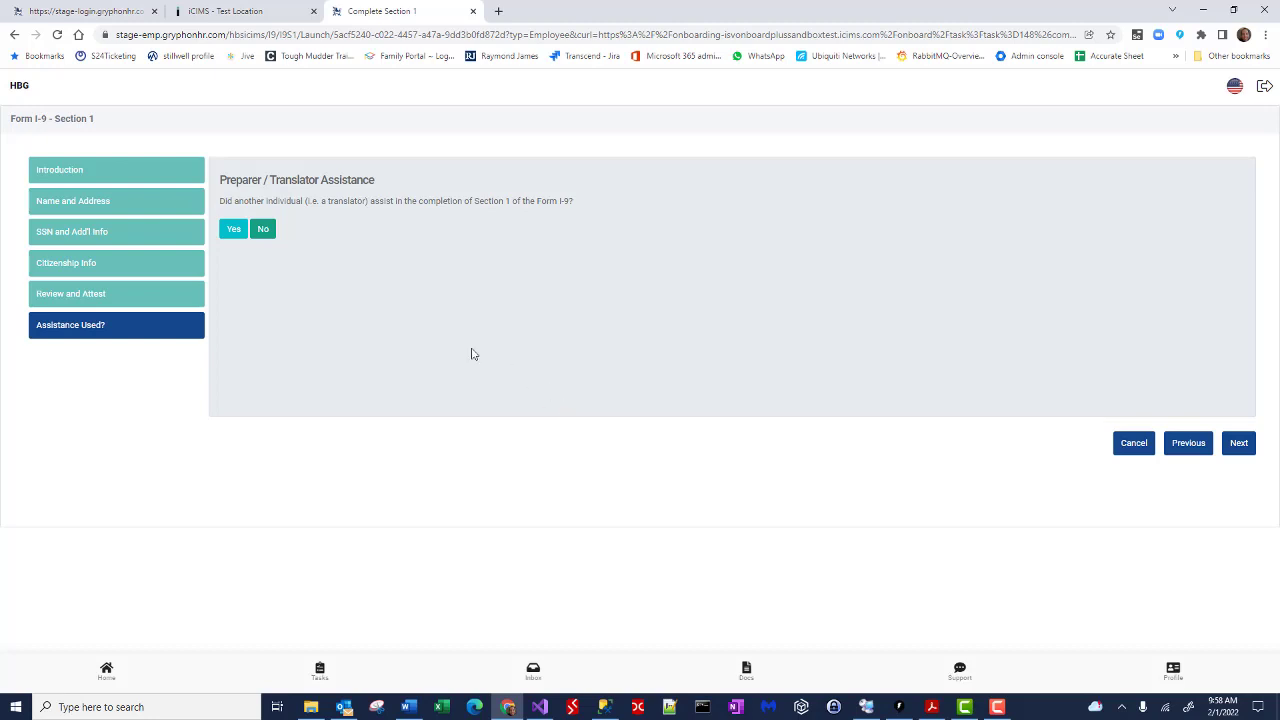
pyautogui.click(263, 230)
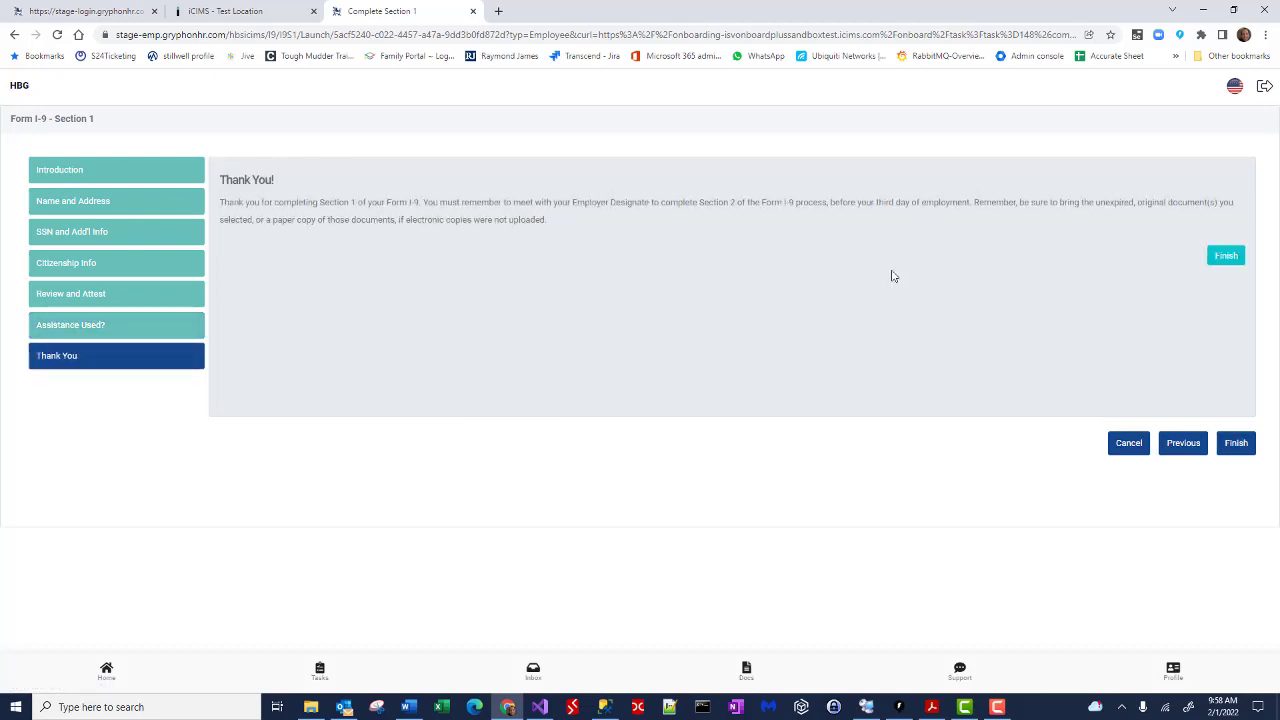
pyautogui.click(1228, 256)
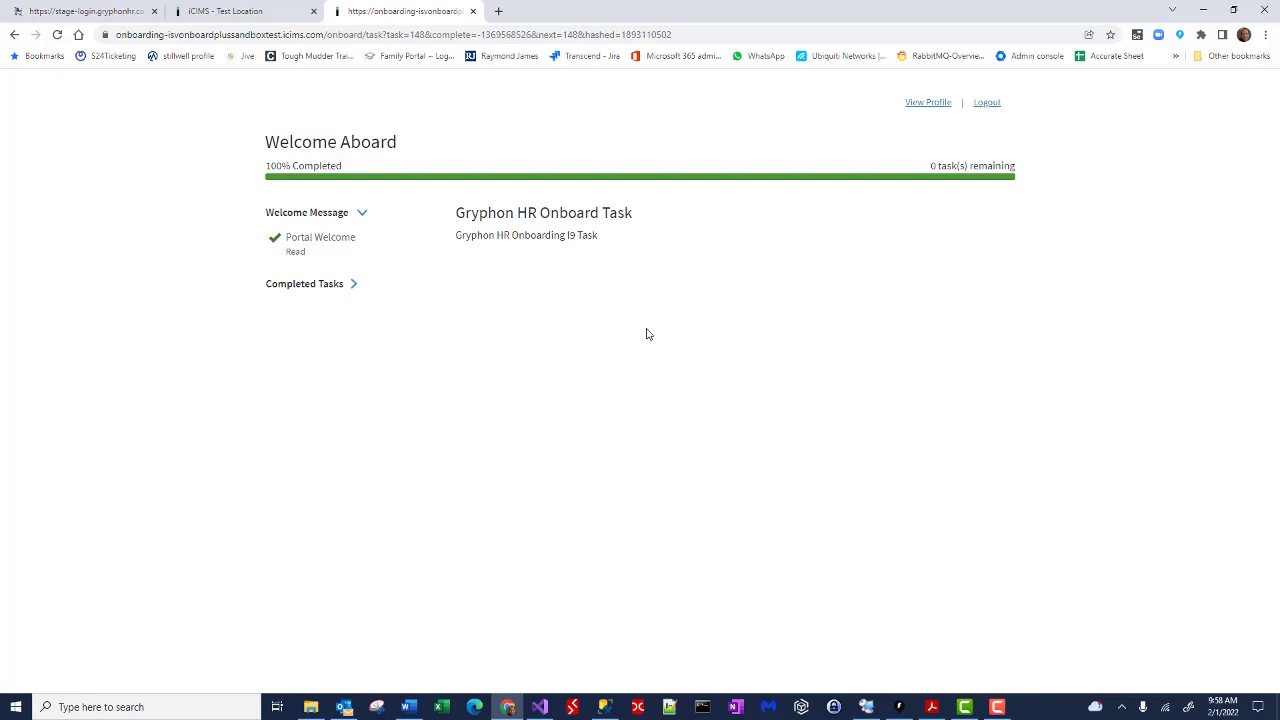
# Step: Open the new hire's I-9 & E-Verify details in iCIMS and launch the I-9 URL
pyautogui.click(264, 11)
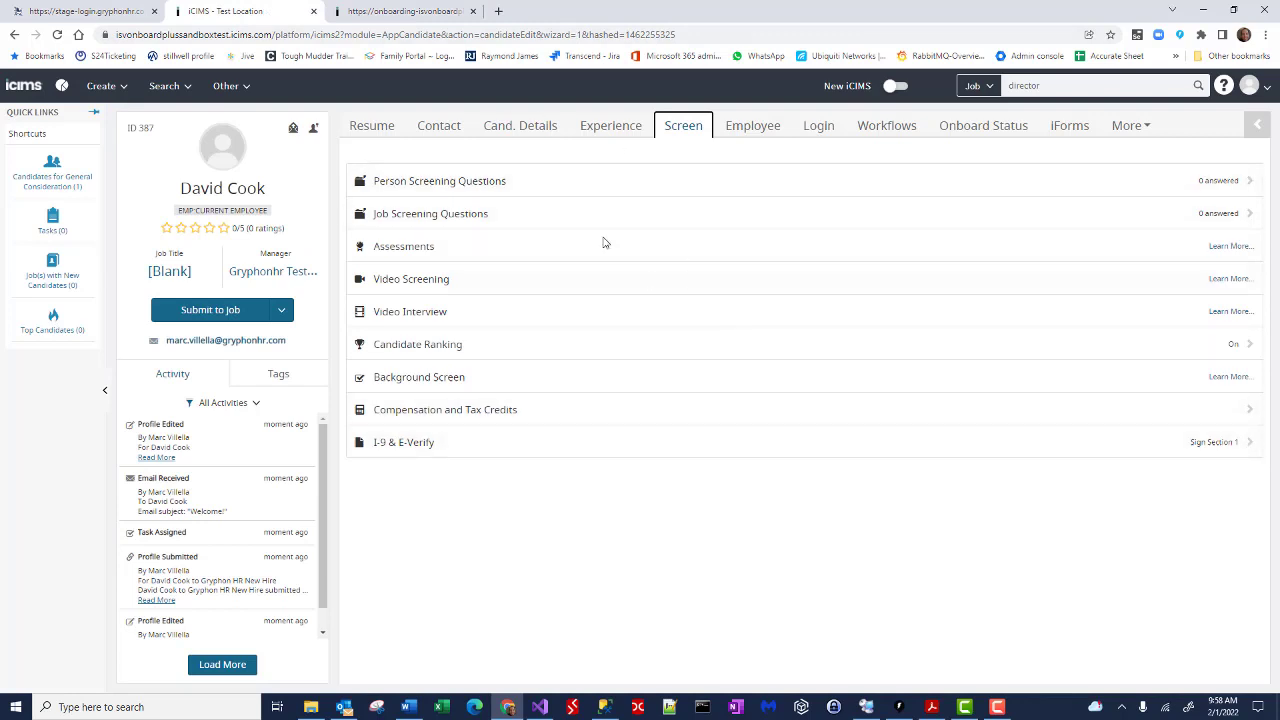
pyautogui.click(436, 124)
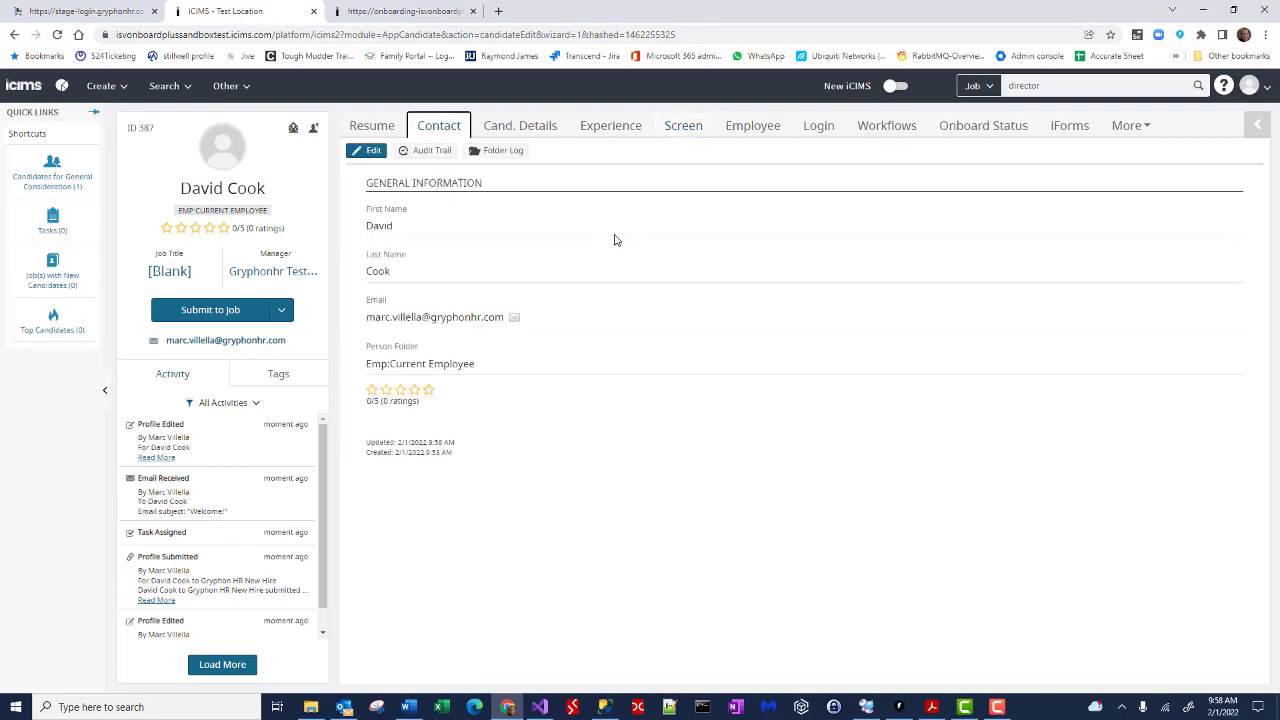
pyautogui.click(688, 133)
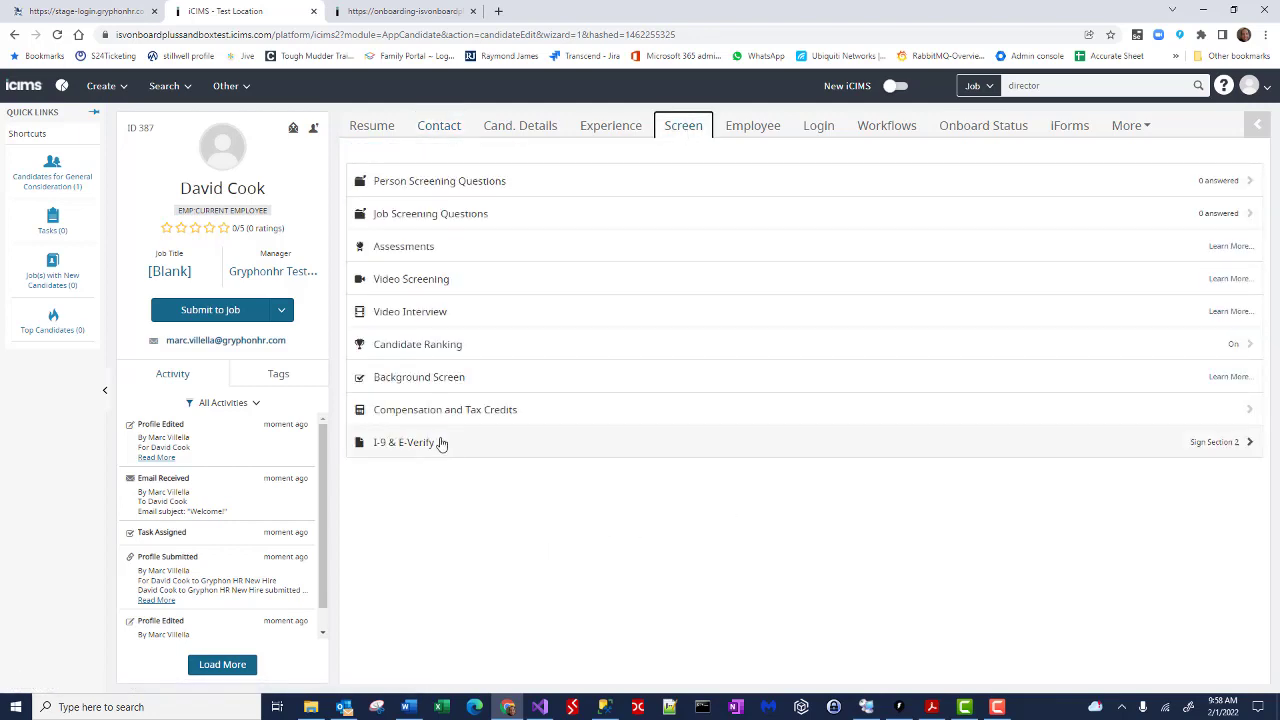
pyautogui.click(441, 443)
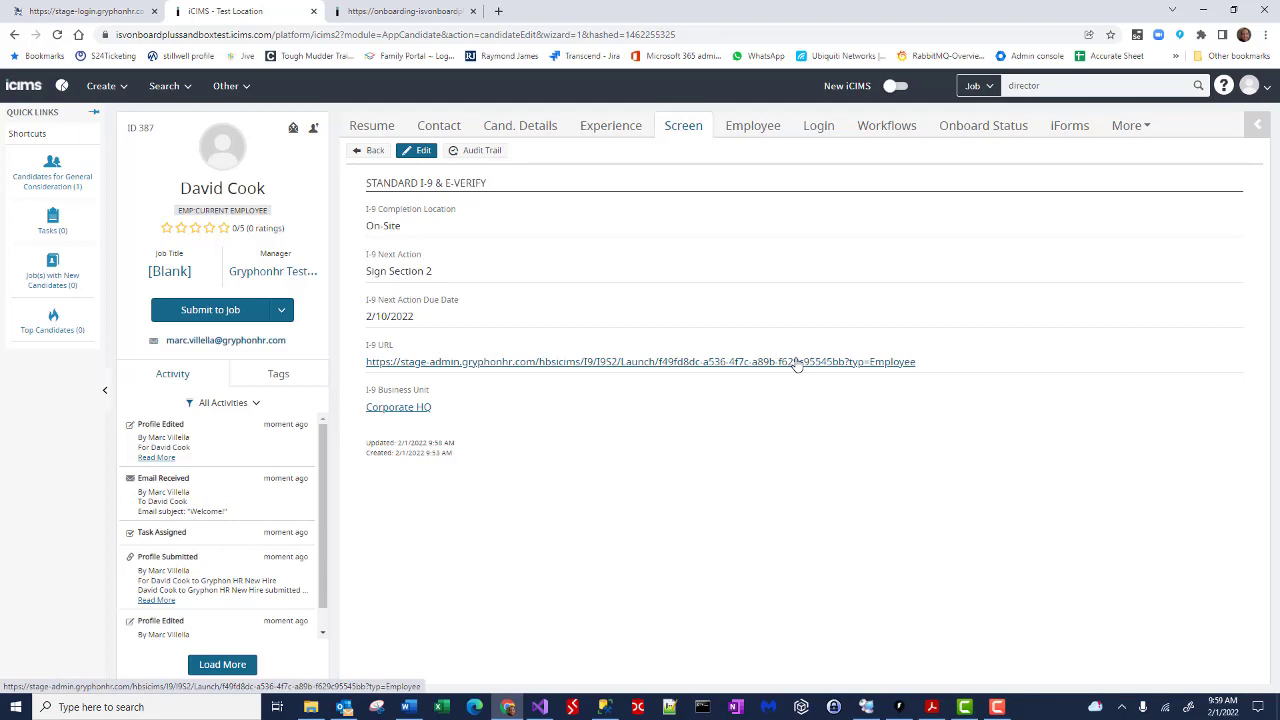
pyautogui.click(797, 362)
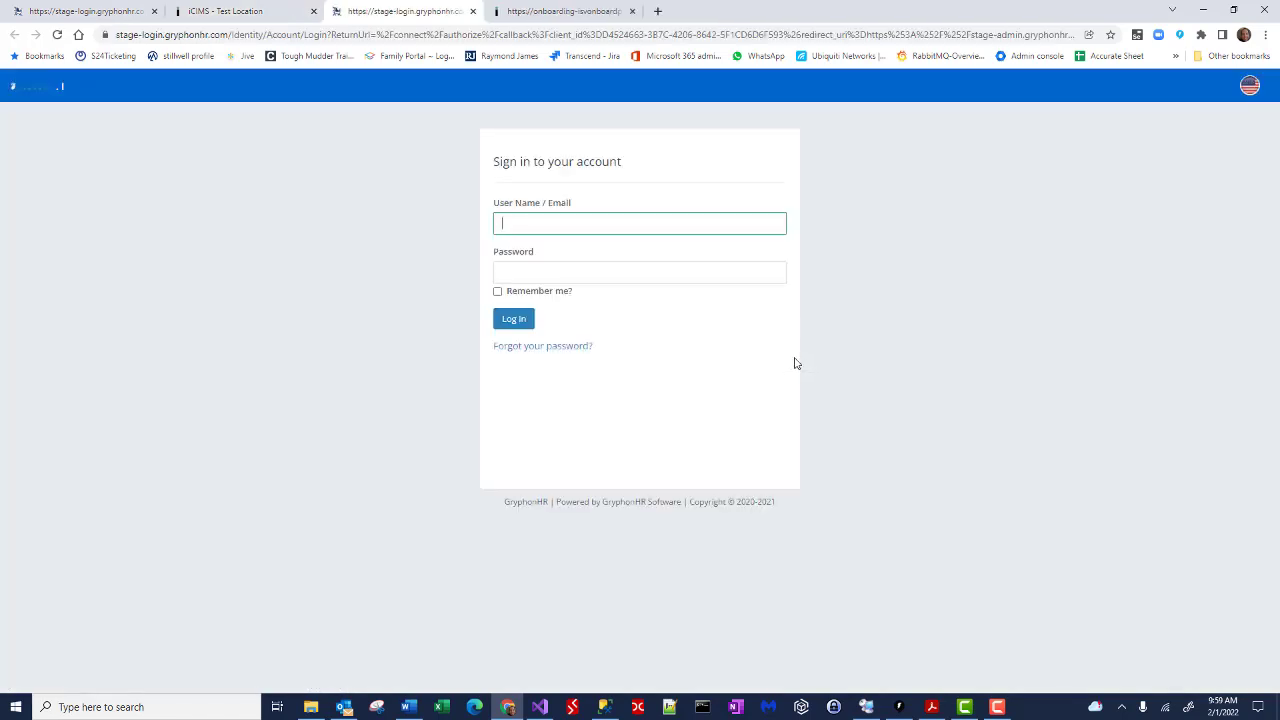
# Step: Sign in to Gryphon HR with the user name and password
pyautogui.press('Tab')
pyautogui.write('••')
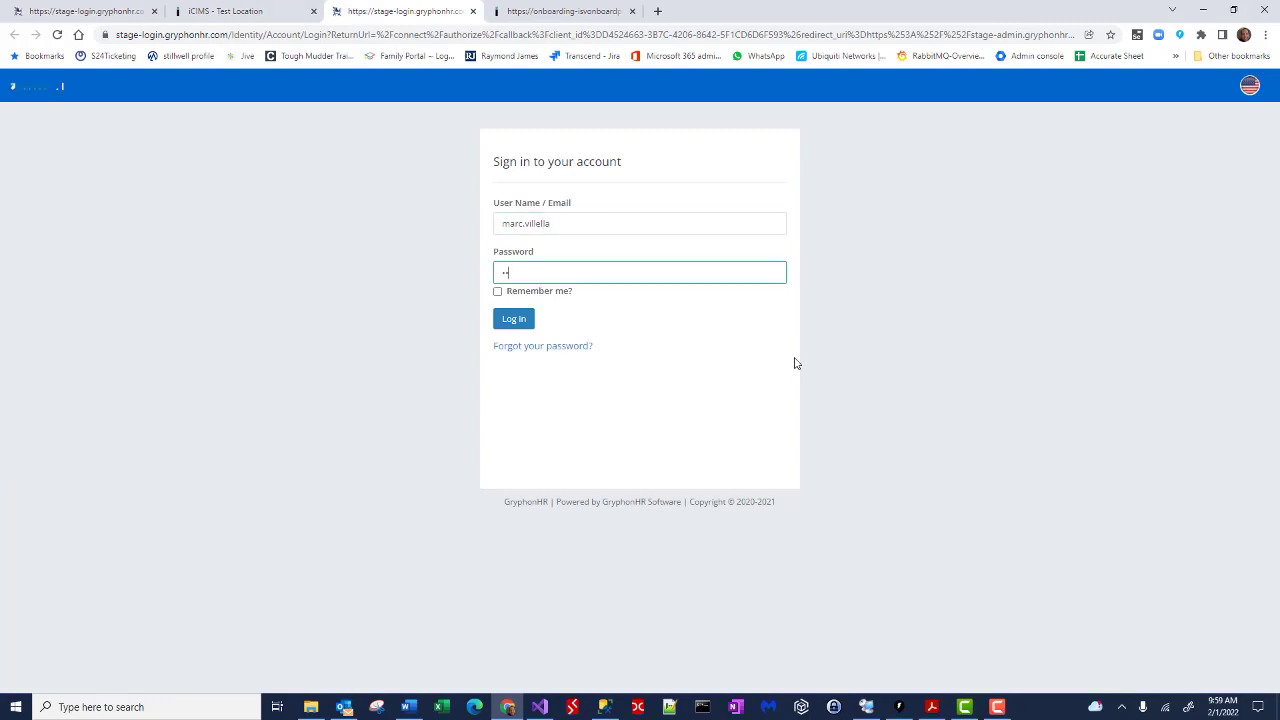
pyautogui.write('•••••••')
pyautogui.click(512, 326)
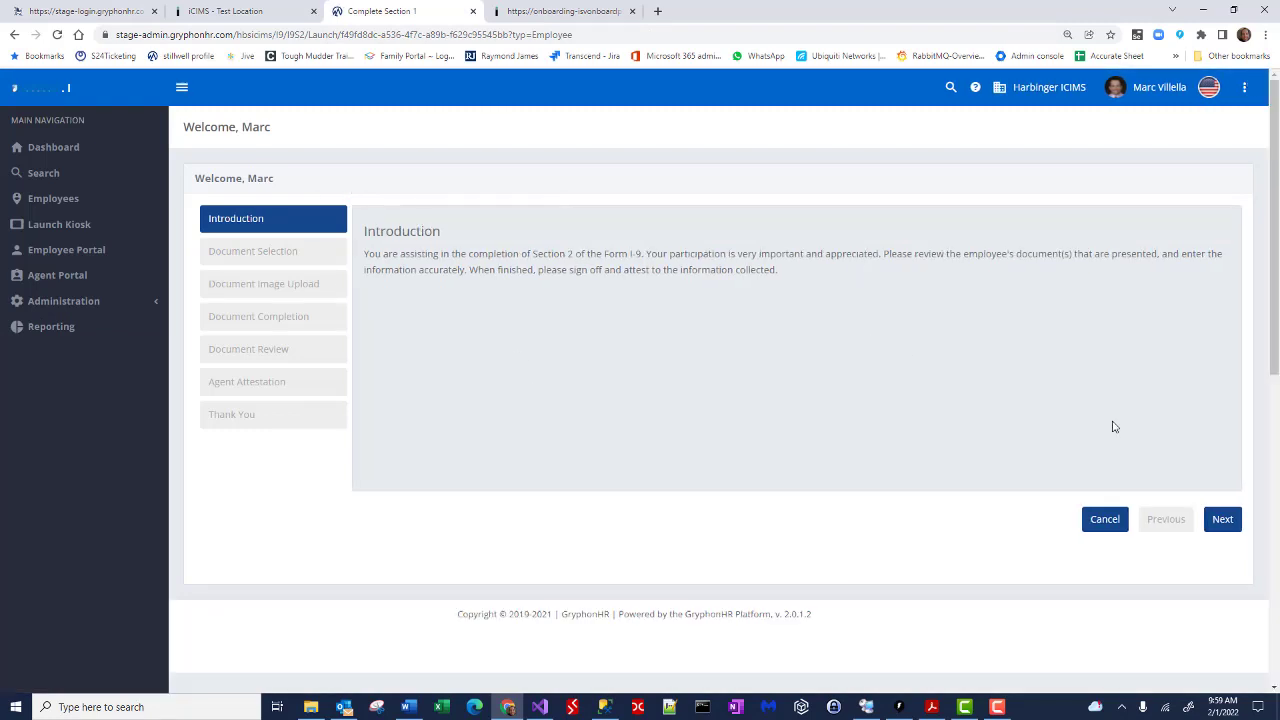
# Step: Choose a driver's license as the first document, specifically a Mississippi Driver's License
pyautogui.click(1223, 517)
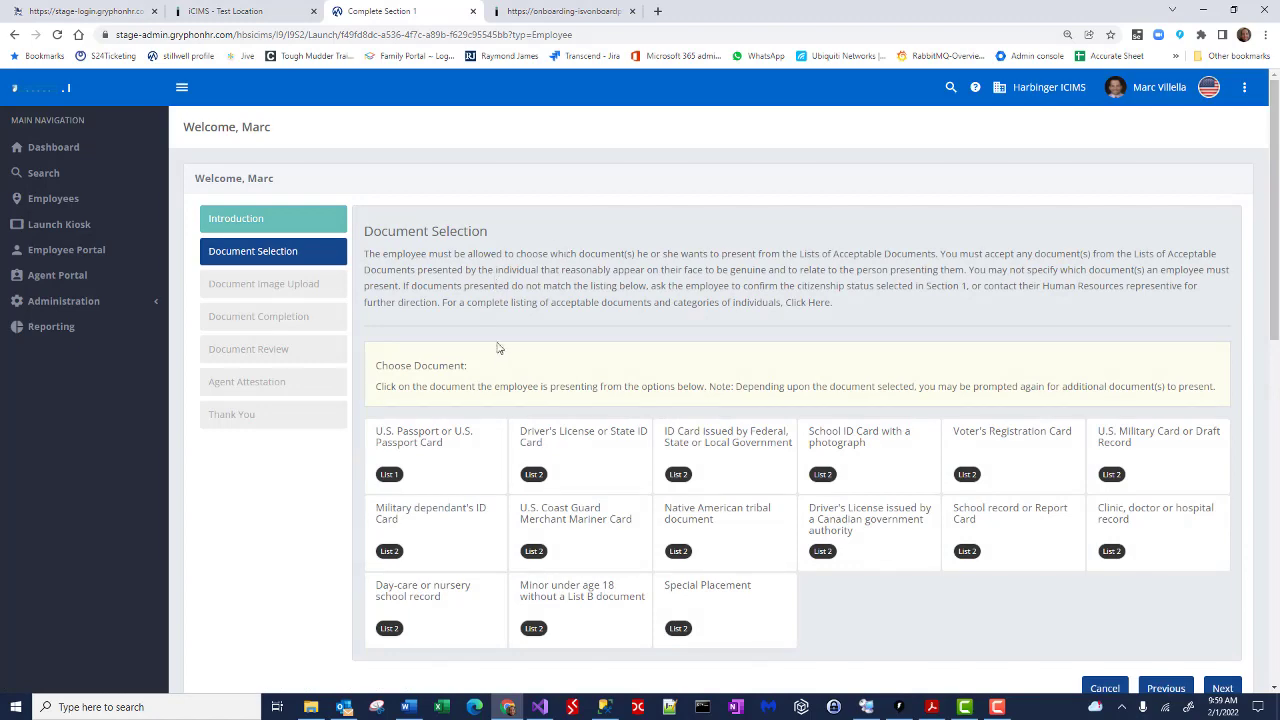
pyautogui.scroll(-1, 499, 347)
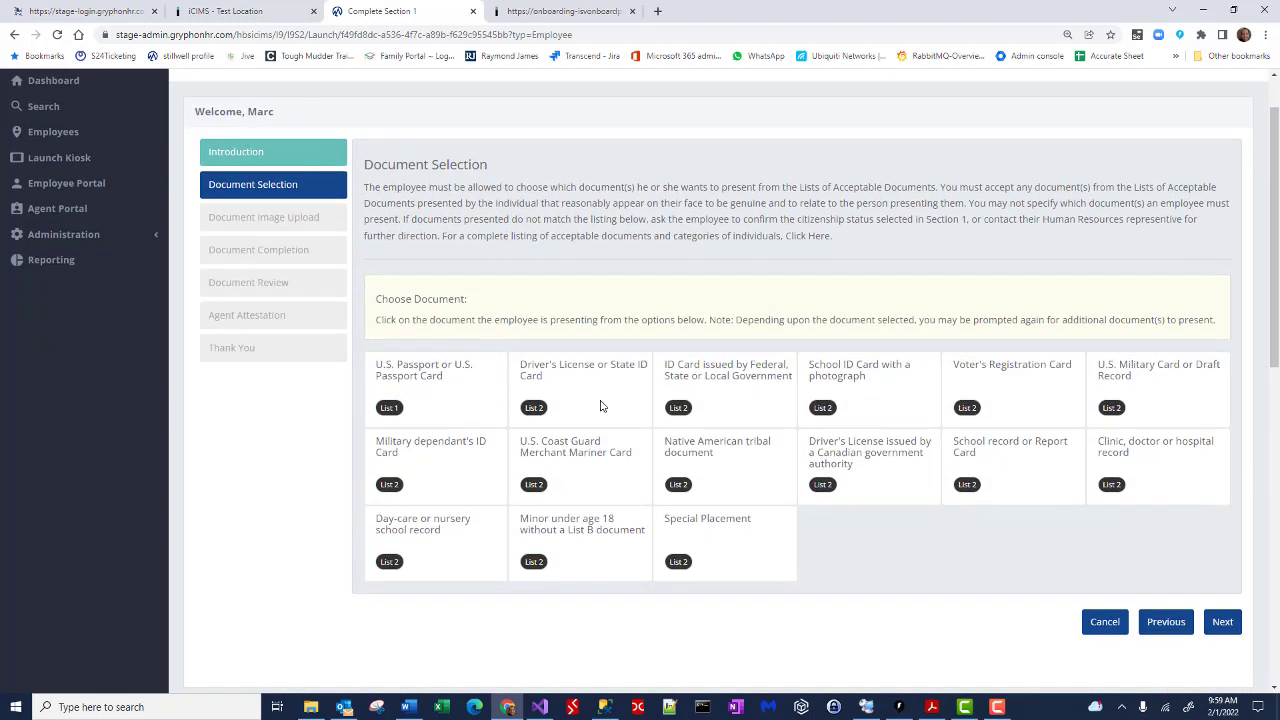
pyautogui.click(601, 405)
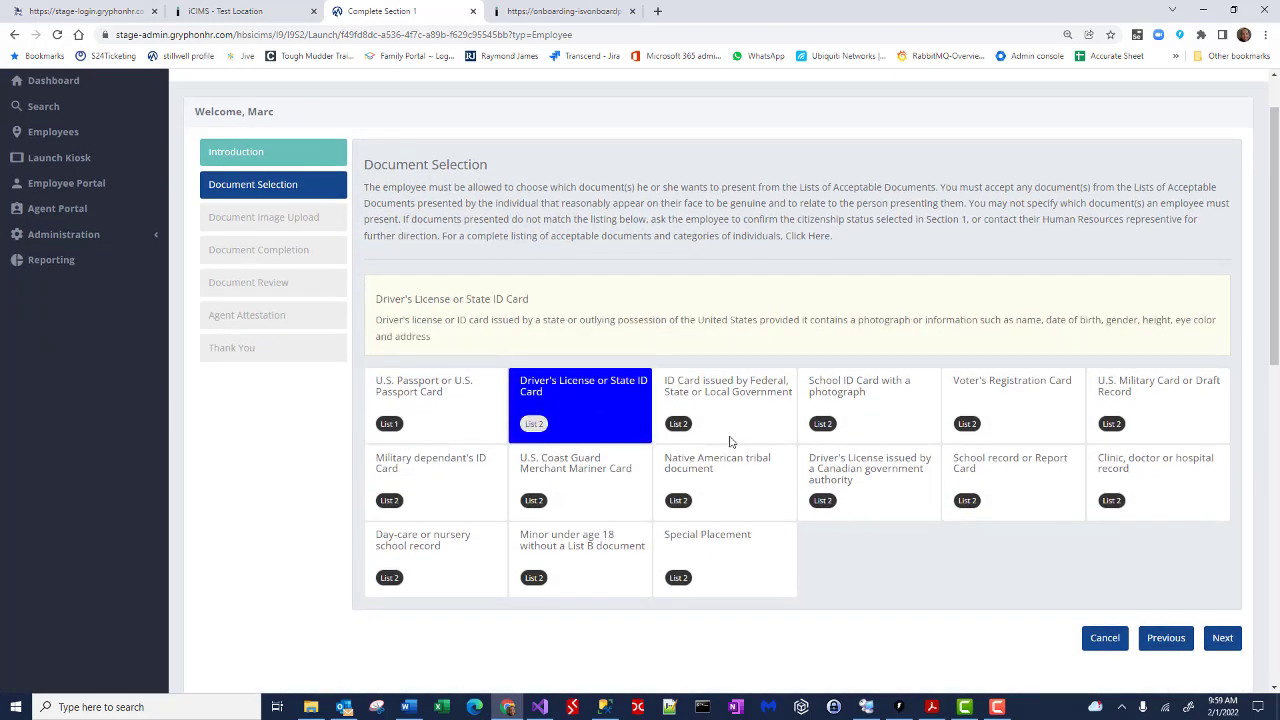
pyautogui.click(1234, 646)
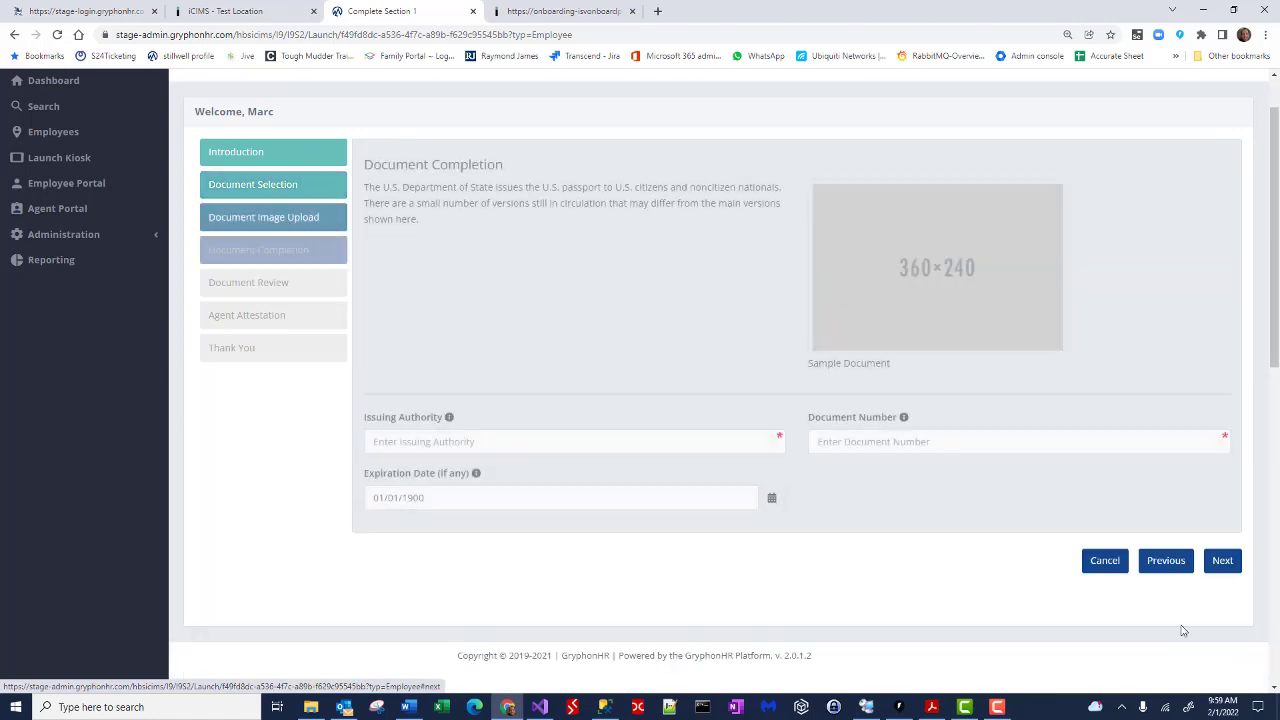
pyautogui.click(705, 445)
pyautogui.scroll(-7, 614, 339)
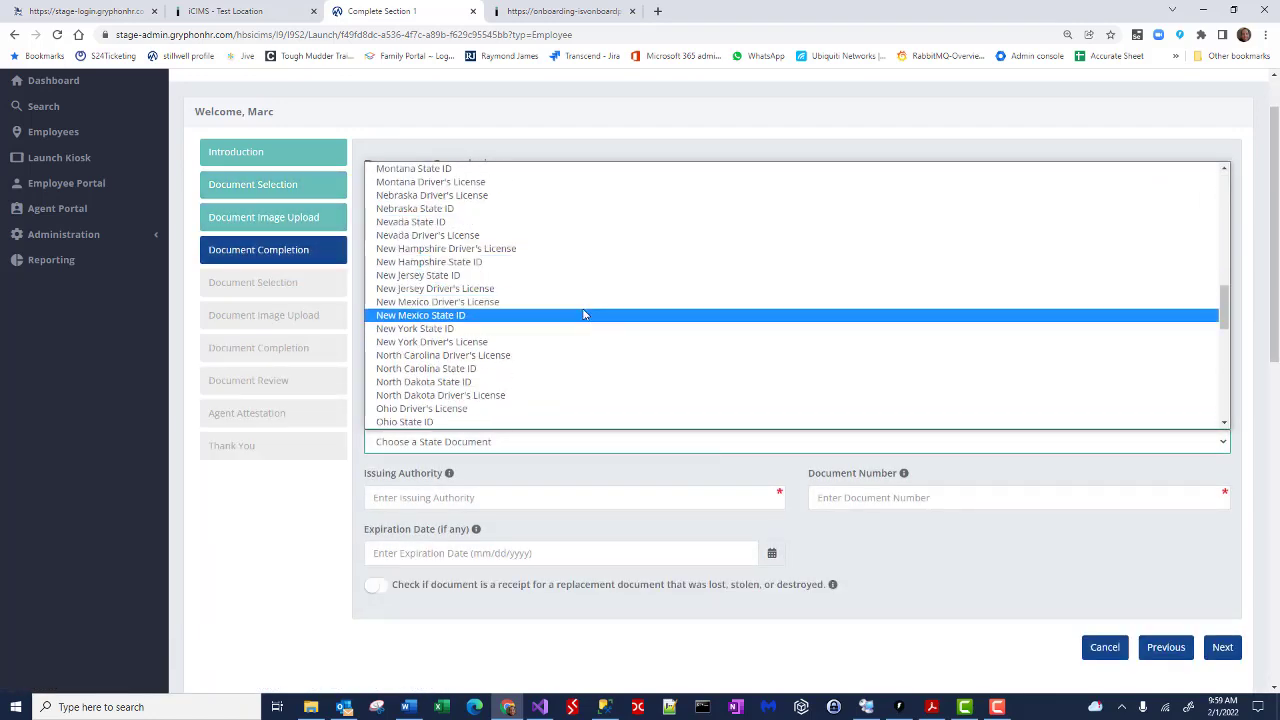
pyautogui.scroll(2, 583, 314)
pyautogui.click(568, 262)
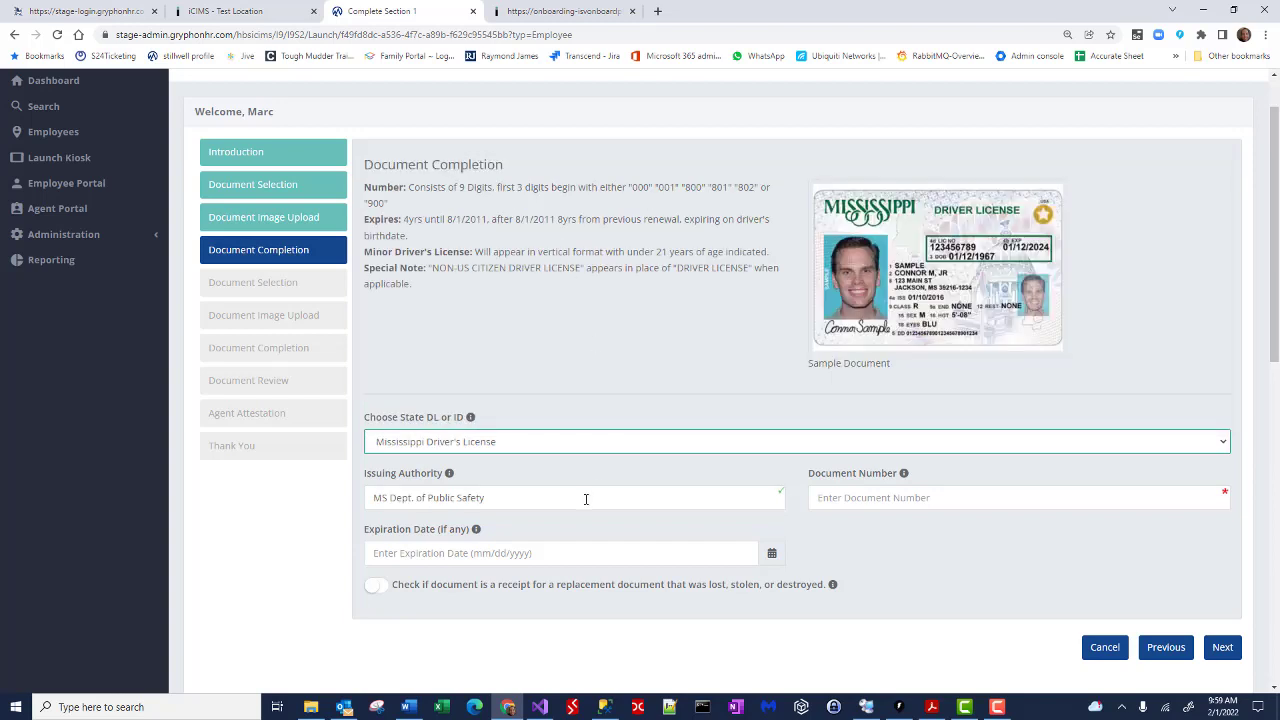
# Step: Enter the license's document number and an expiration date in 2027, then save
pyautogui.click(824, 497)
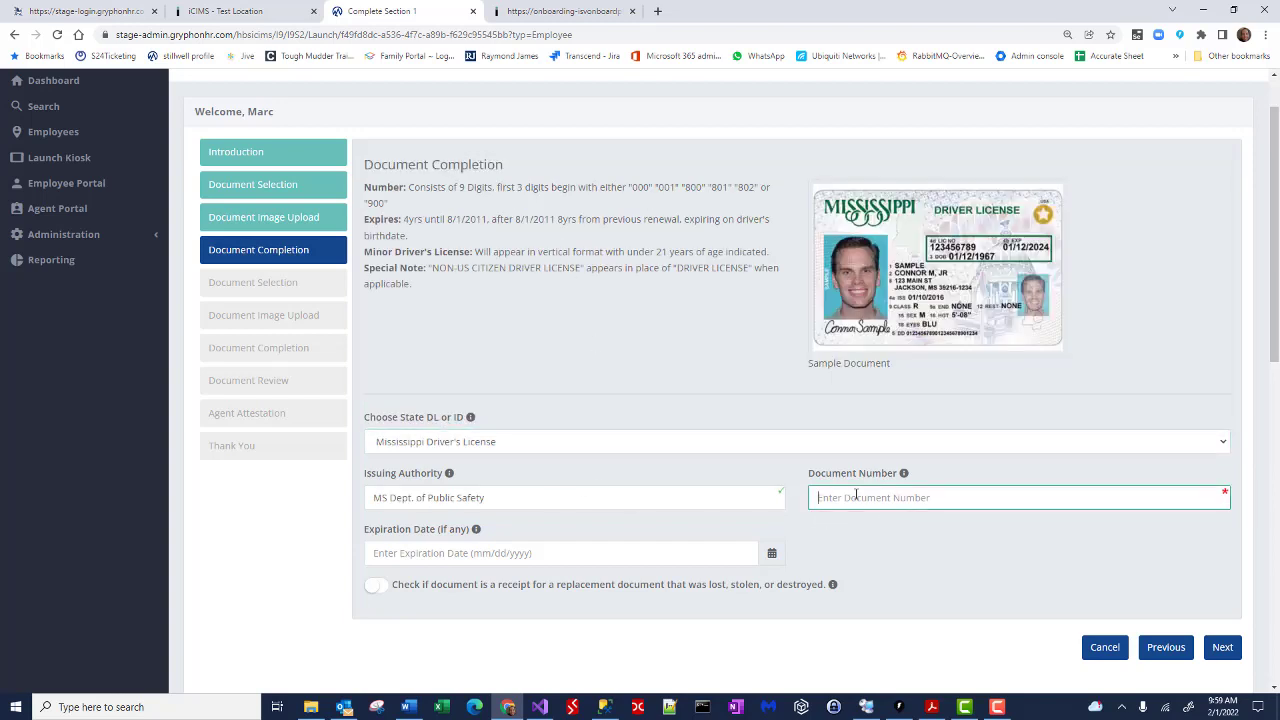
pyautogui.press('Tab')
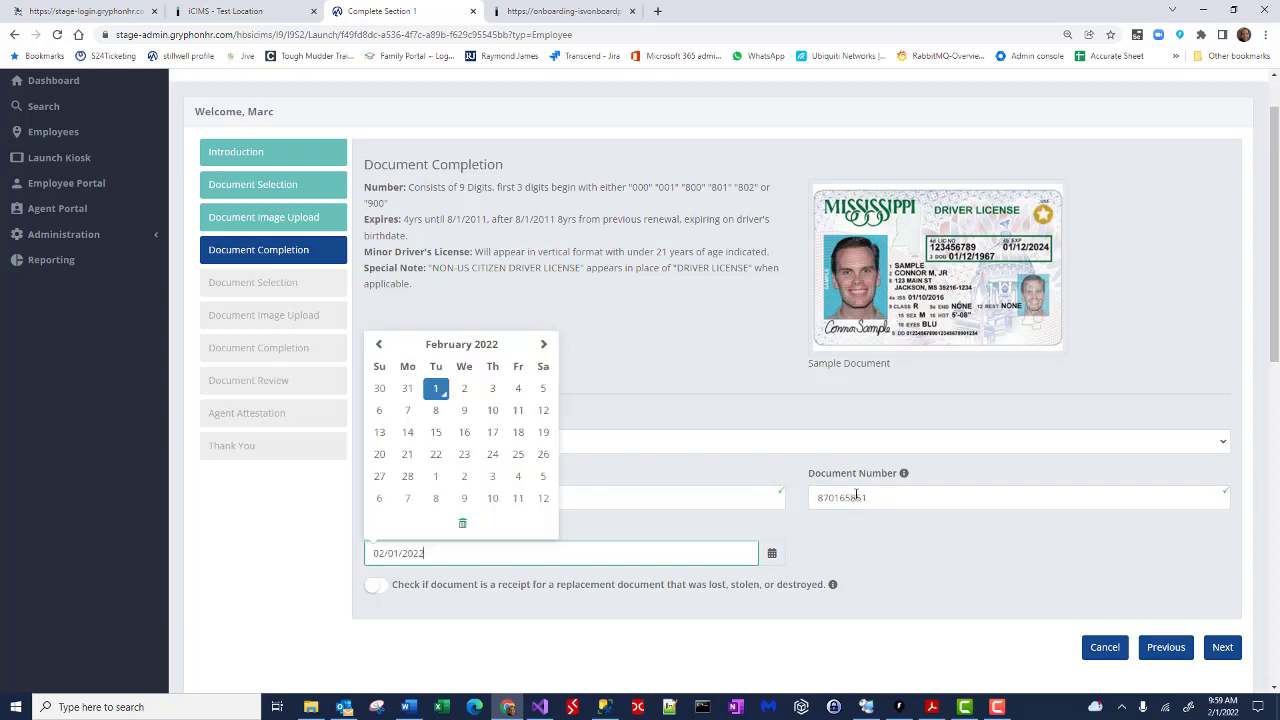
pyautogui.hotkey('ctrl', 'a')
pyautogui.write('12')
pyautogui.press('Tab')
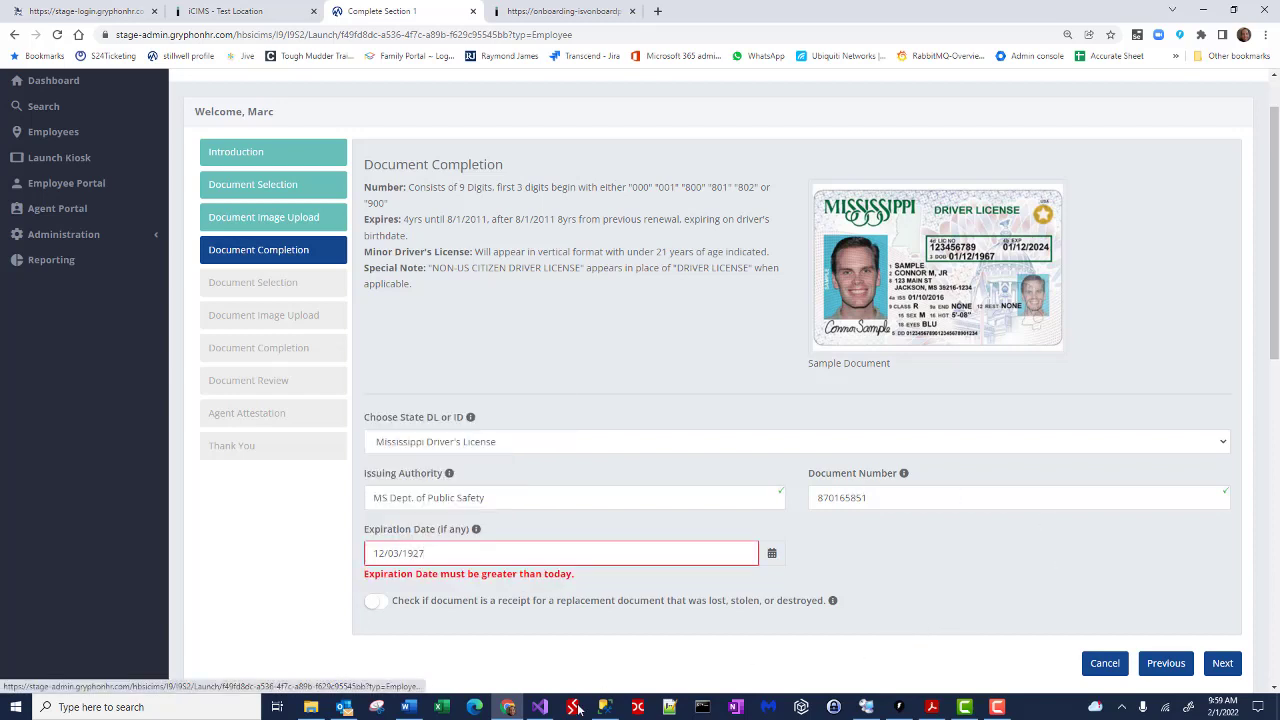
pyautogui.click(451, 552)
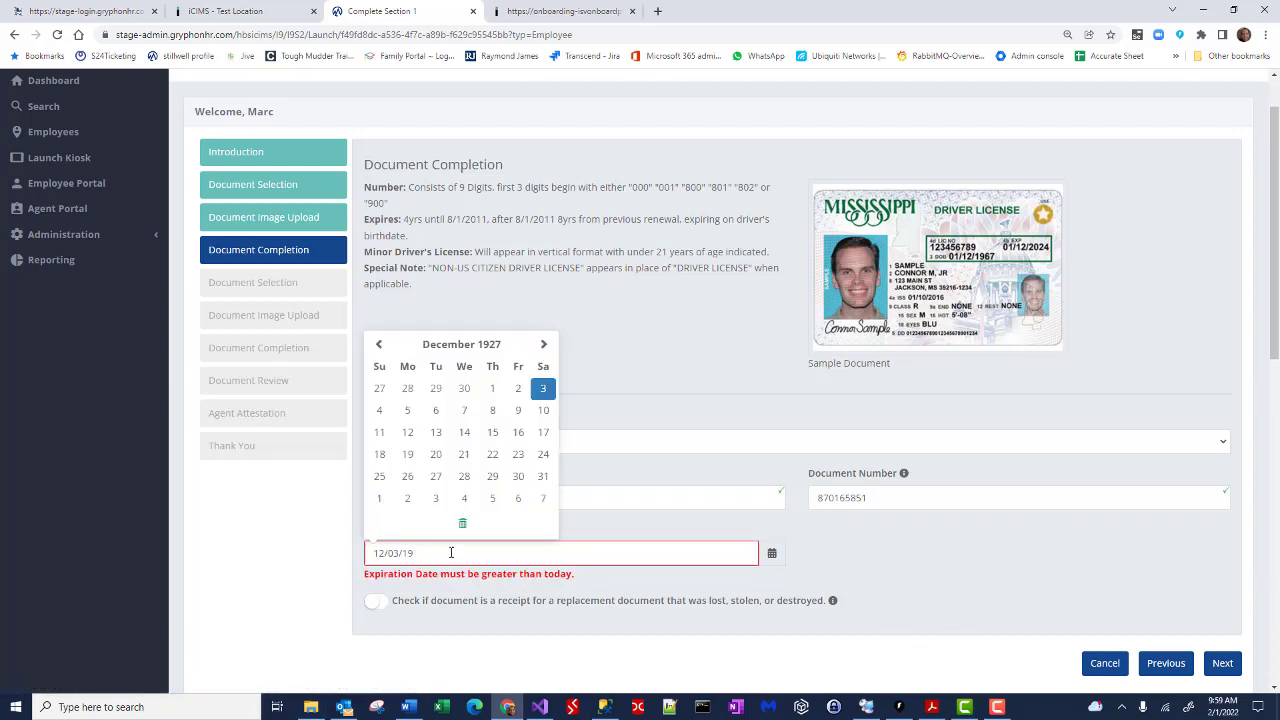
pyautogui.press('BackSpace')
pyautogui.press('BackSpace')
pyautogui.write('2027')
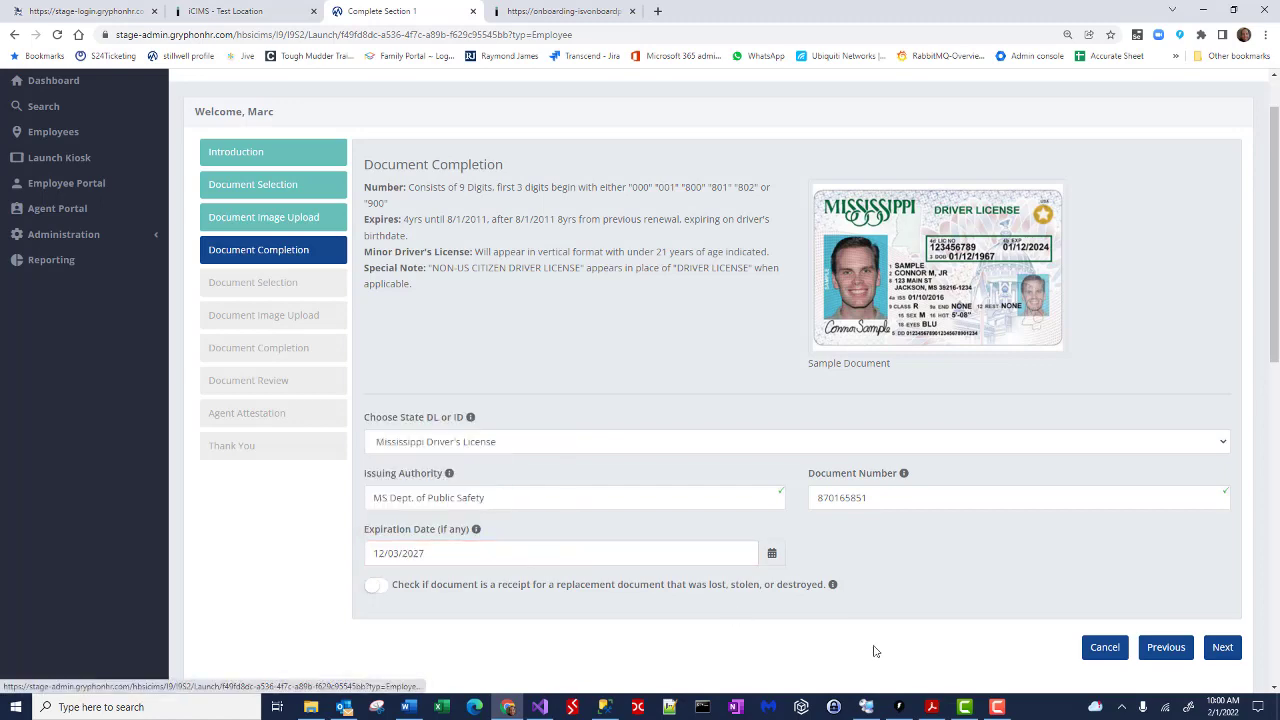
pyautogui.click(1220, 652)
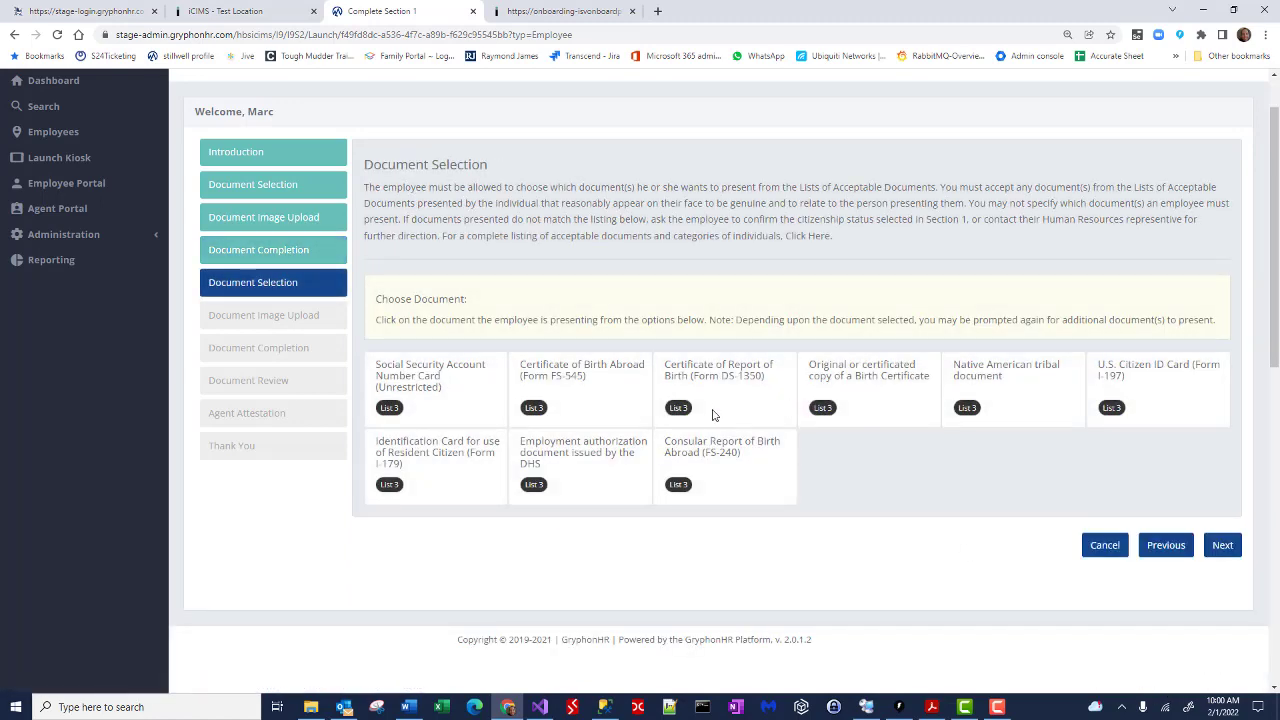
# Step: Choose the Social Security card as second document and upload Portrait.PNG as its image
pyautogui.click(479, 407)
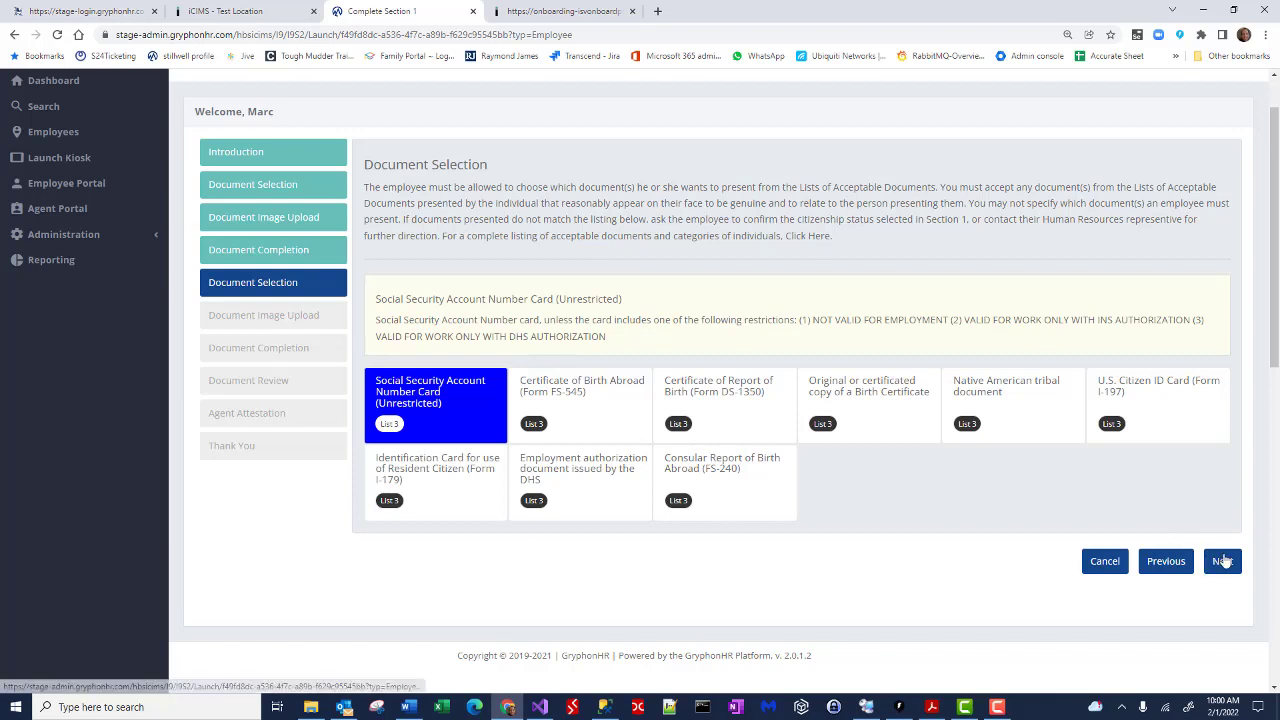
pyautogui.click(1219, 560)
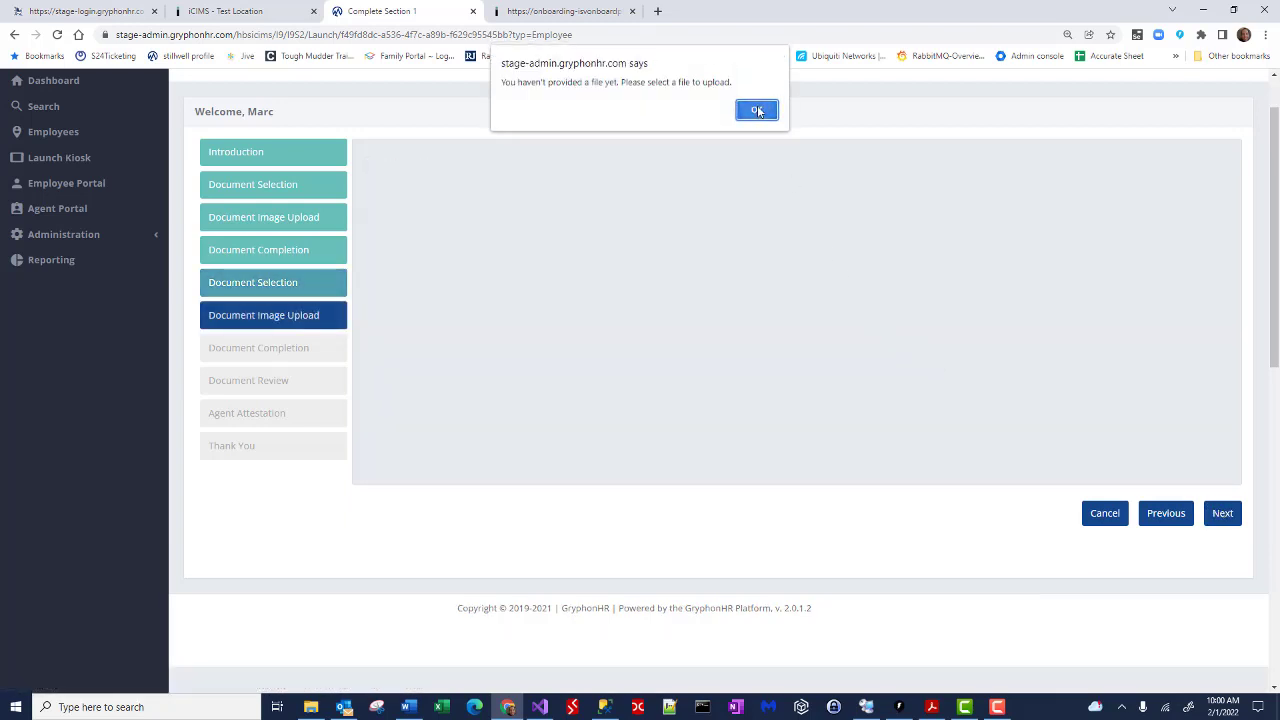
pyautogui.click(760, 108)
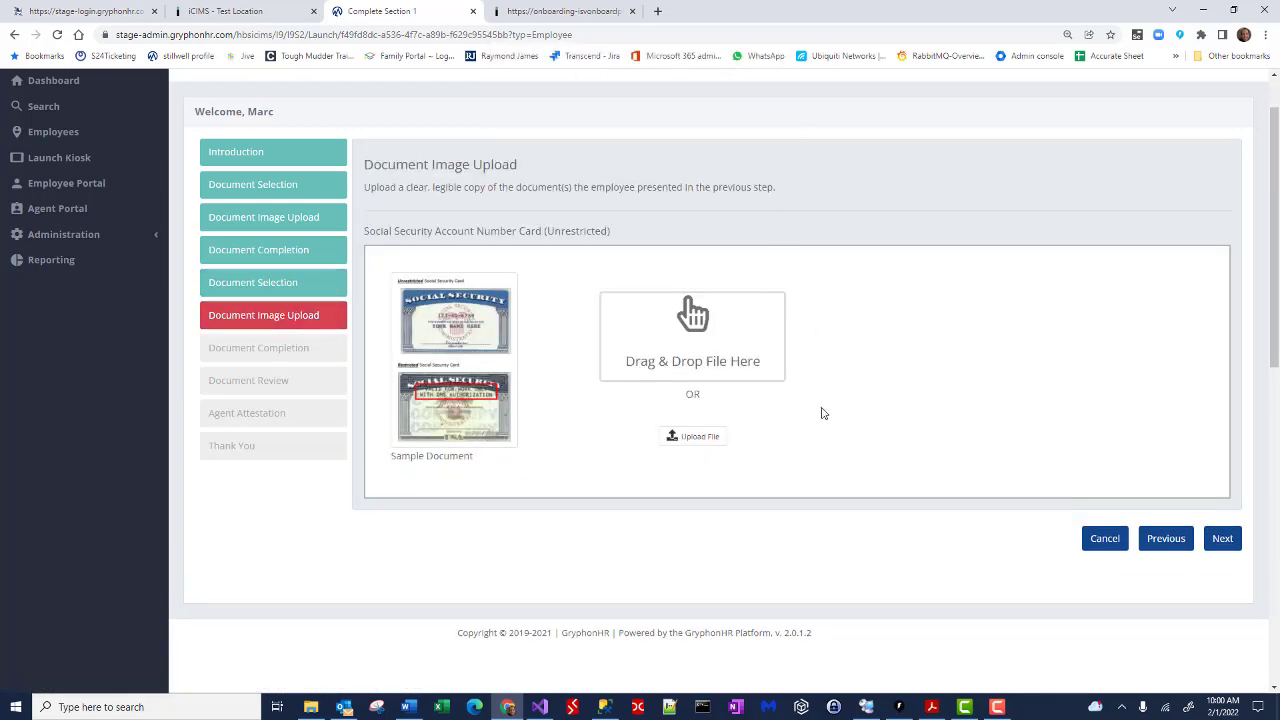
pyautogui.click(693, 437)
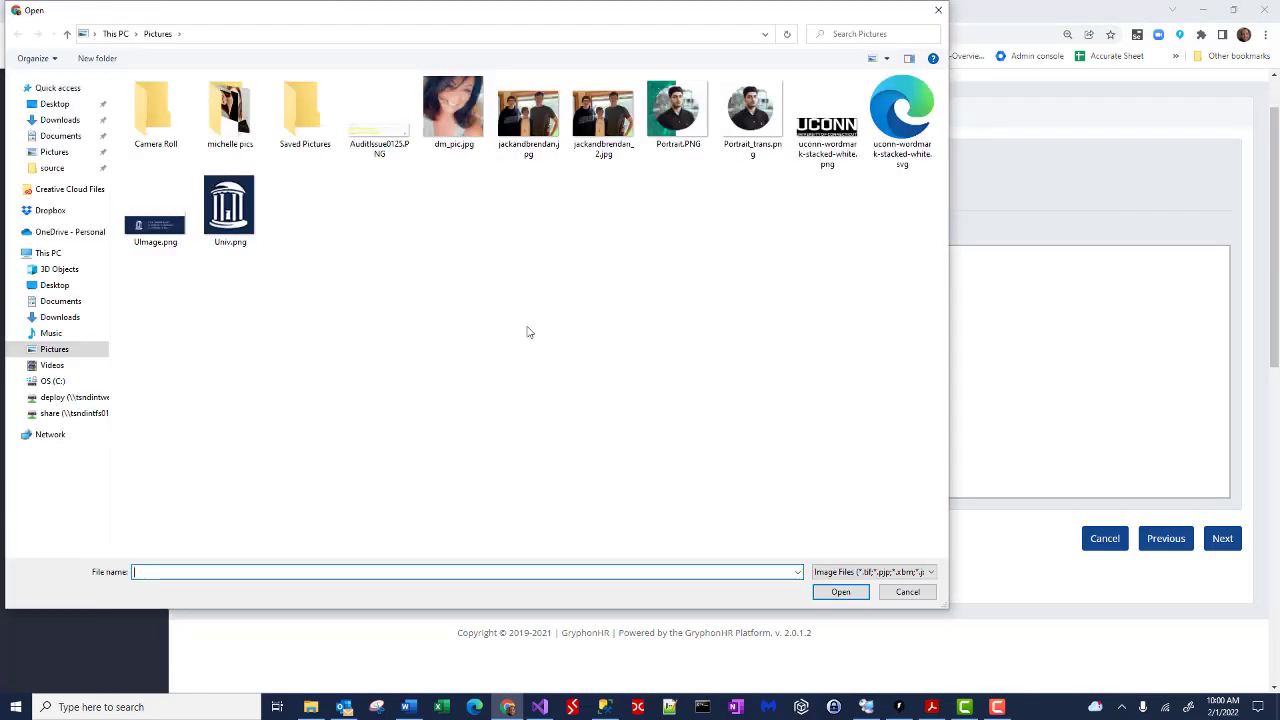
pyautogui.click(690, 112)
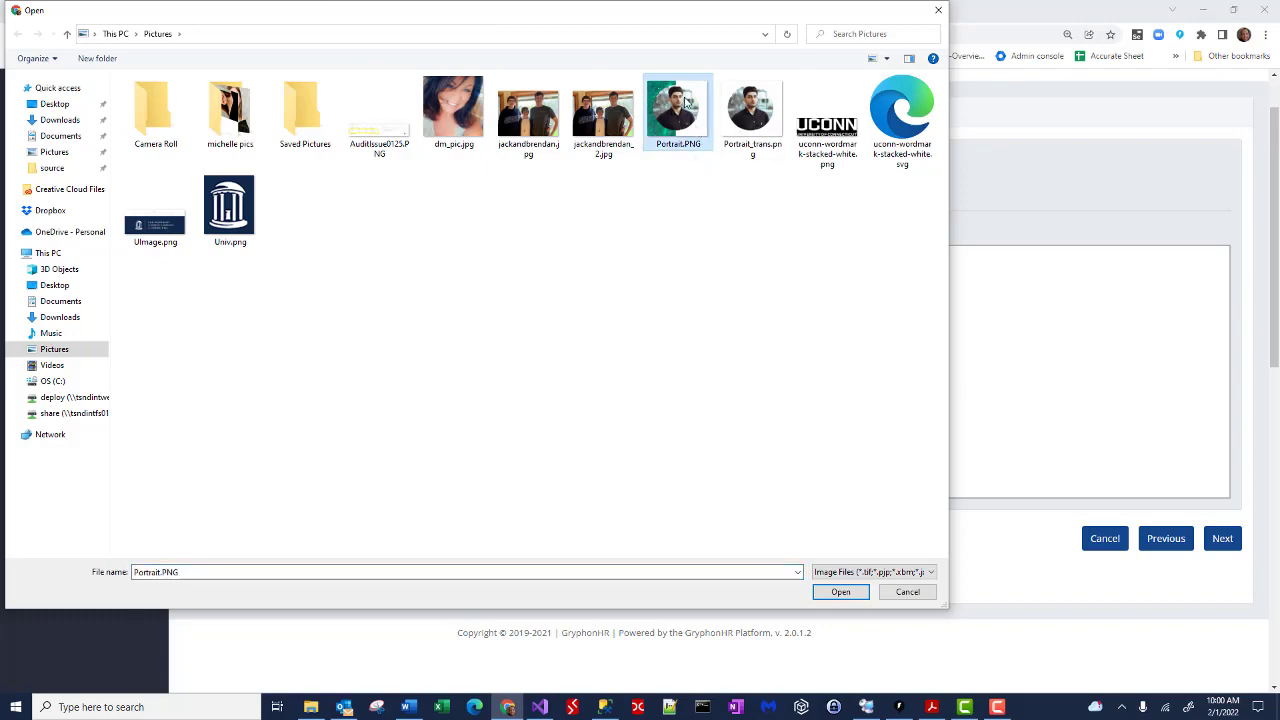
pyautogui.click(840, 592)
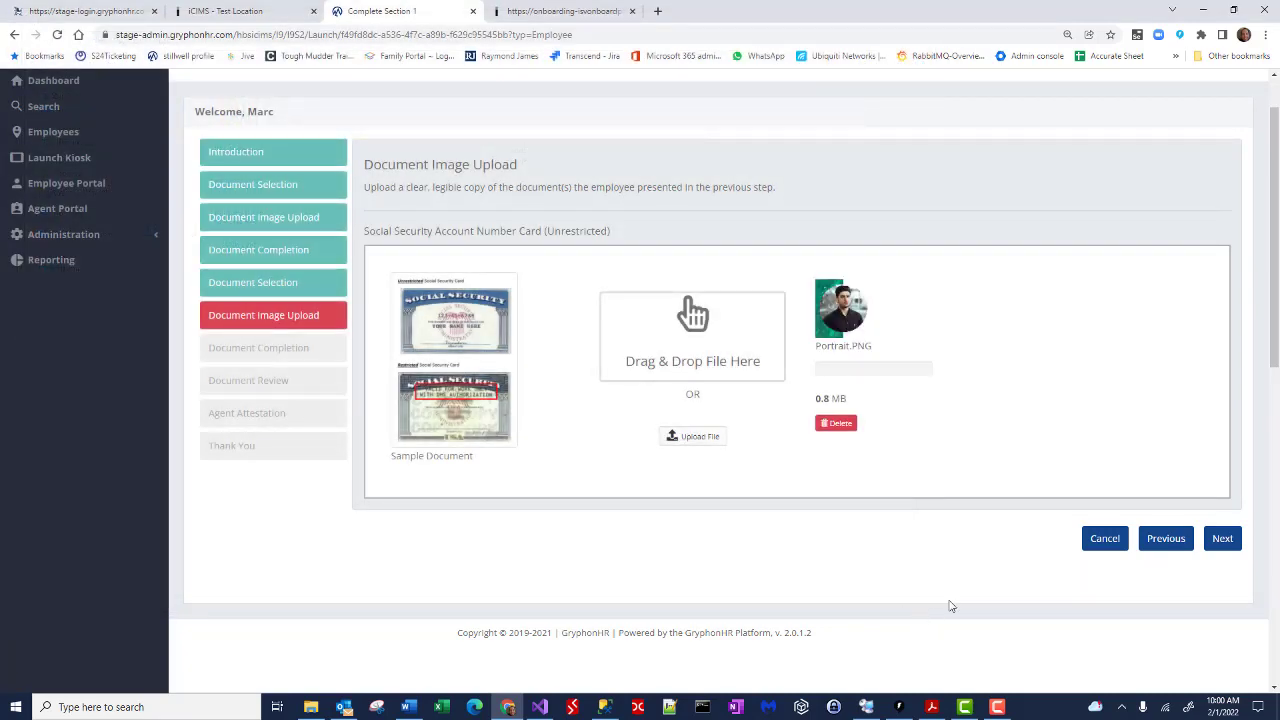
pyautogui.click(1222, 538)
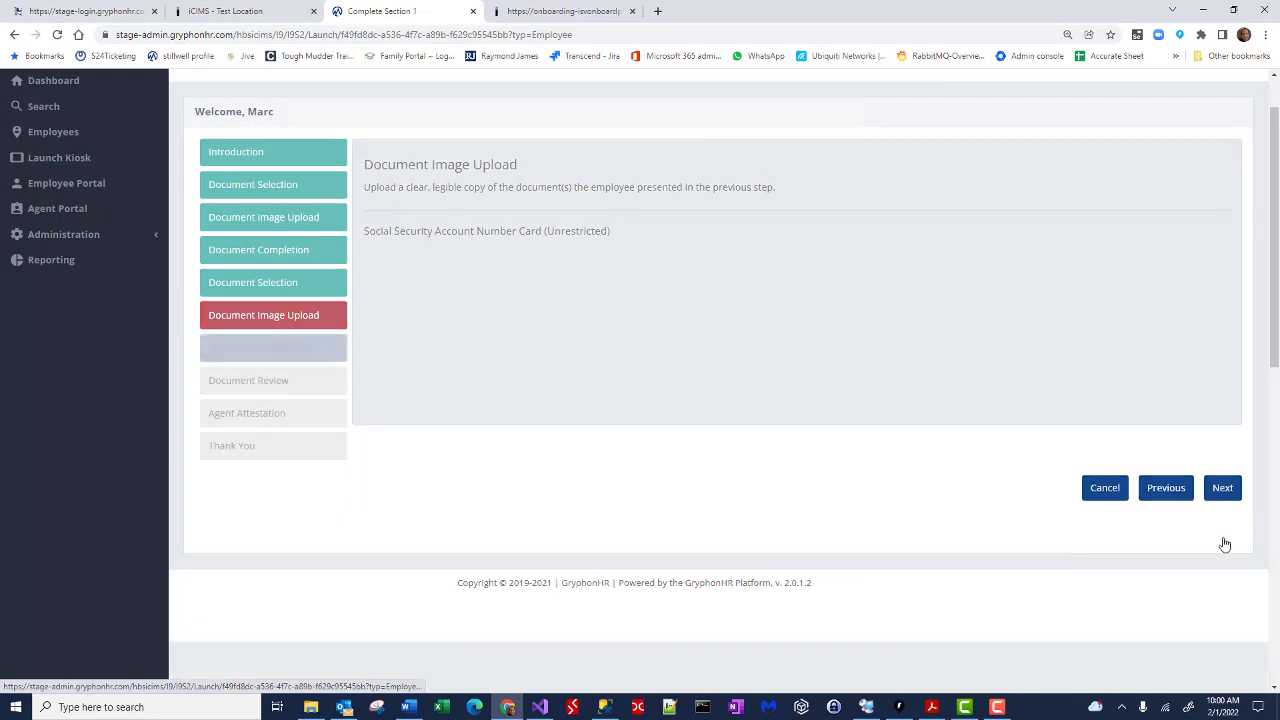
# Step: Enter the card's document number and mark it as having no expiration date
pyautogui.click(885, 440)
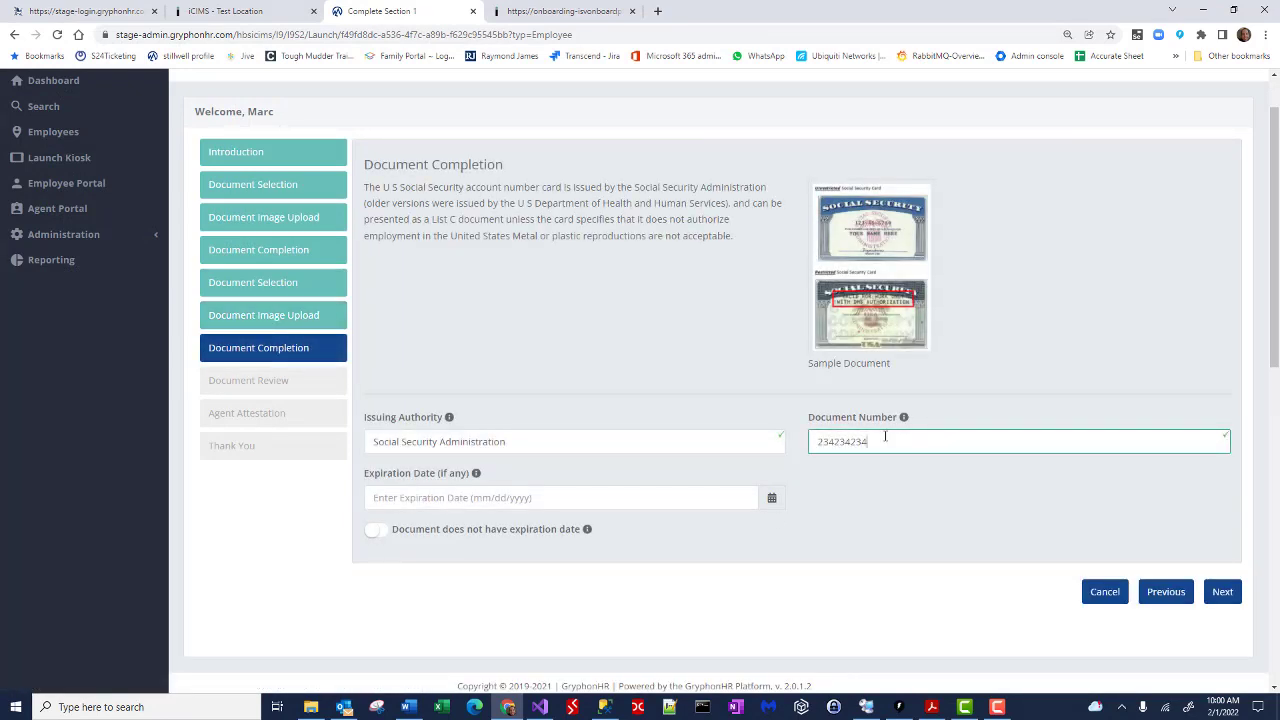
pyautogui.click(771, 497)
pyautogui.click(379, 541)
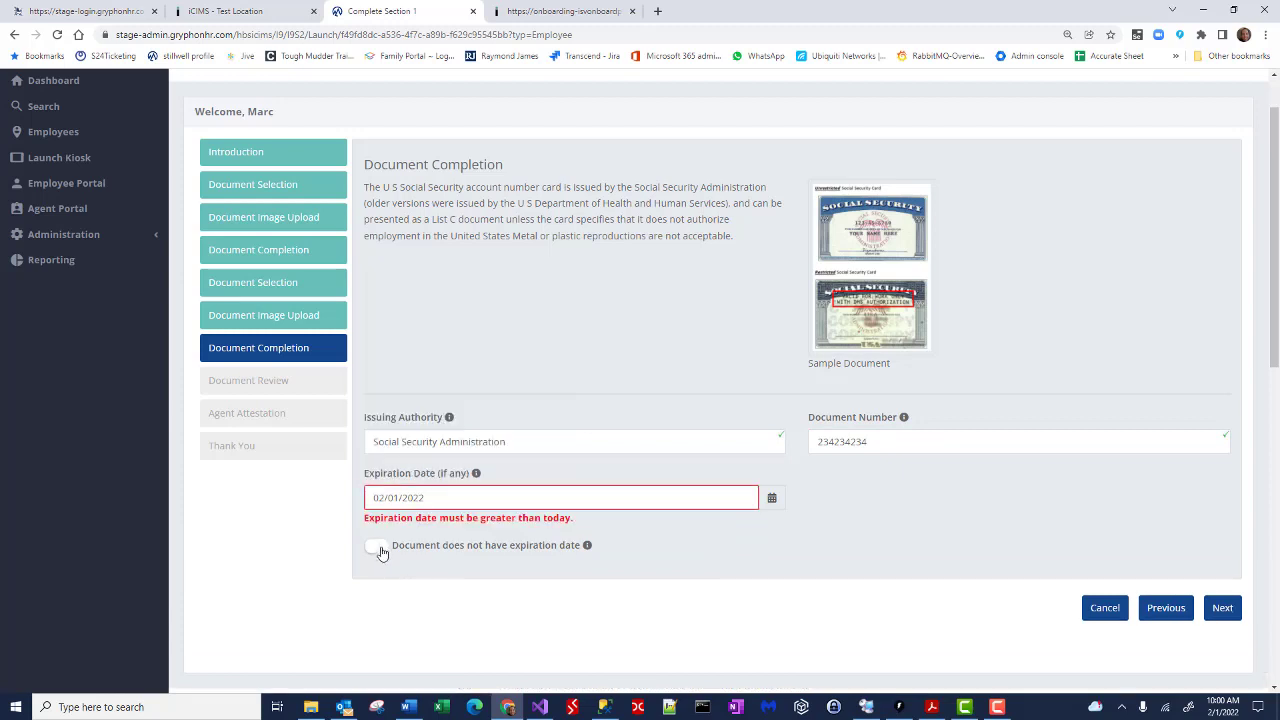
pyautogui.click(378, 548)
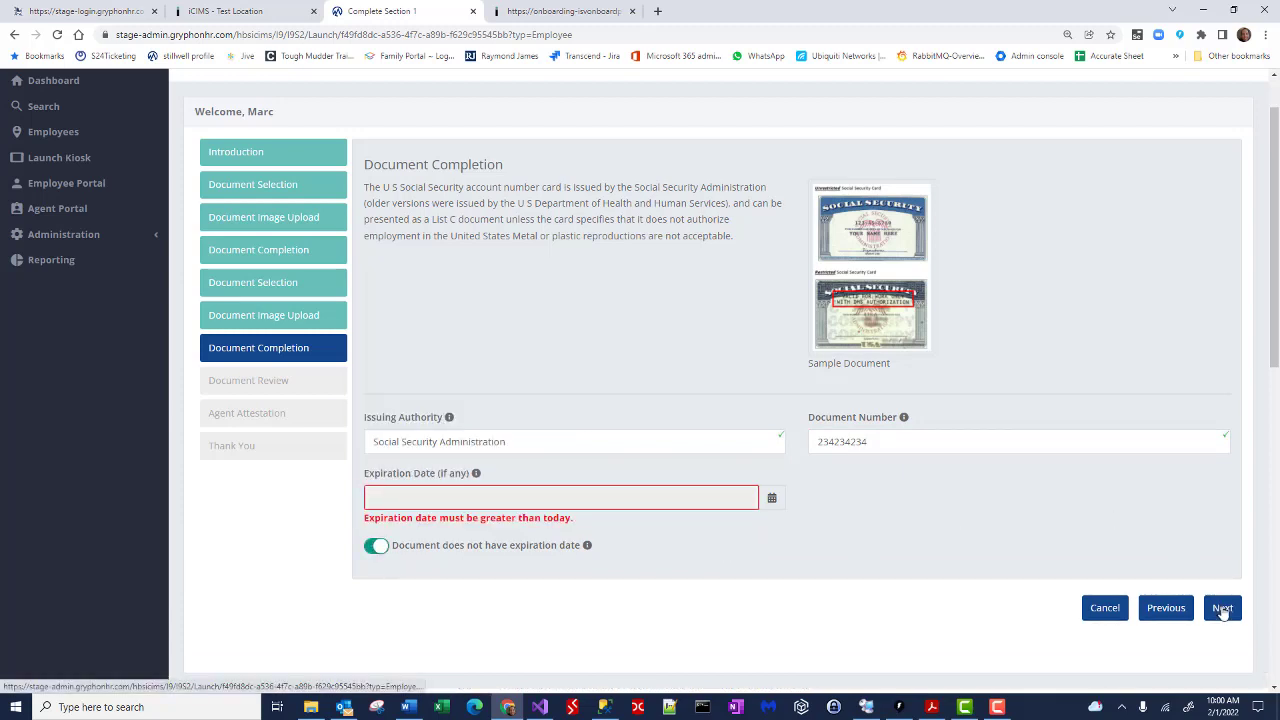
pyautogui.click(1222, 608)
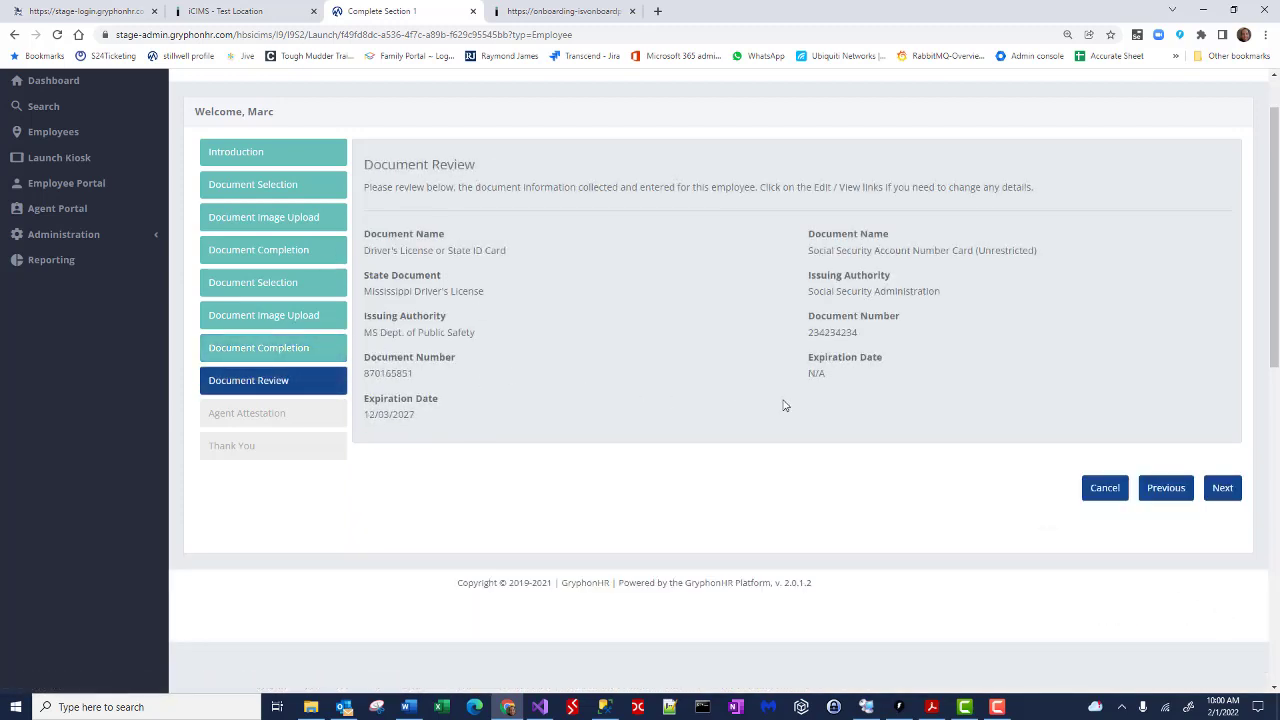
# Step: Confirm the 02/01/2022 start date, accept the attestation, generate the signature, and finish Section 2
pyautogui.click(1217, 489)
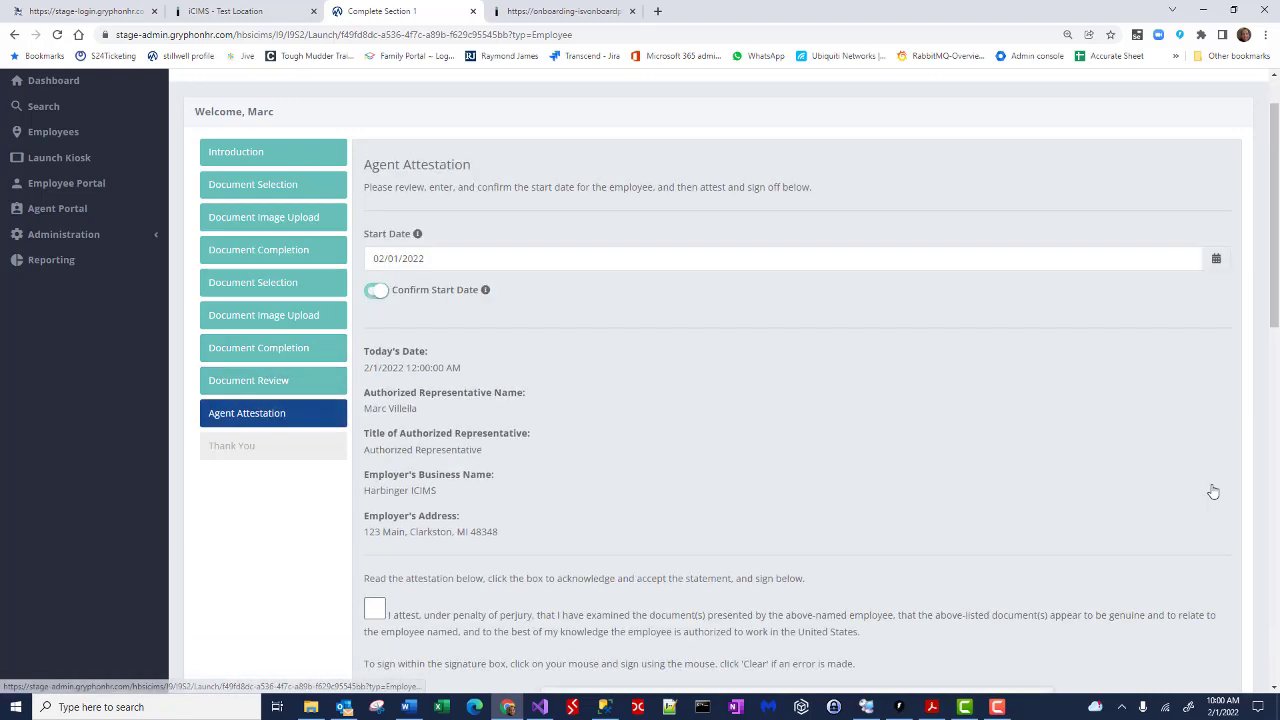
pyautogui.click(375, 609)
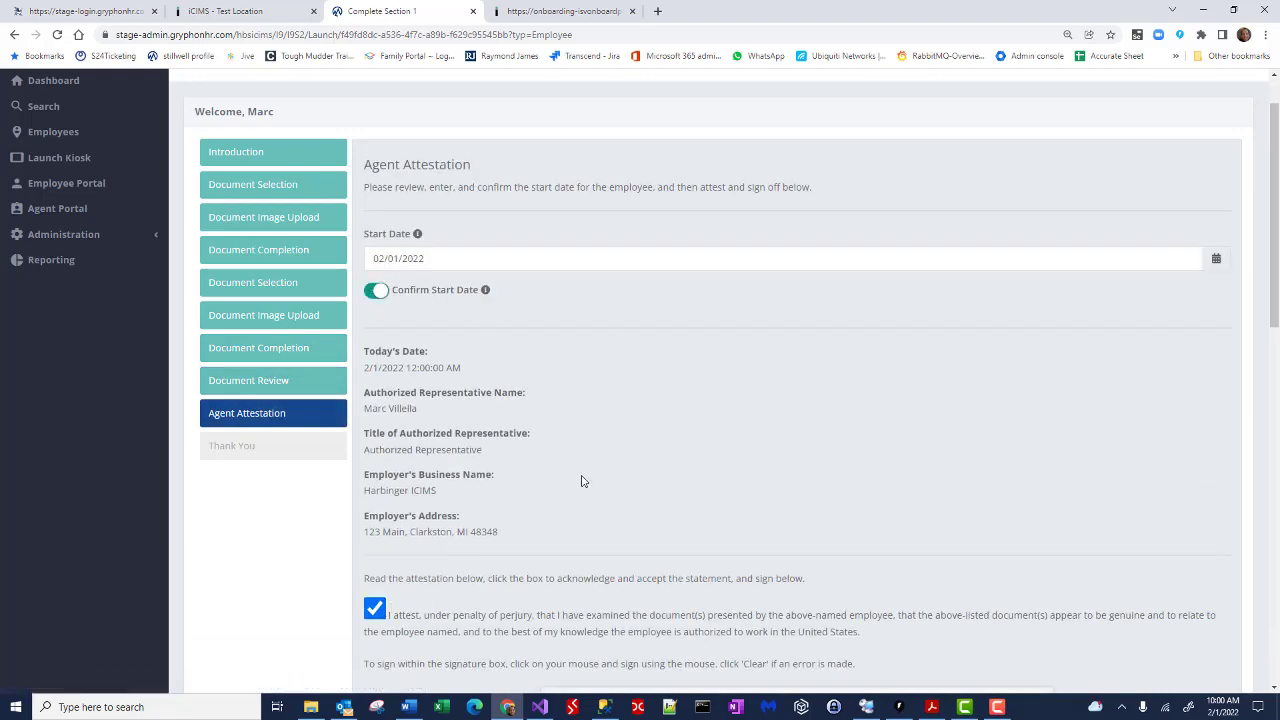
pyautogui.scroll(-3, 582, 480)
pyautogui.scroll(3, 590, 477)
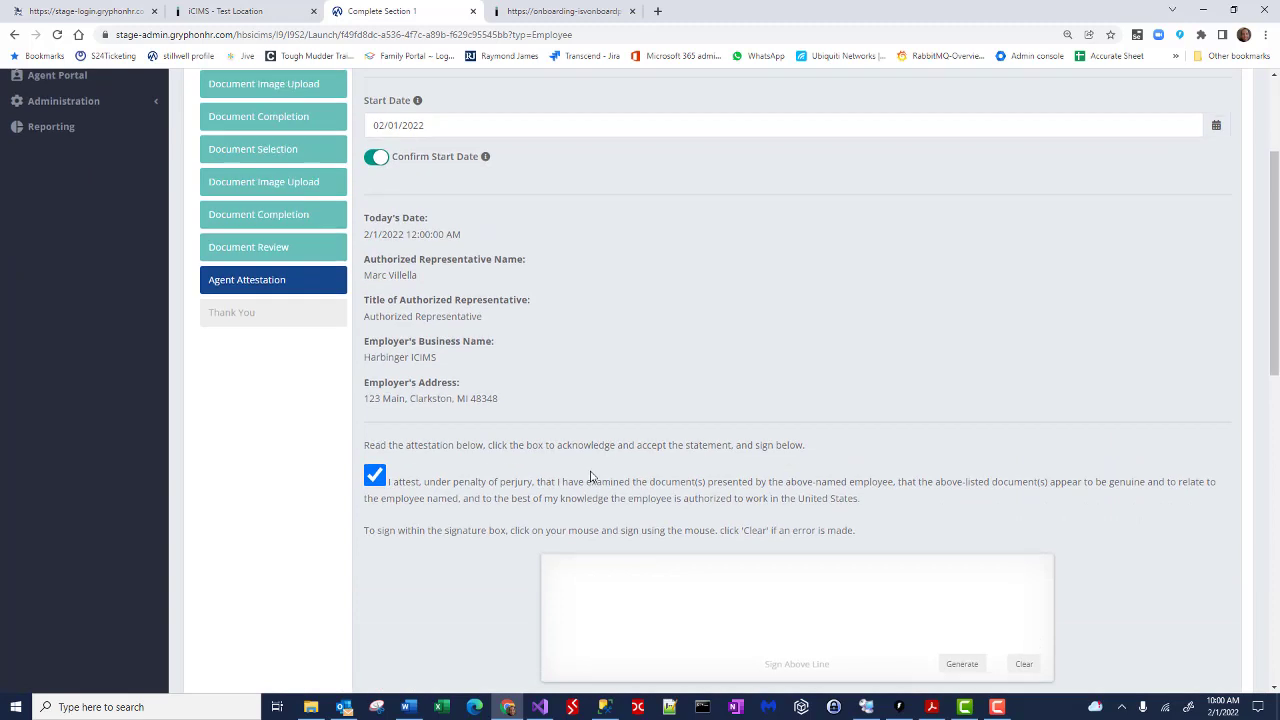
pyautogui.scroll(-2, 620, 443)
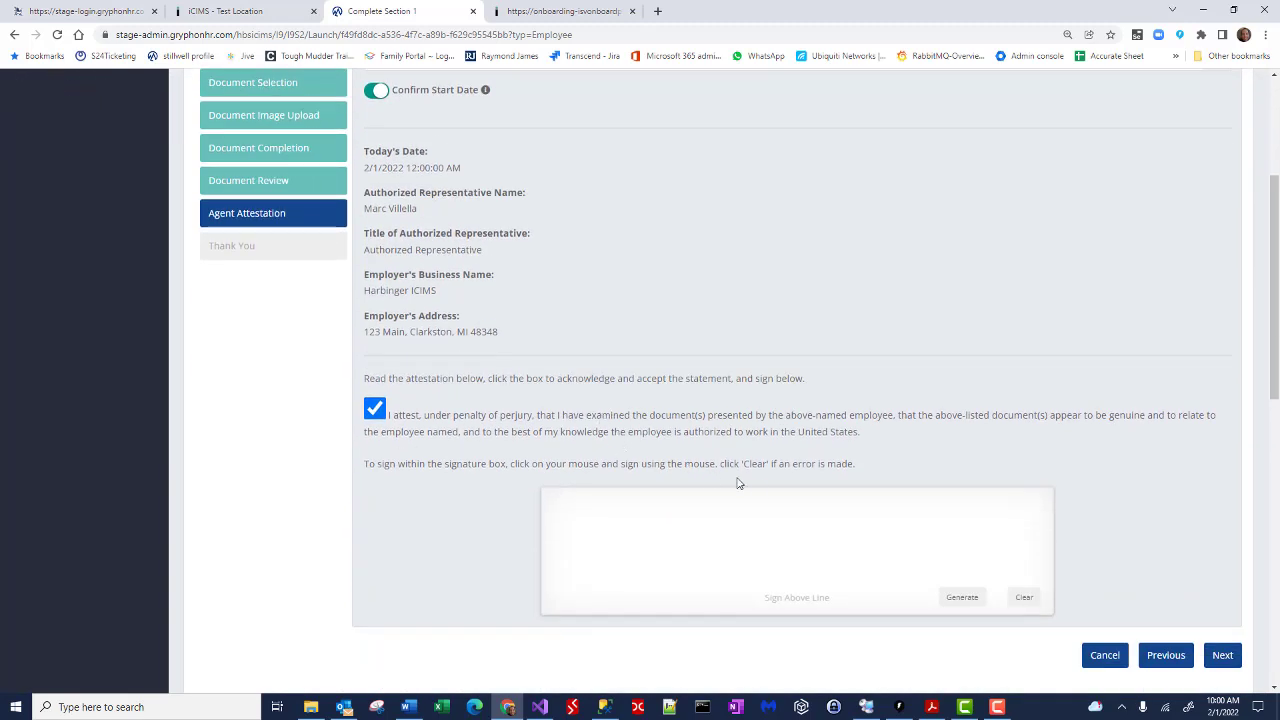
pyautogui.click(962, 598)
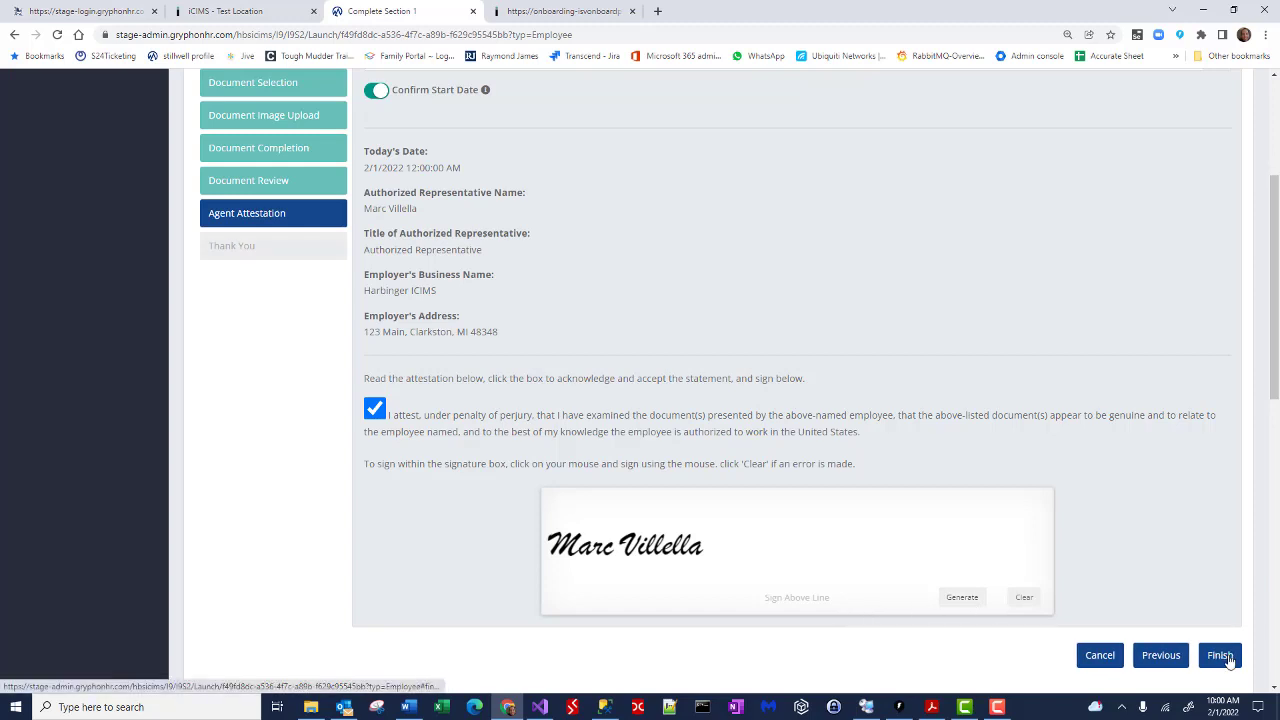
pyautogui.click(1224, 655)
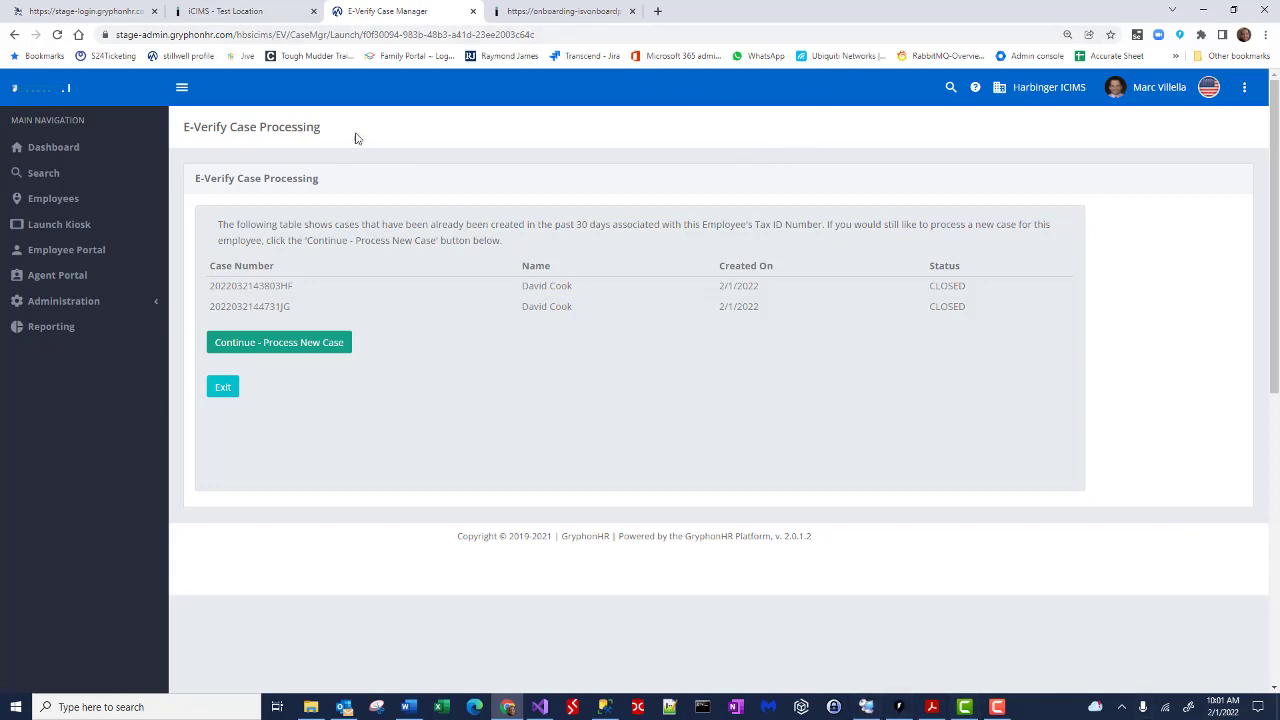
# Step: In iCIMS, open the candidate's I-9 & E-Verify entry from the Contact screening list
pyautogui.click(252, 11)
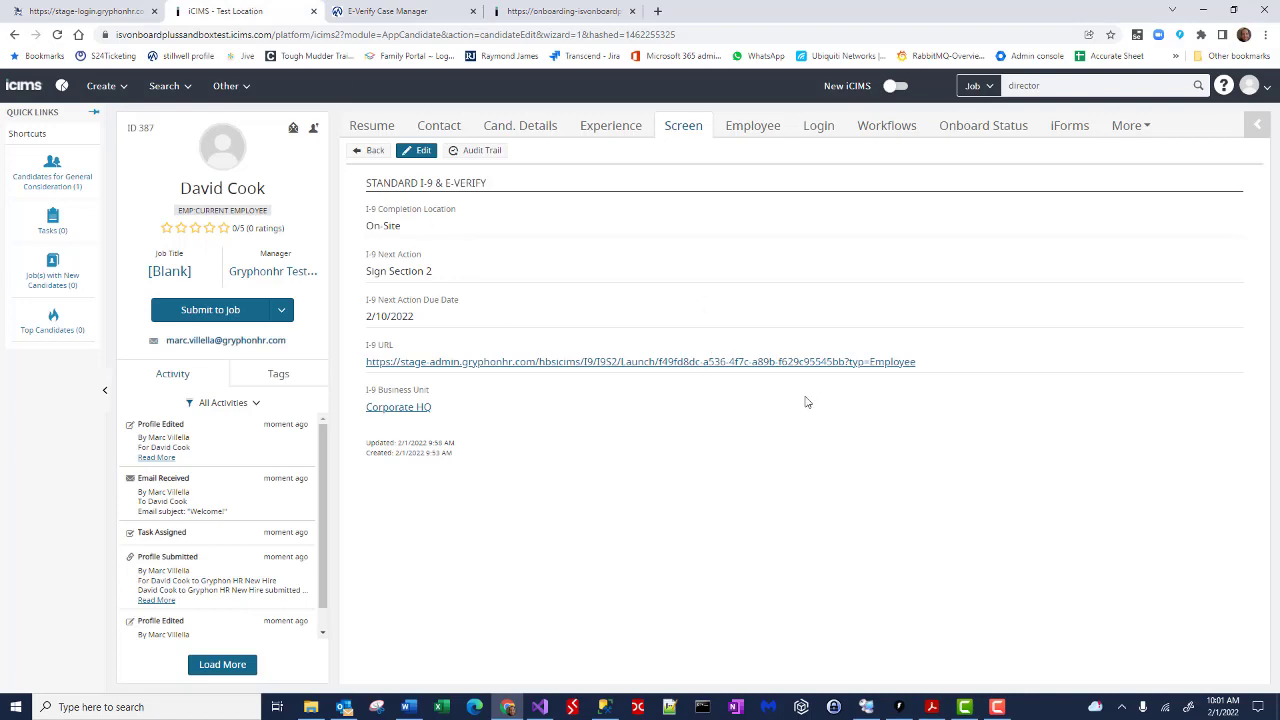
pyautogui.click(424, 128)
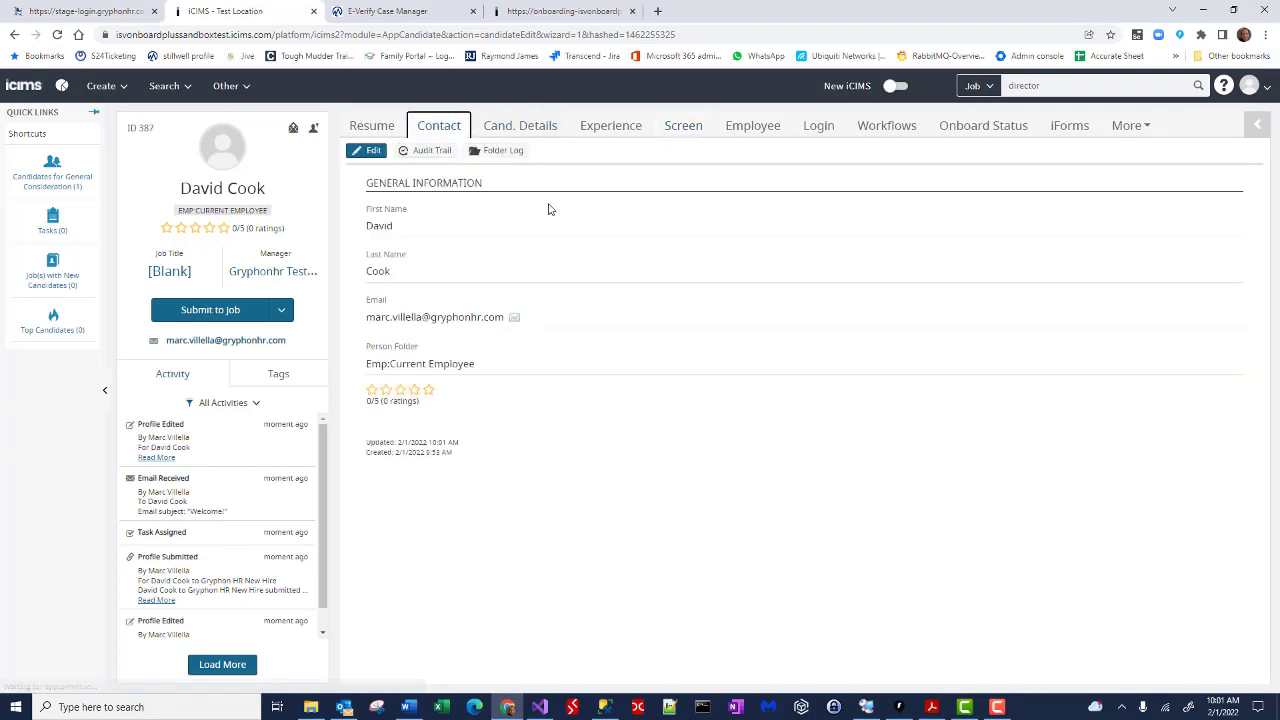
pyautogui.click(680, 132)
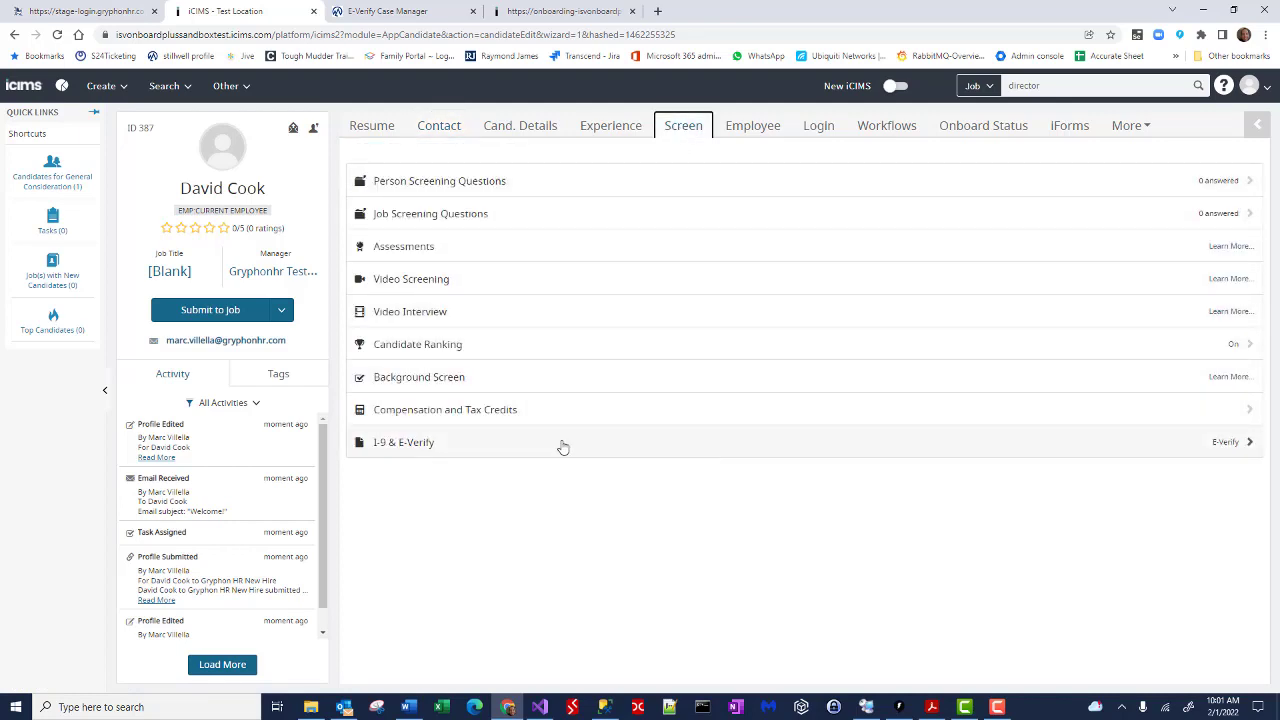
pyautogui.click(480, 443)
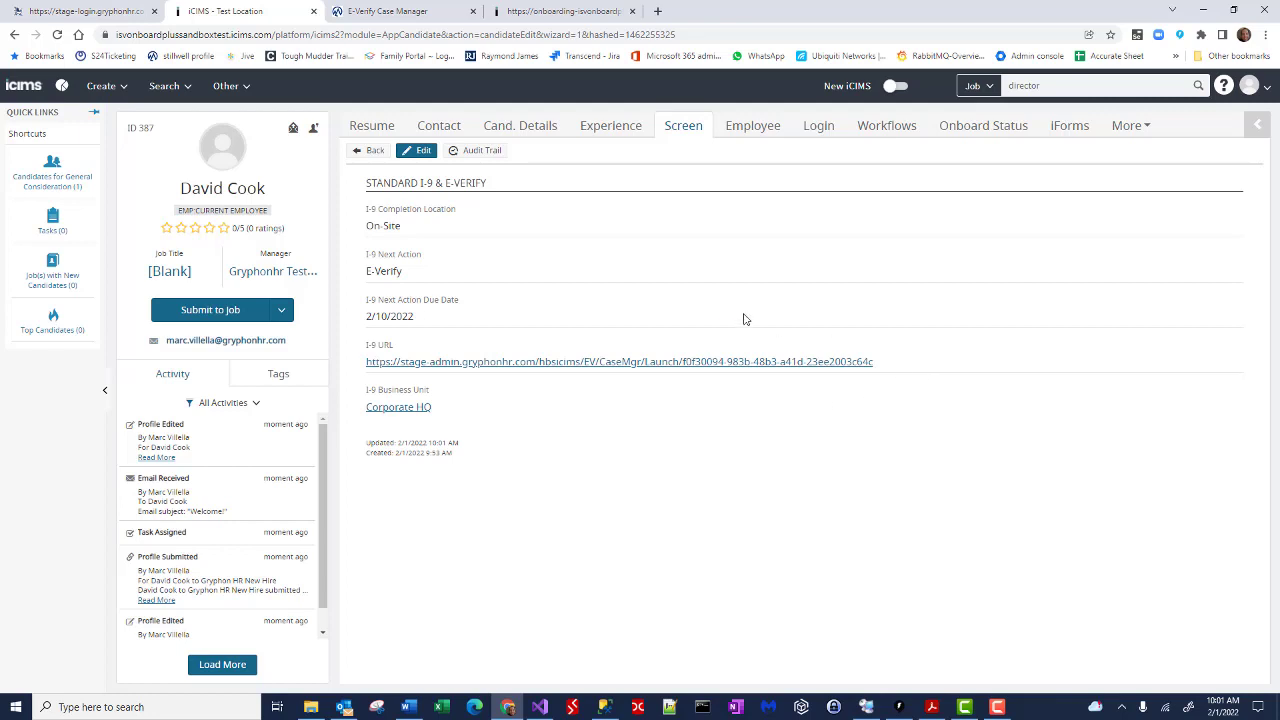
# Step: Process a new E-Verify case with duplicate reason 'test' and select the resulting case number
pyautogui.click(388, 12)
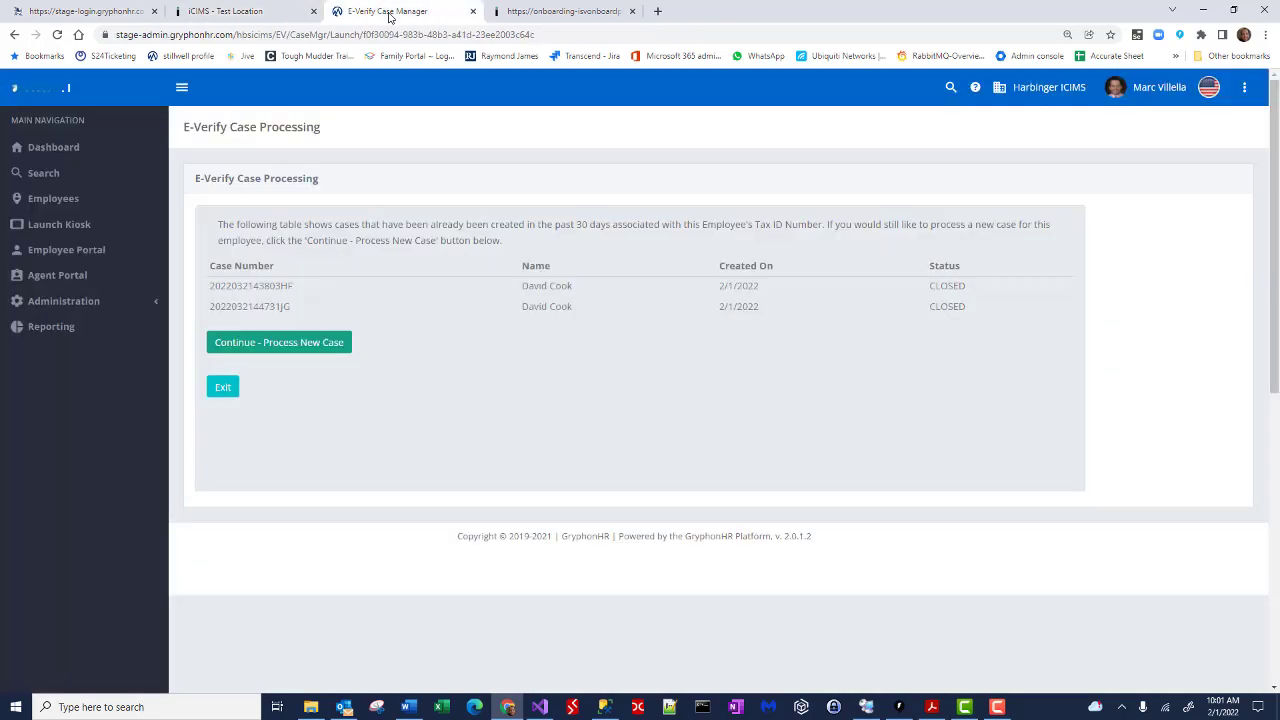
pyautogui.click(306, 343)
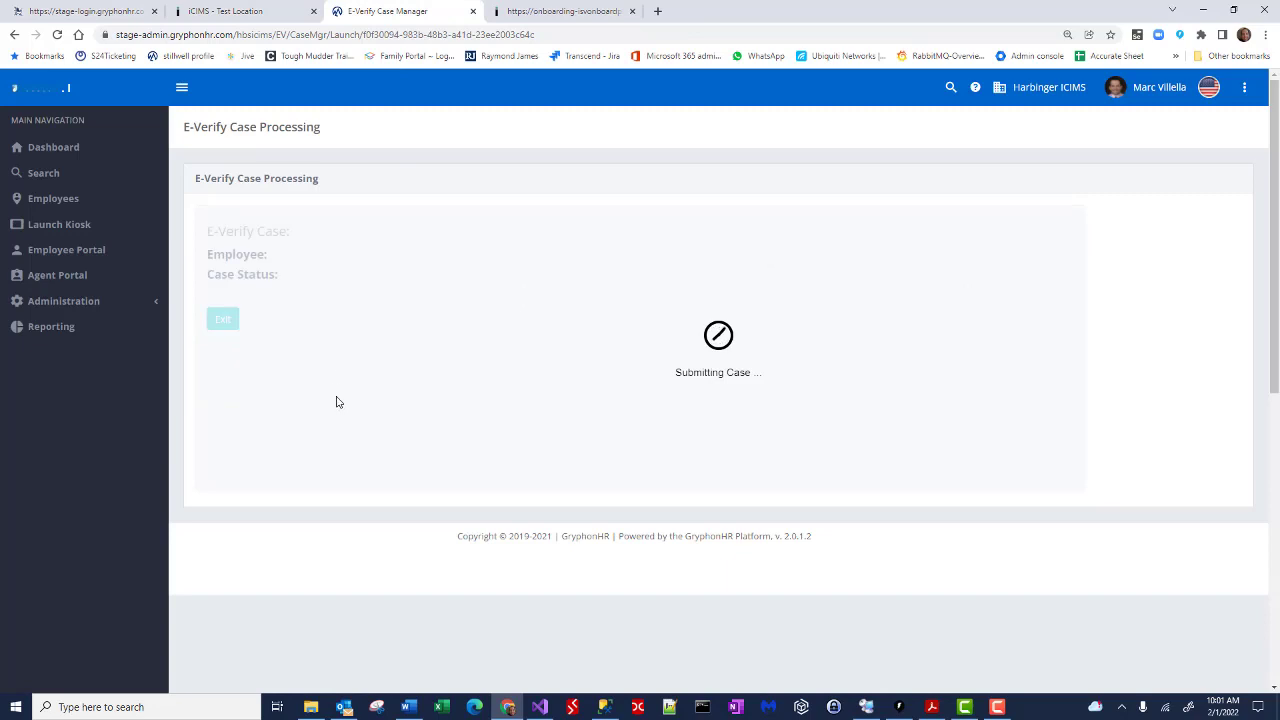
pyautogui.click(289, 320)
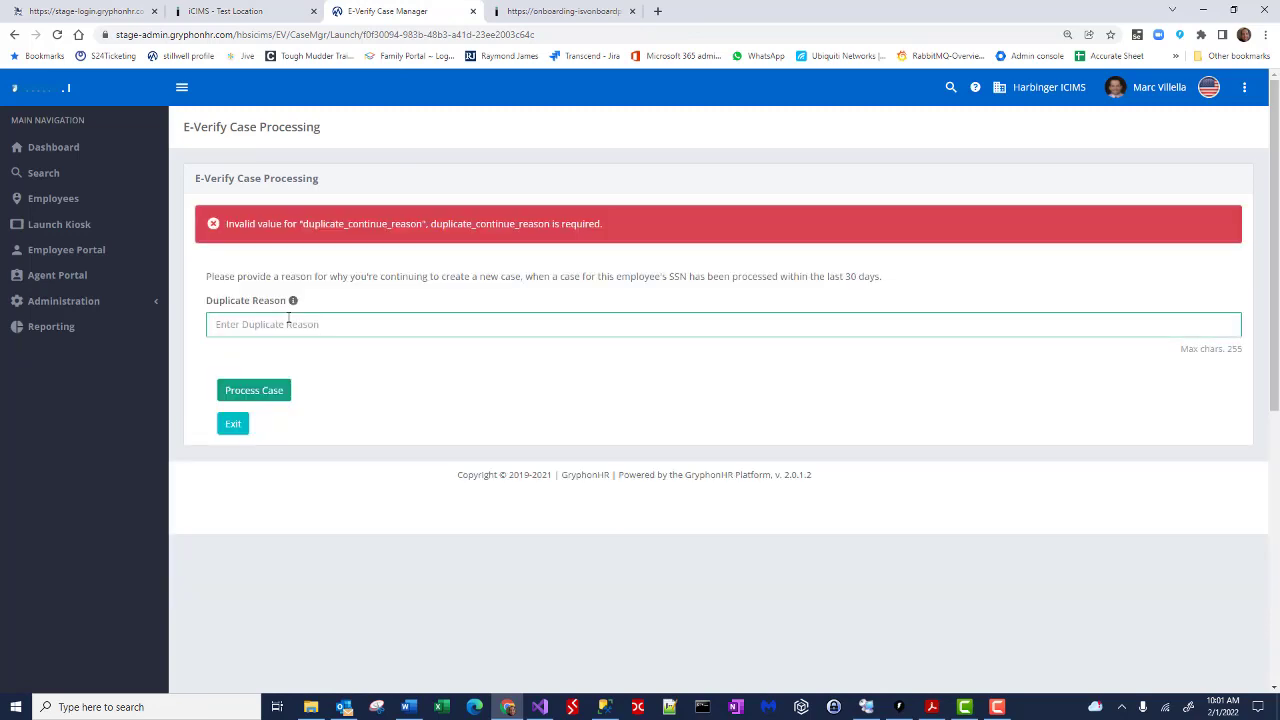
pyautogui.write('test data')
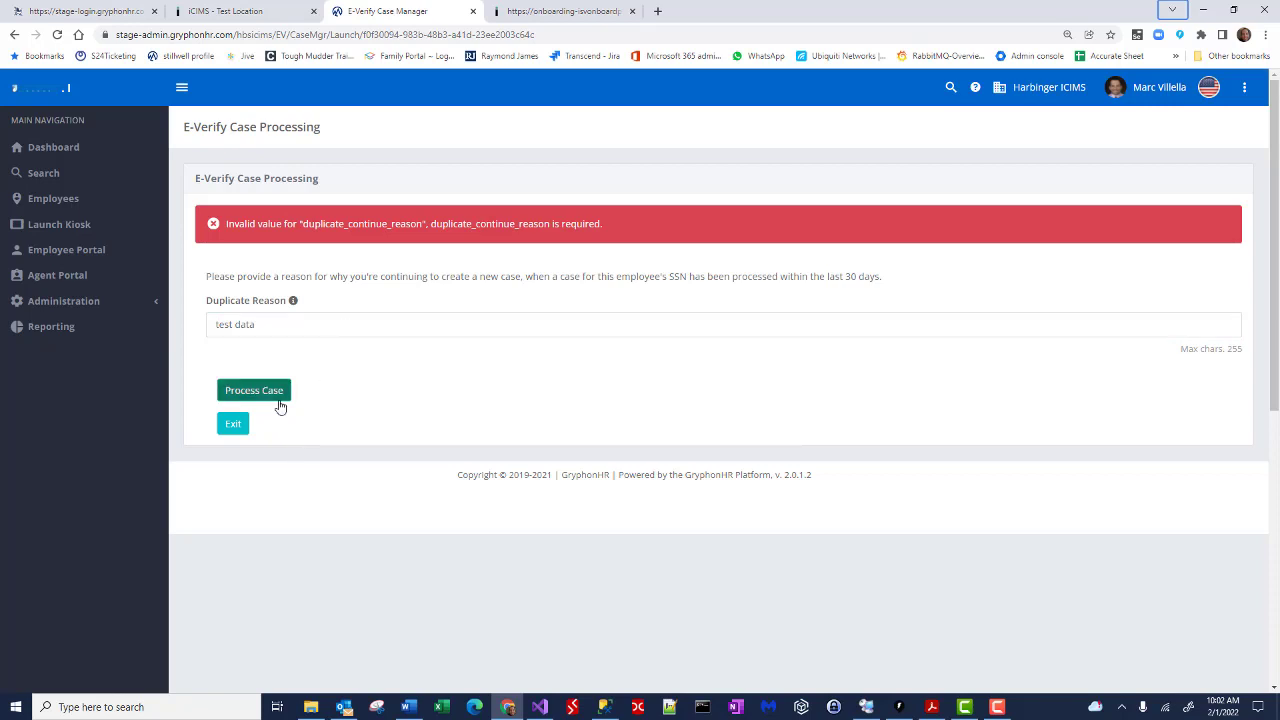
pyautogui.click(273, 394)
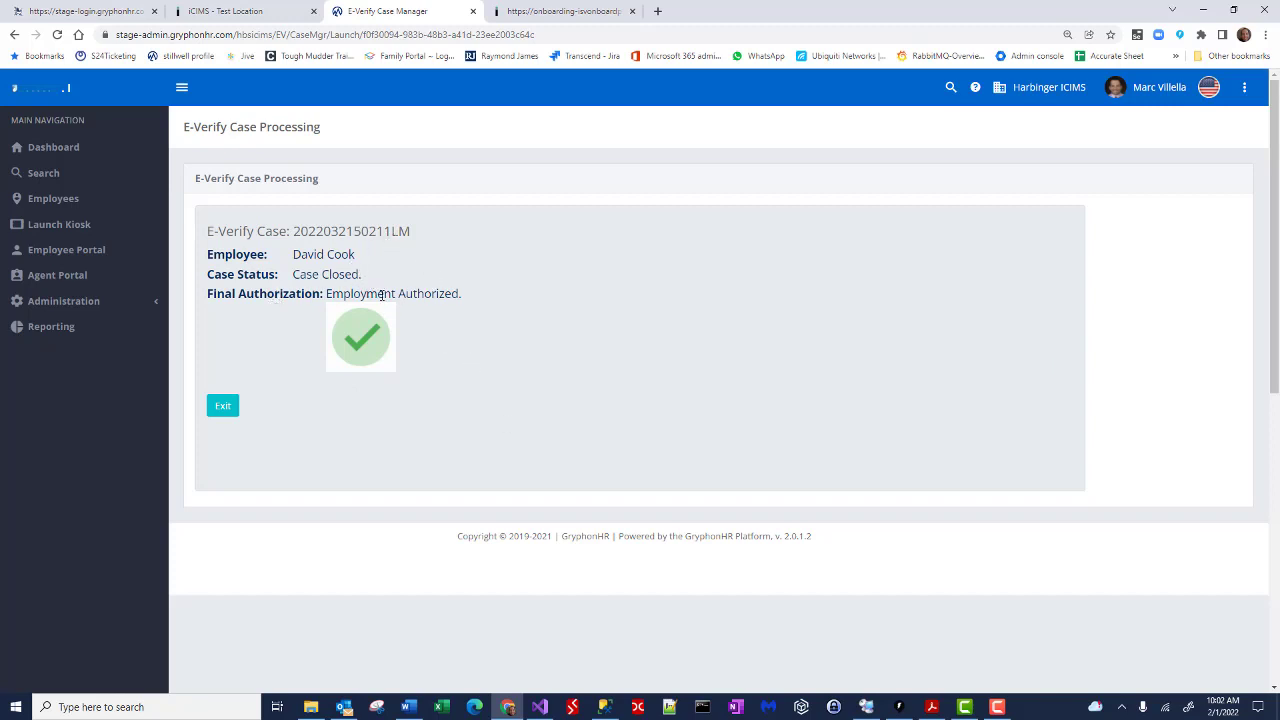
pyautogui.doubleClick(338, 231)
pyautogui.hotkey('ctrl', 'c')
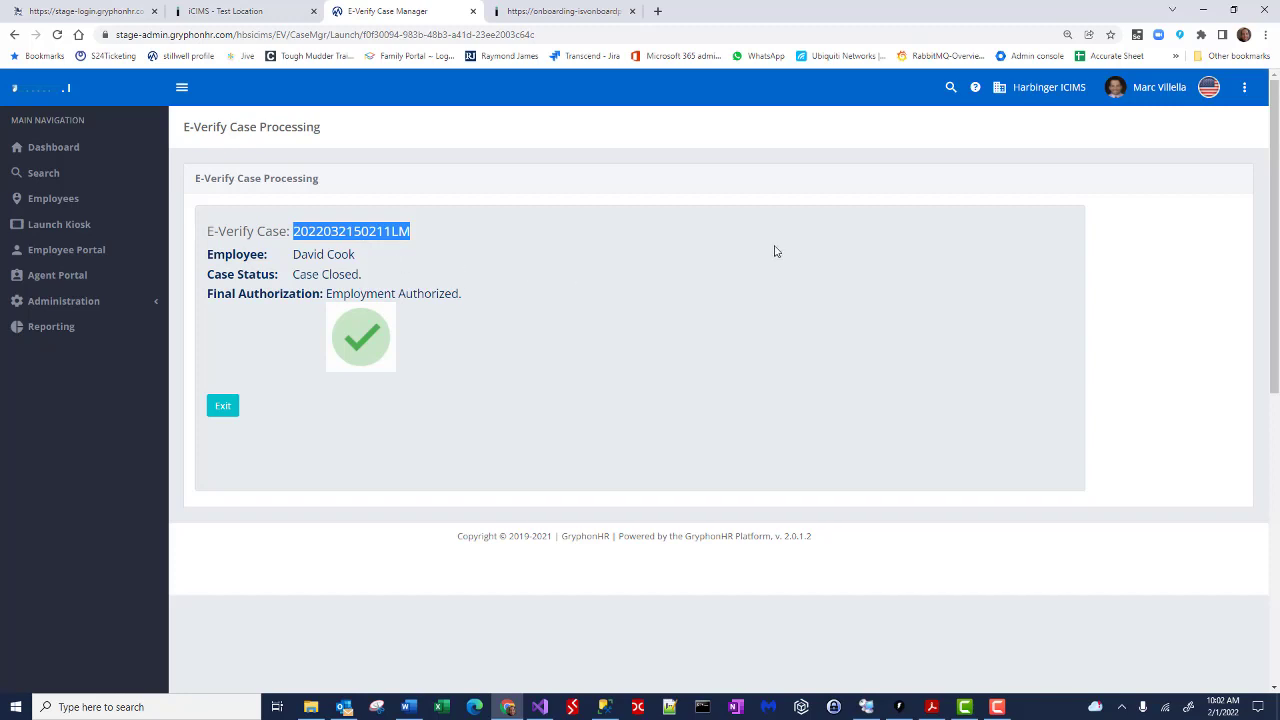
# Step: Search Gryphon HR by the copied E-Verify case number and open the matching employee
pyautogui.click(951, 87)
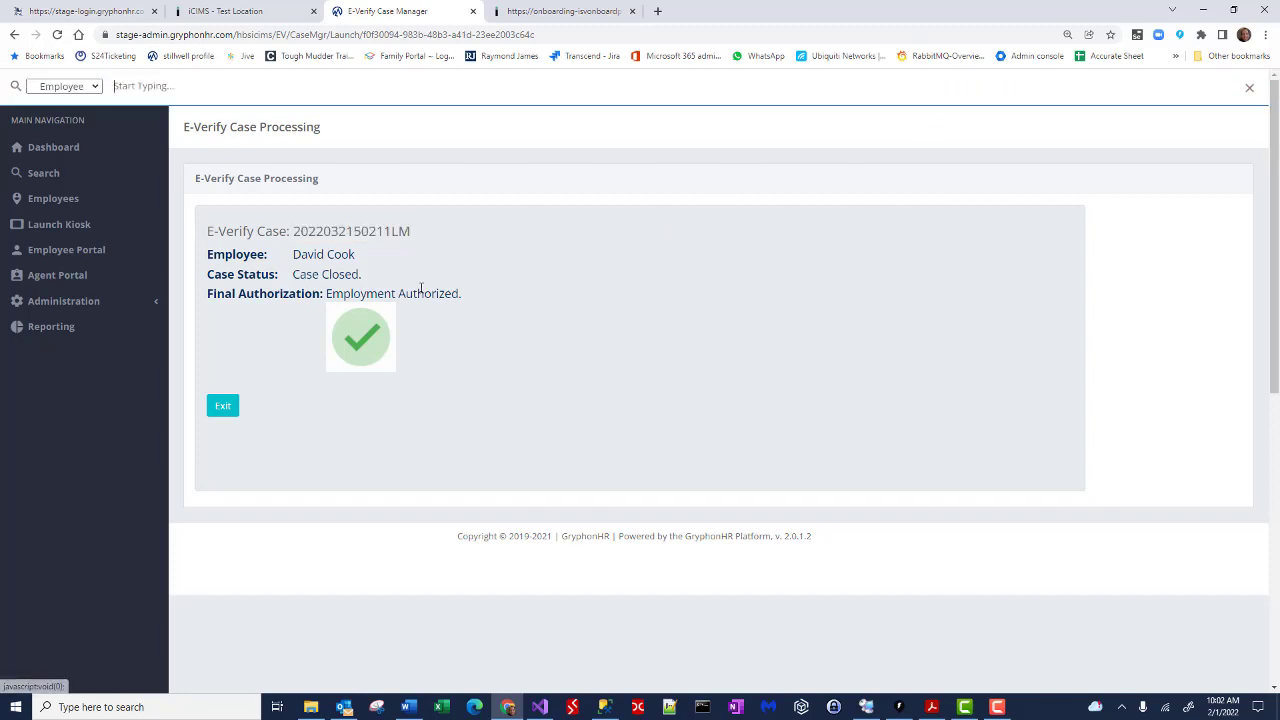
pyautogui.click(88, 93)
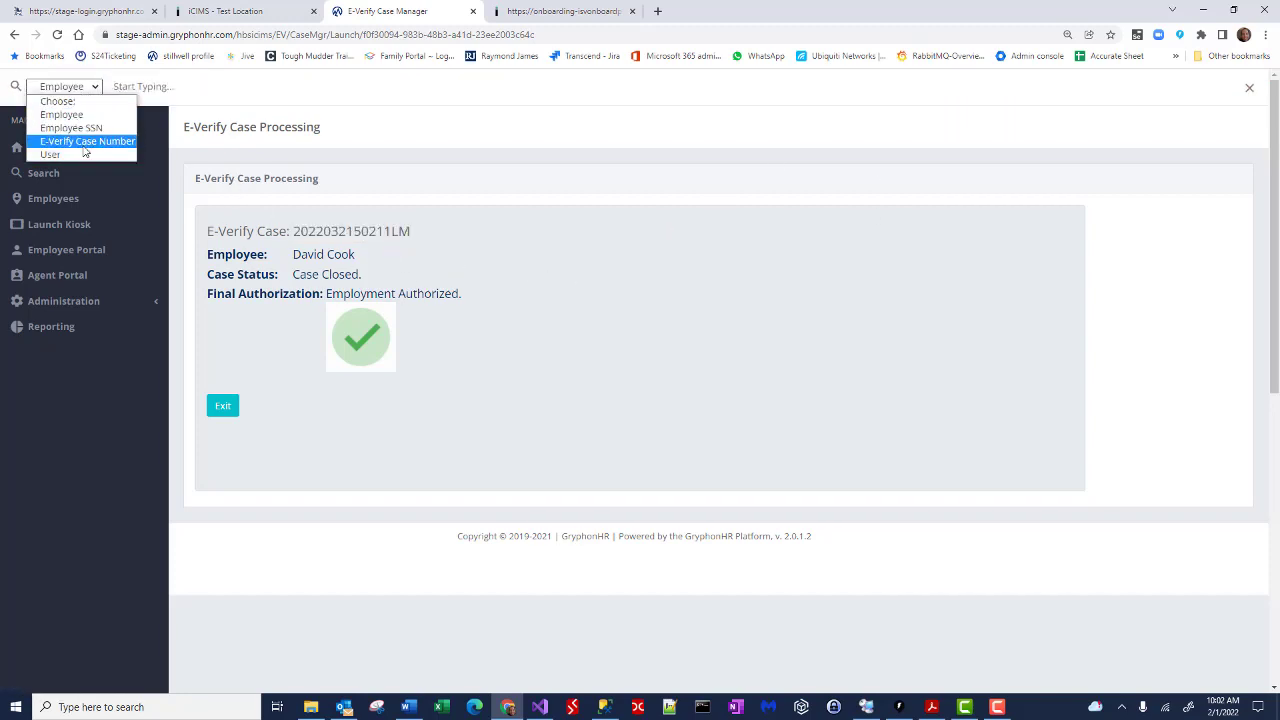
pyautogui.click(82, 143)
pyautogui.hotkey('ctrl', 'v')
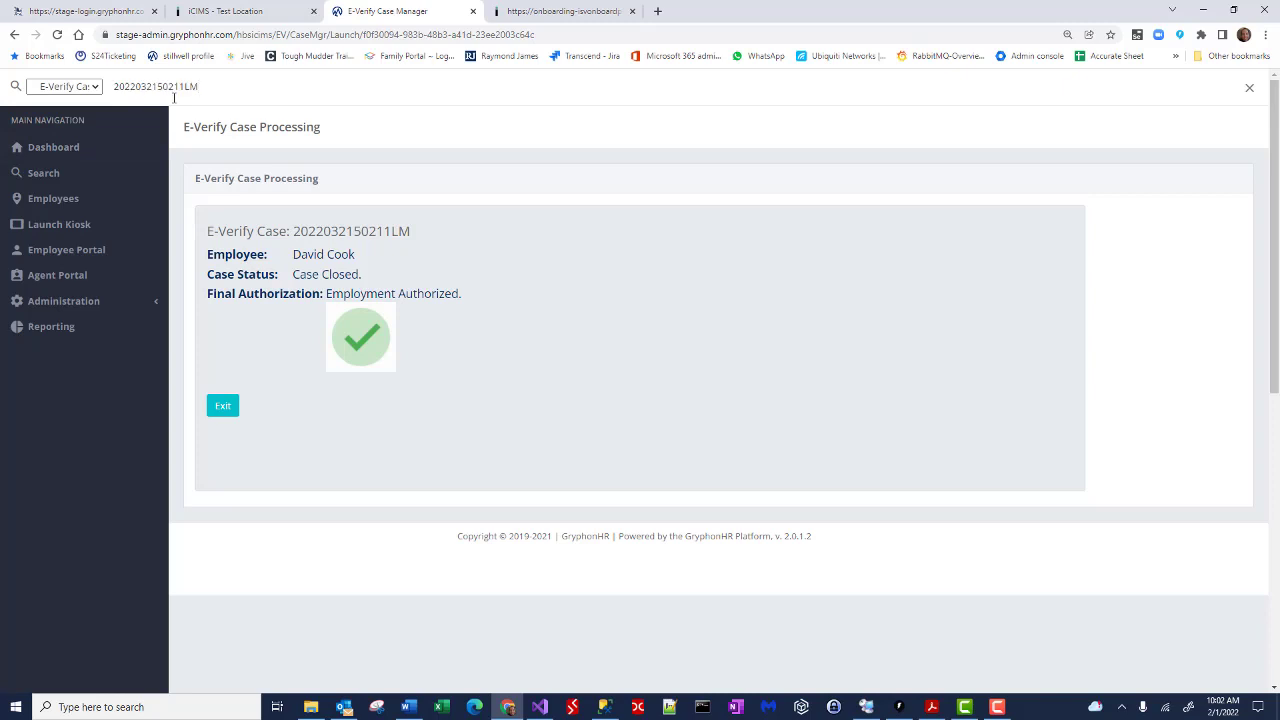
pyautogui.press('Return')
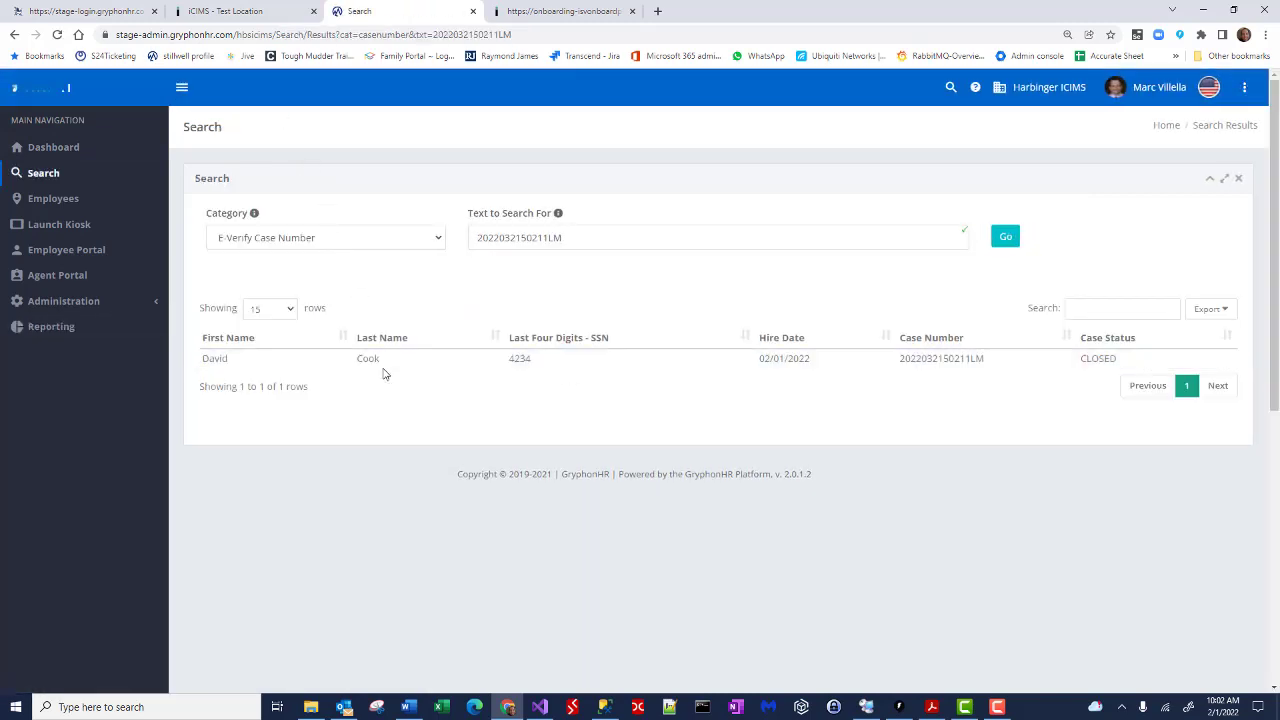
pyautogui.doubleClick(383, 368)
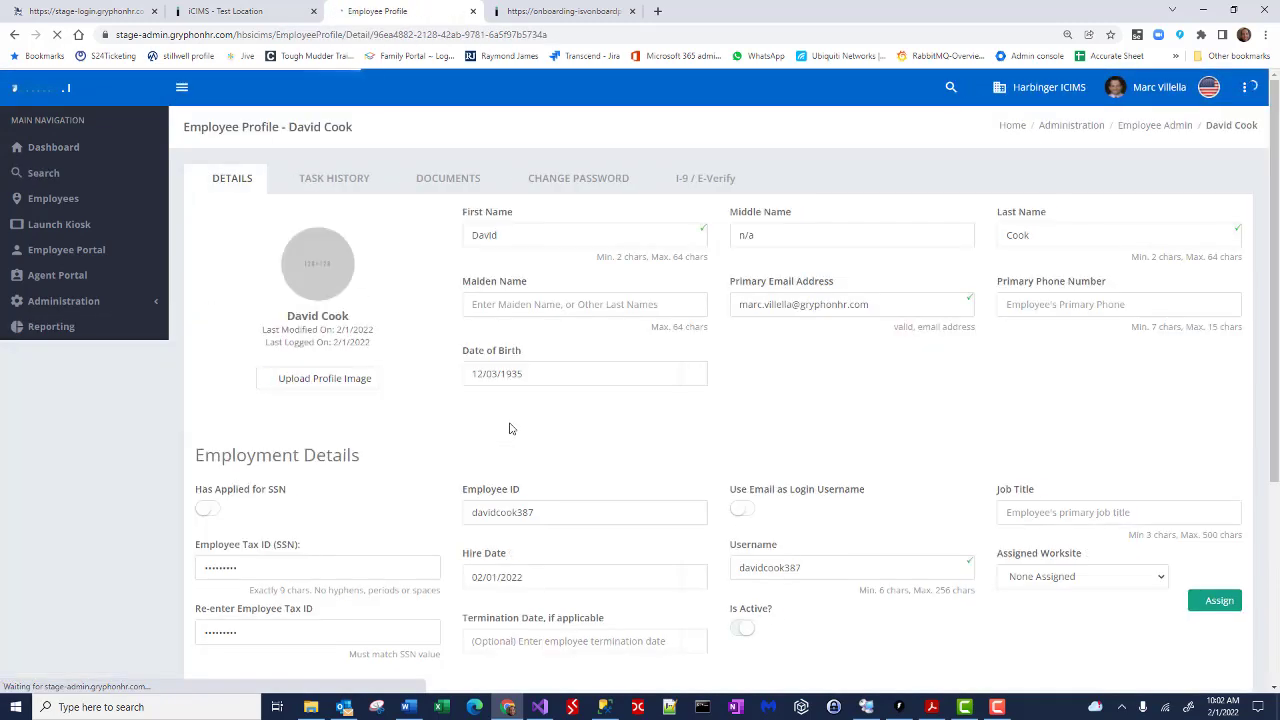
# Step: Check the employee's I-9 / E-Verify tab for EMPLOYMENT_AUTHORIZED, then return to iCIMS
pyautogui.click(333, 180)
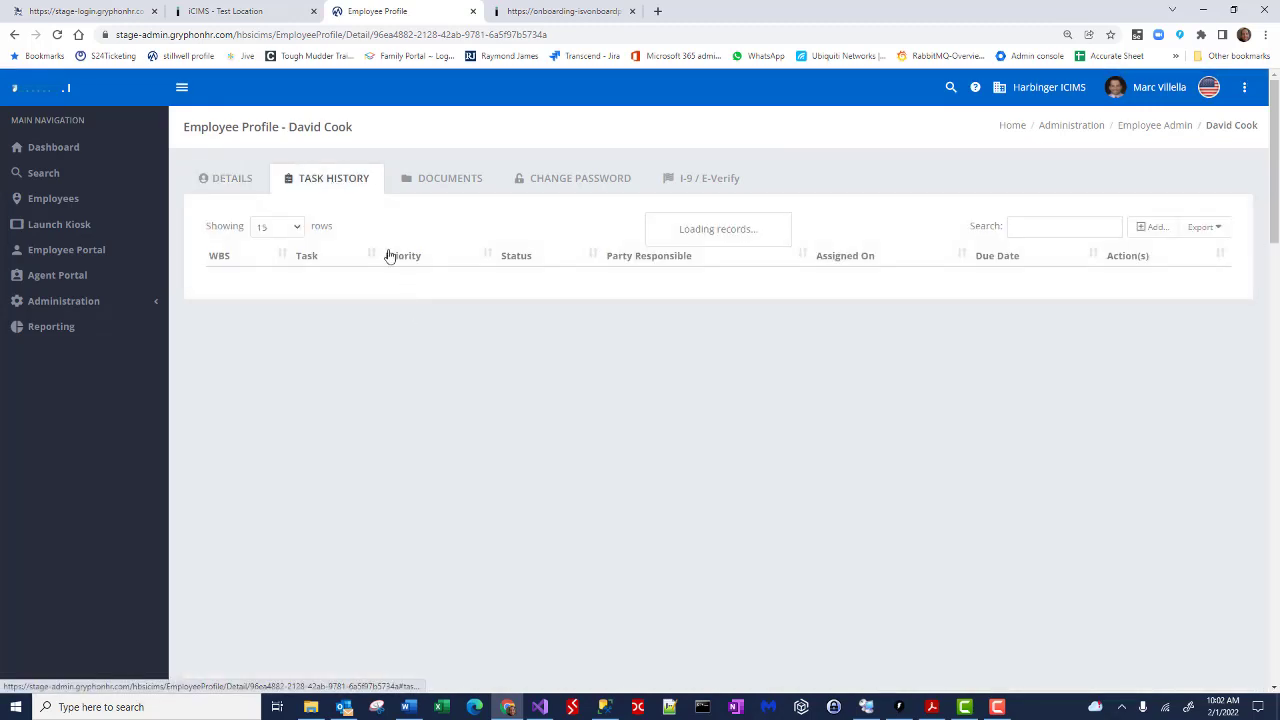
pyautogui.click(709, 179)
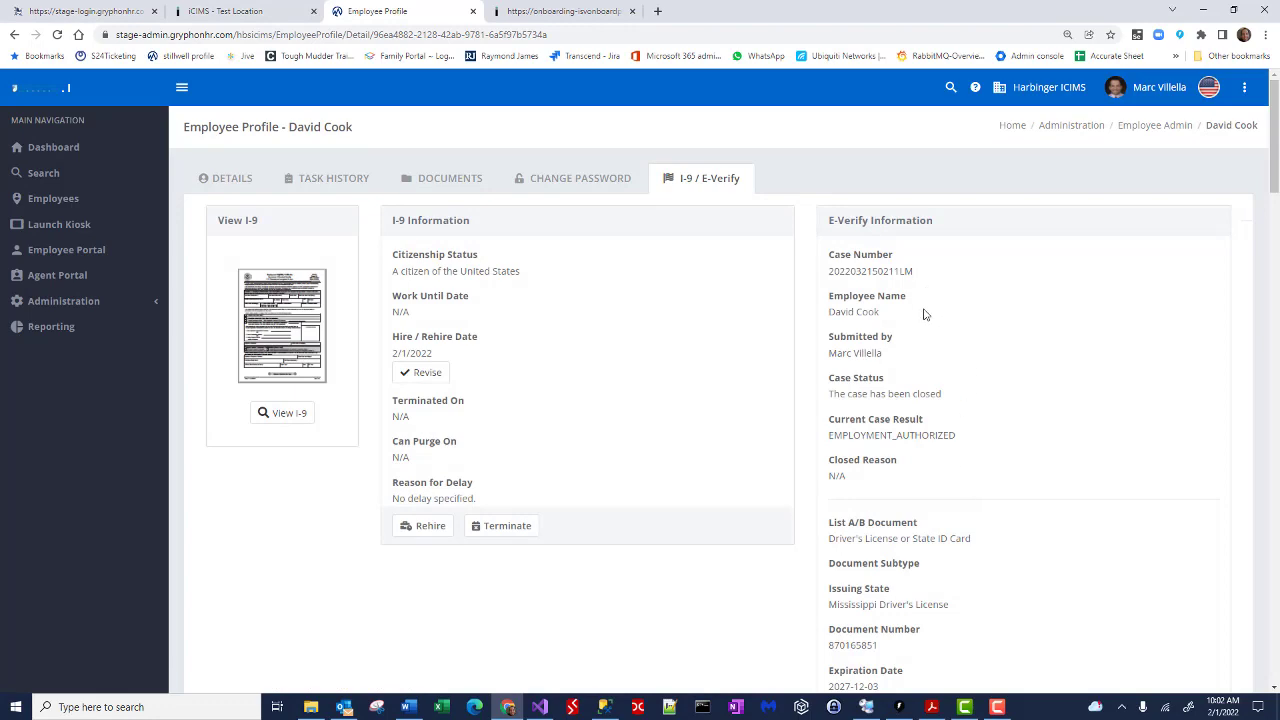
pyautogui.scroll(-2, 966, 515)
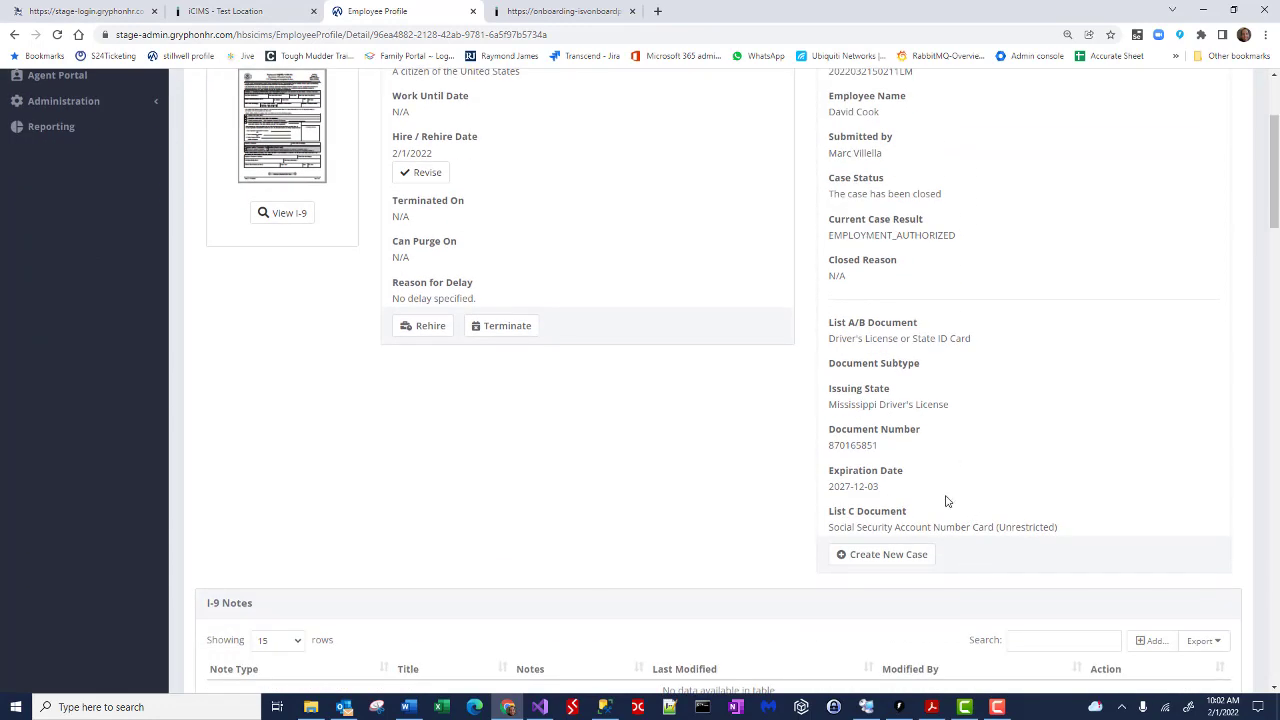
pyautogui.scroll(2, 947, 501)
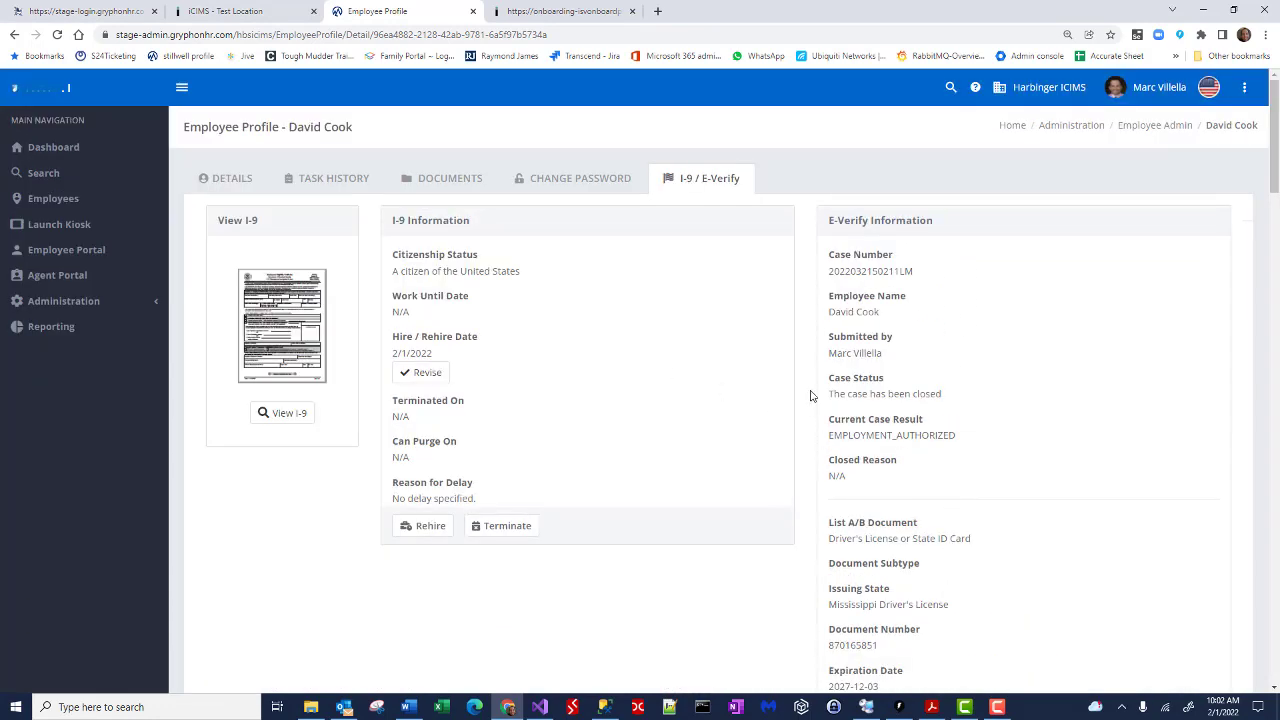
pyautogui.click(225, 11)
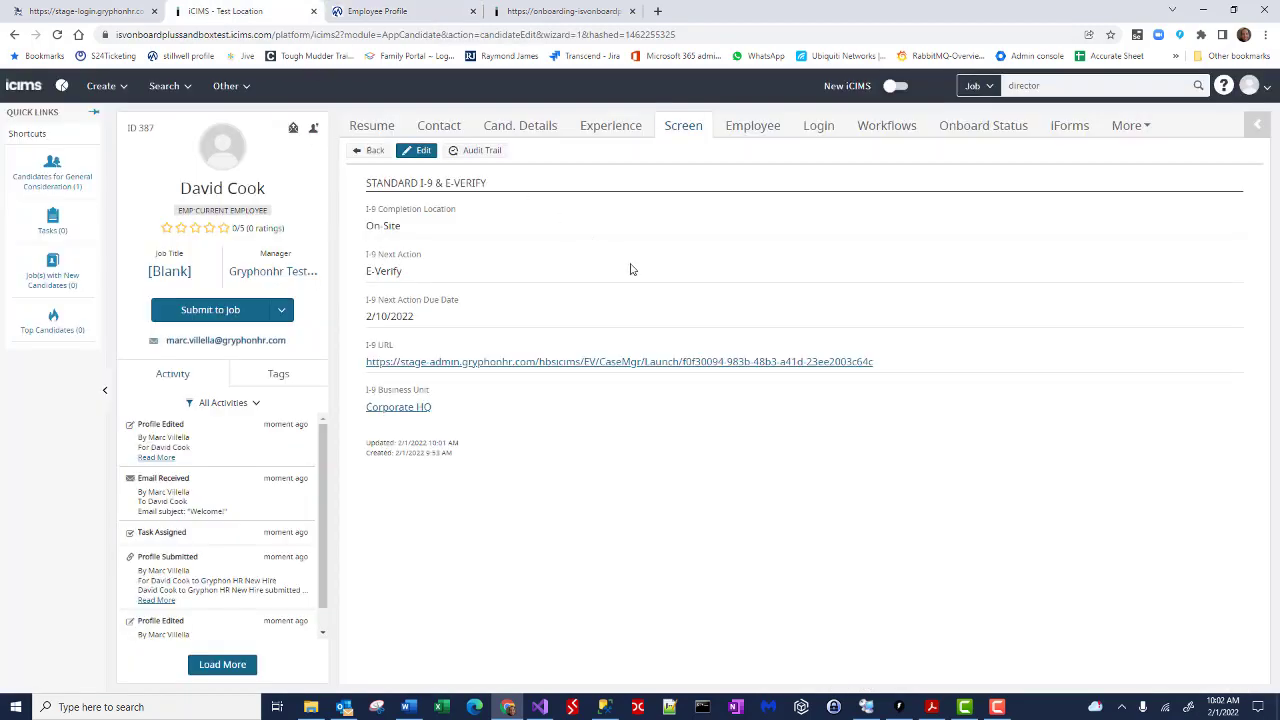
# Step: Refresh the iCIMS I-9 & E-Verify details to show completion code EELIG and no next action
pyautogui.click(425, 128)
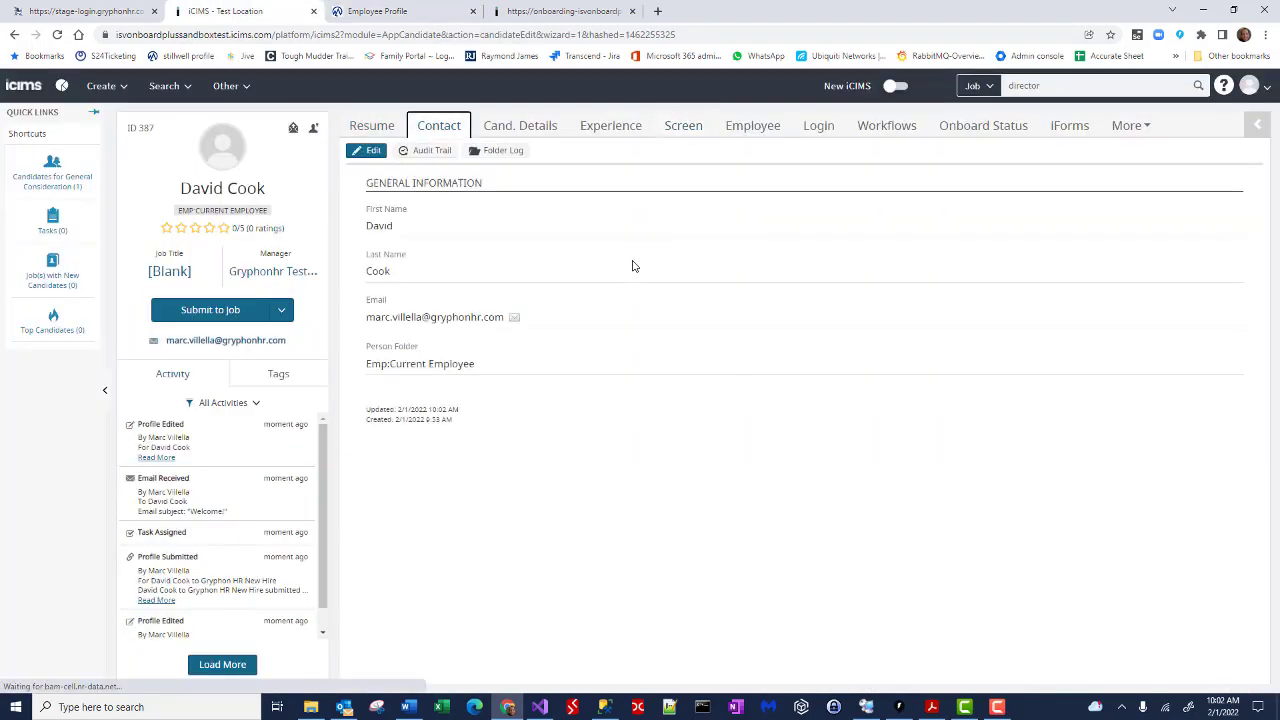
pyautogui.click(687, 131)
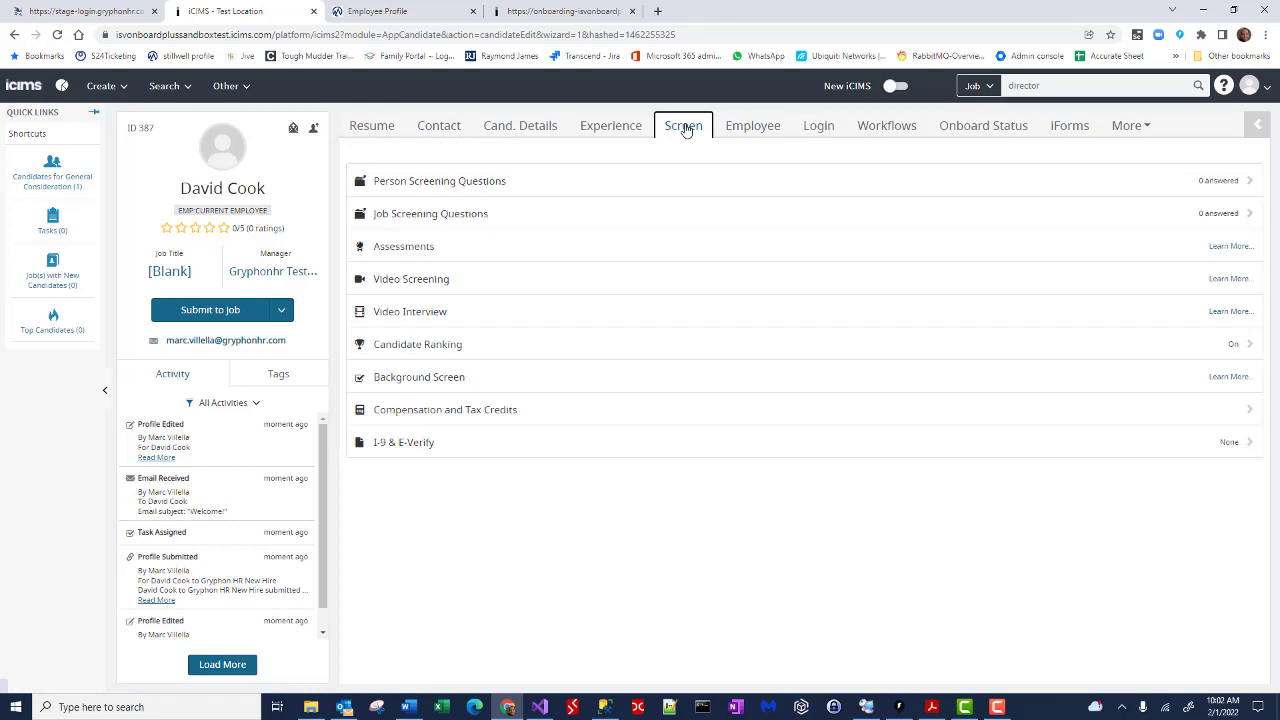
pyautogui.click(487, 455)
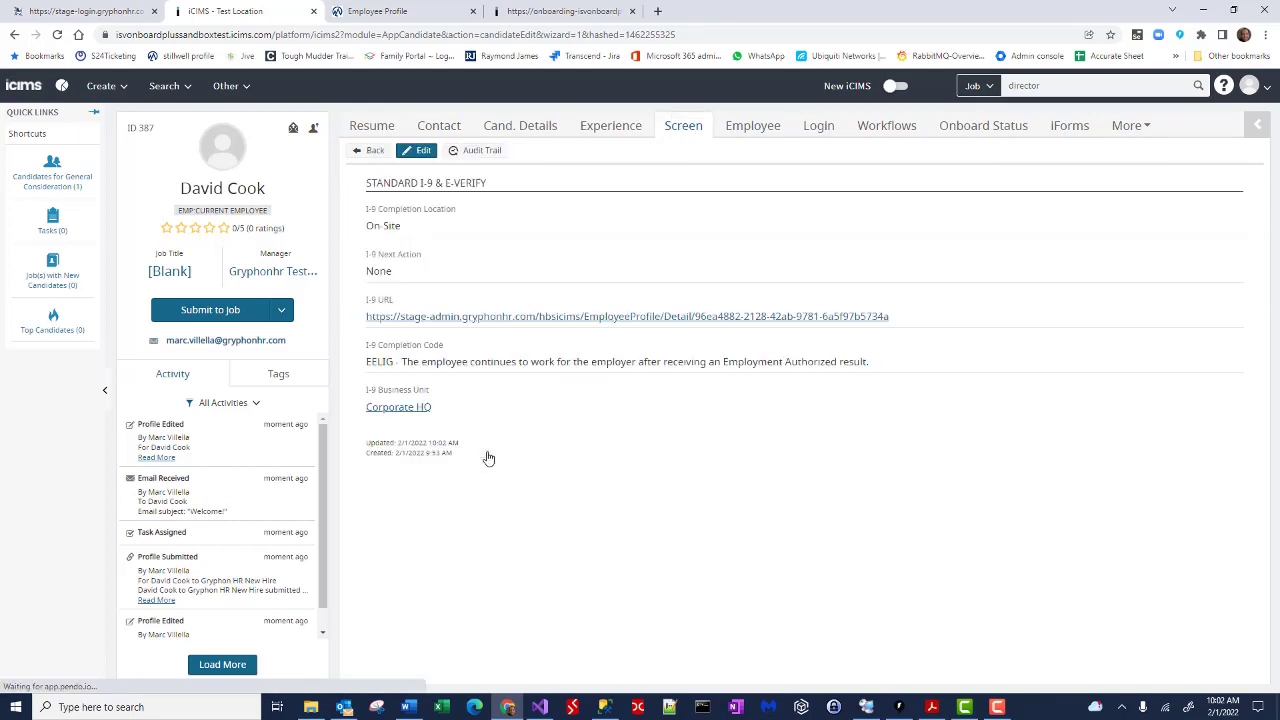